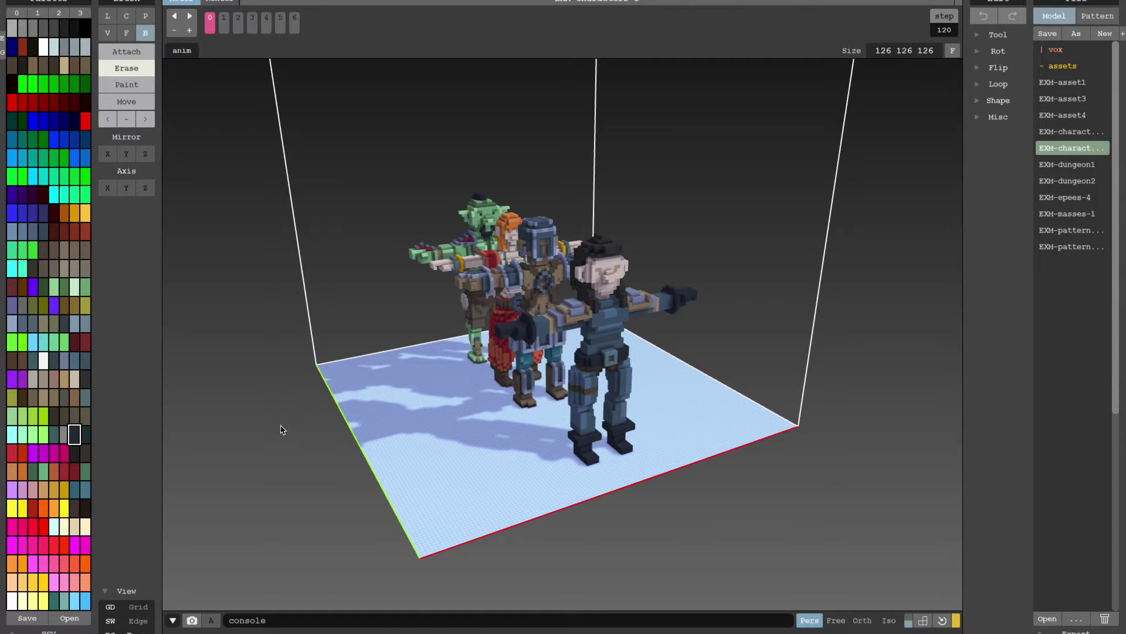
# Step: Switch to animation frame 3 and examine the voxel skeleton and minotaur up close from several angles
pyautogui.moveTo(356, 337)
pyautogui.mouseDown(button='right')
pyautogui.moveTo(280, 372)
pyautogui.moveTo(240, 357)
pyautogui.moveTo(346, 353)
pyautogui.moveTo(345, 345)
pyautogui.mouseUp(button='right')
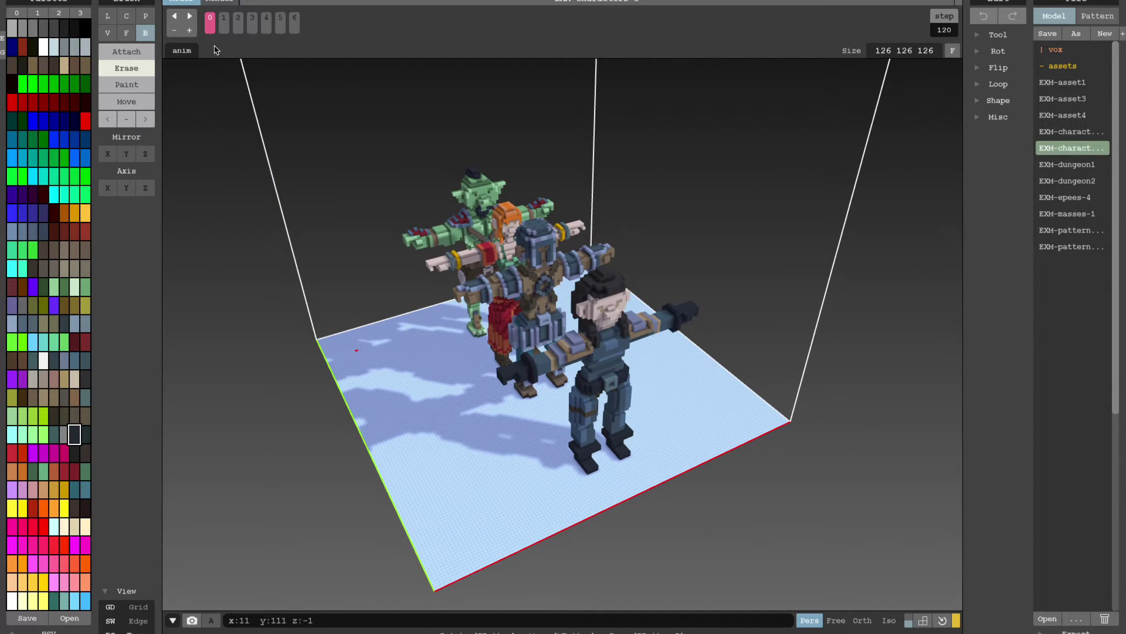
pyautogui.click(252, 22)
pyautogui.moveTo(536, 271); pyautogui.dragTo(510, 261, button='right')
pyautogui.scroll(5, 510, 260)
pyautogui.moveTo(510, 260); pyautogui.dragTo(543, 309, button='middle')
pyautogui.moveTo(404, 433); pyautogui.dragTo(504, 285, button='right')
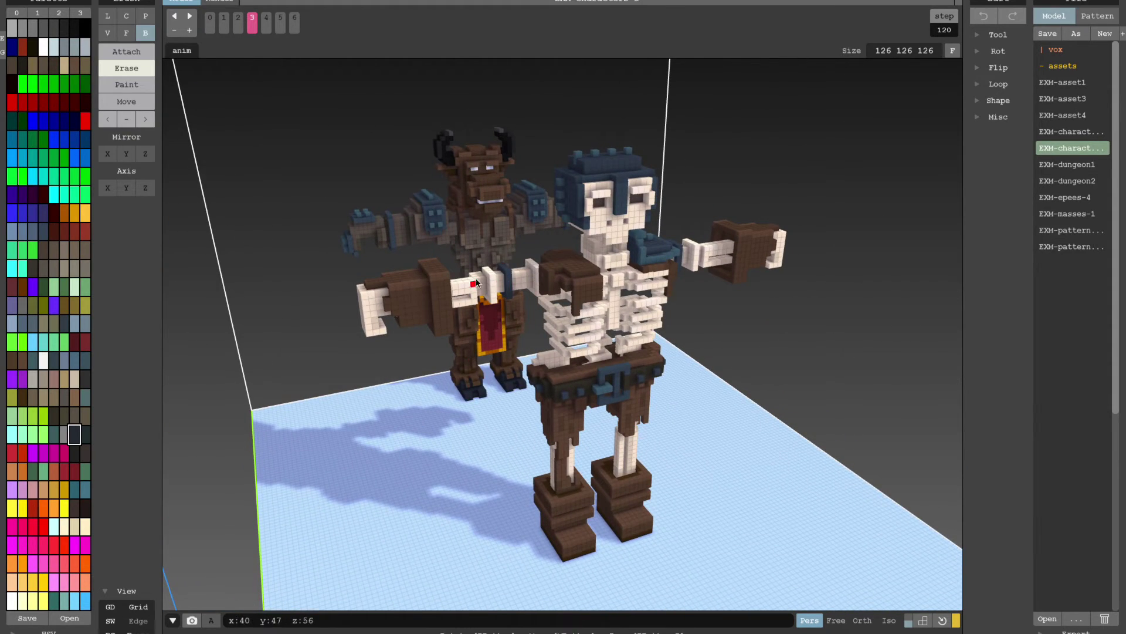
pyautogui.scroll(5, 536, 279)
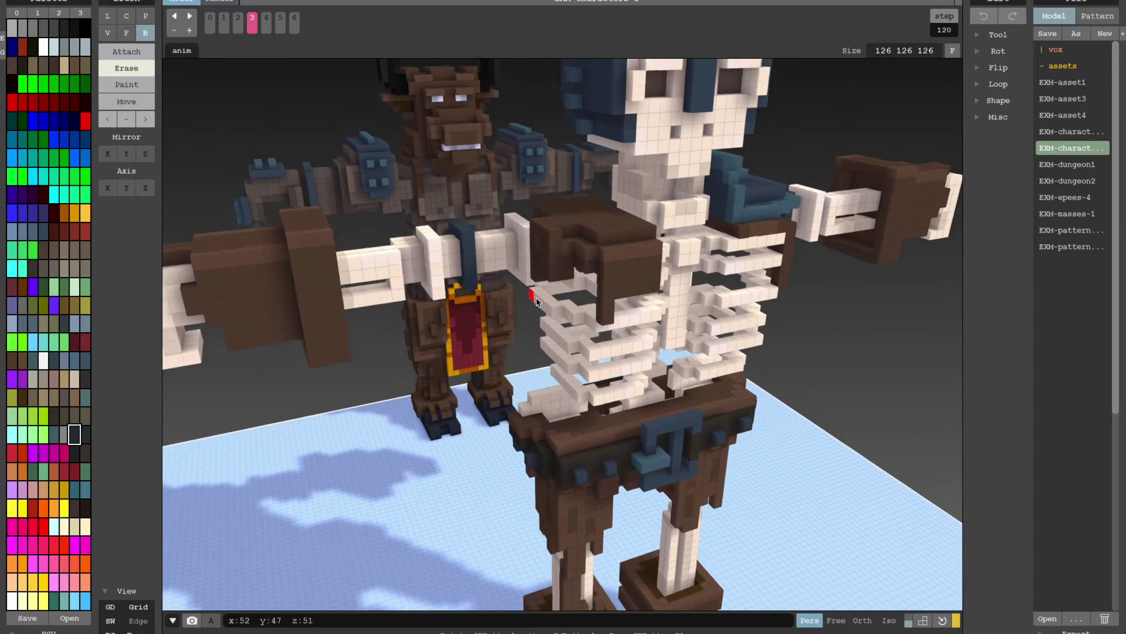
pyautogui.moveTo(679, 294); pyautogui.dragTo(620, 298, button='right')
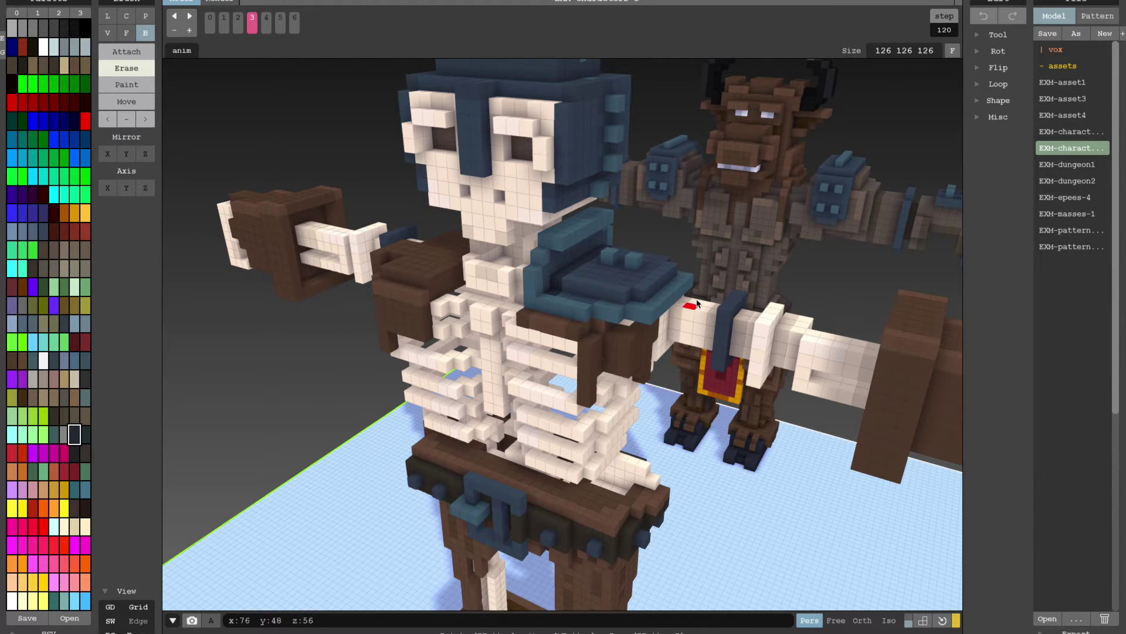
pyautogui.moveTo(785, 299); pyautogui.dragTo(635, 339, button='right')
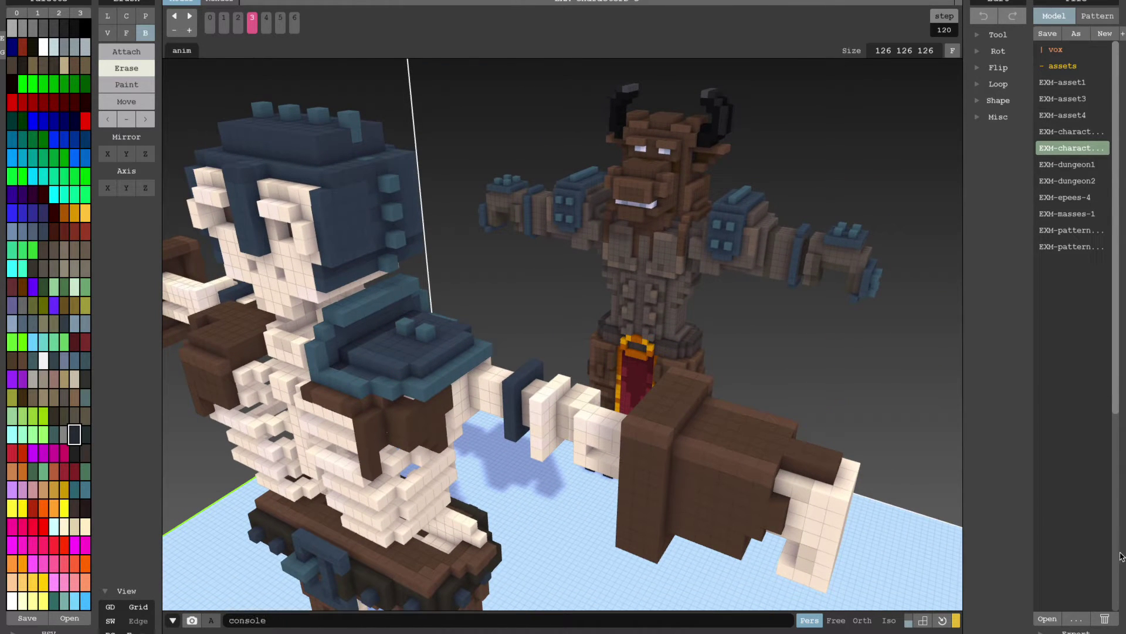
# Step: Export the skeleton and minotaur frame in OBJ format as characters in the tuto1 folder
pyautogui.click(1076, 631)
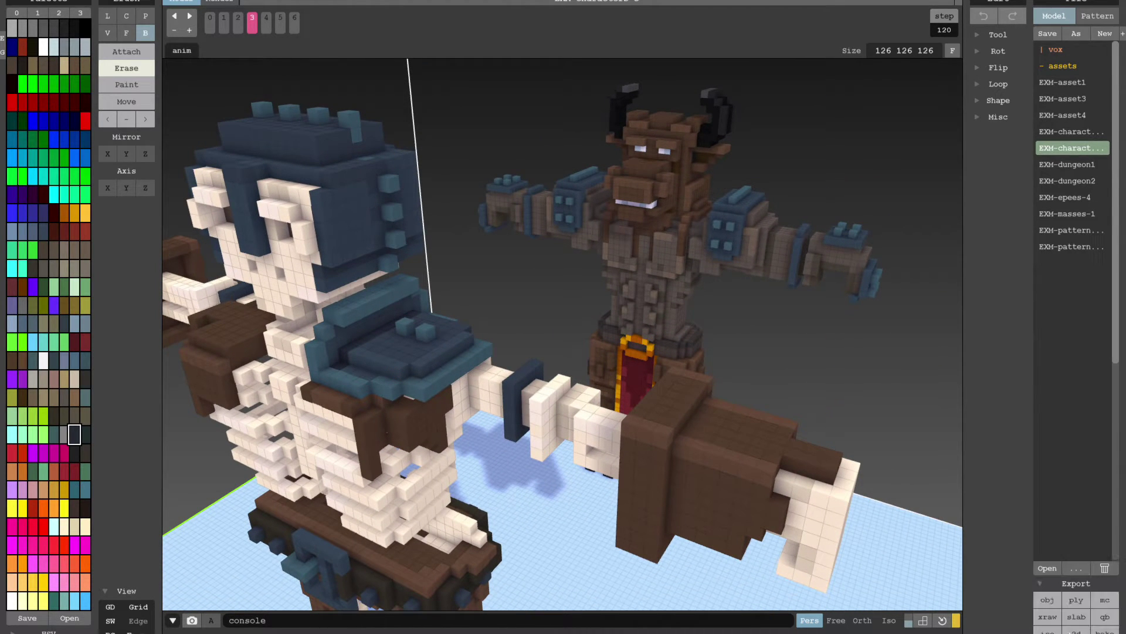
pyautogui.click(1047, 600)
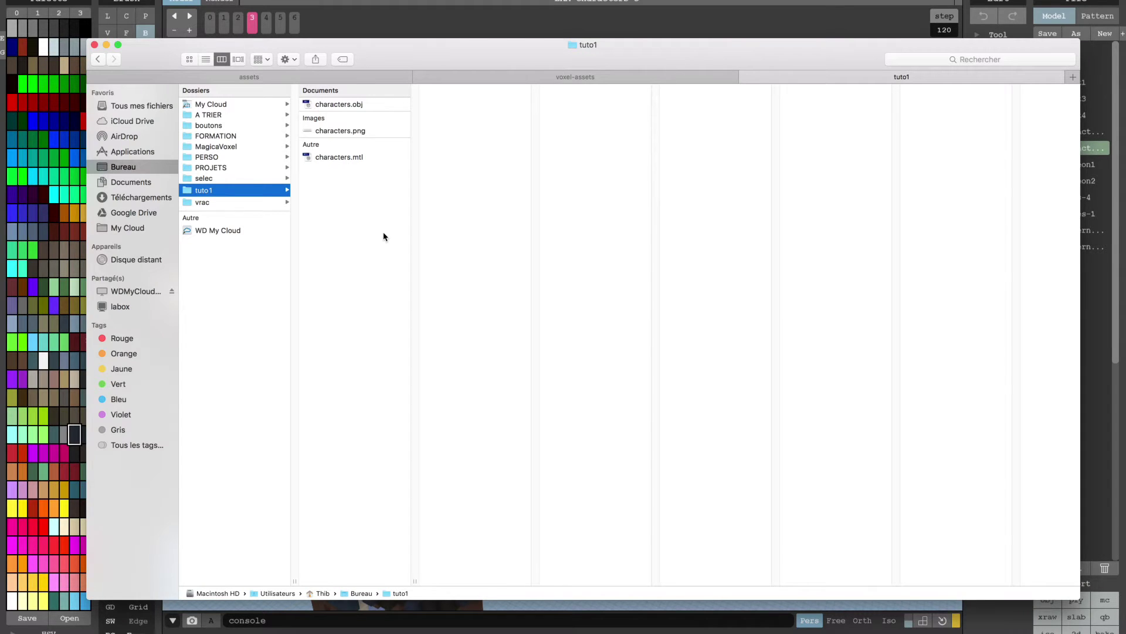
# Step: Switch to Cinema 4D and import characters.obj from the tuto1 folder, accepting the Wavefront settings with a centimetre scale
pyautogui.click(339, 626)
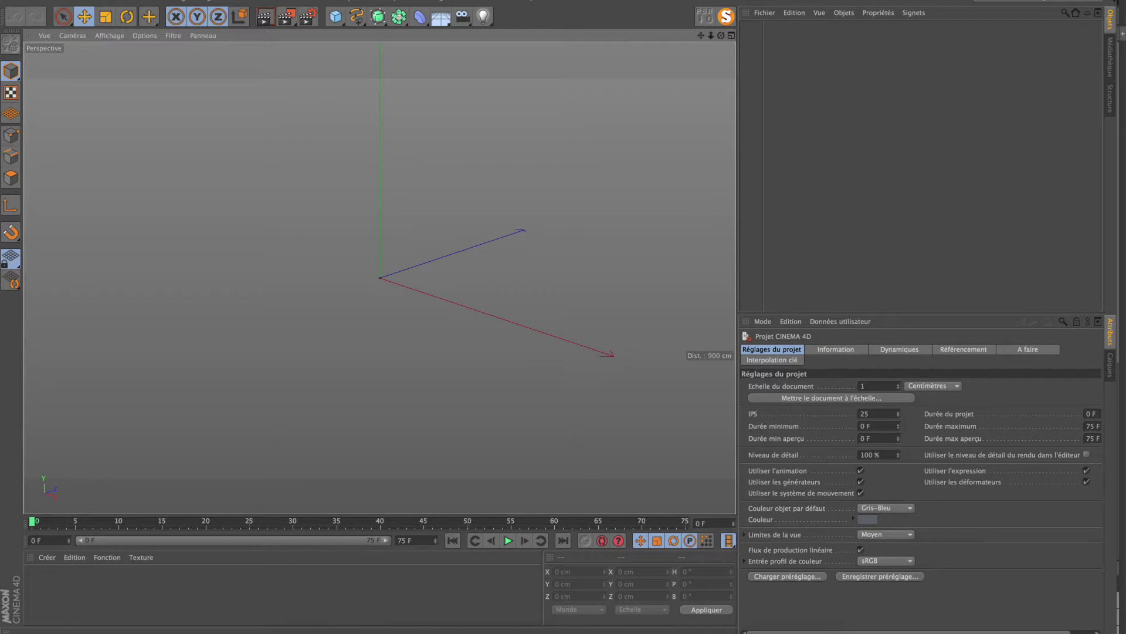
pyautogui.click(297, 629)
pyautogui.moveTo(290, 48); pyautogui.dragTo(553, 113)
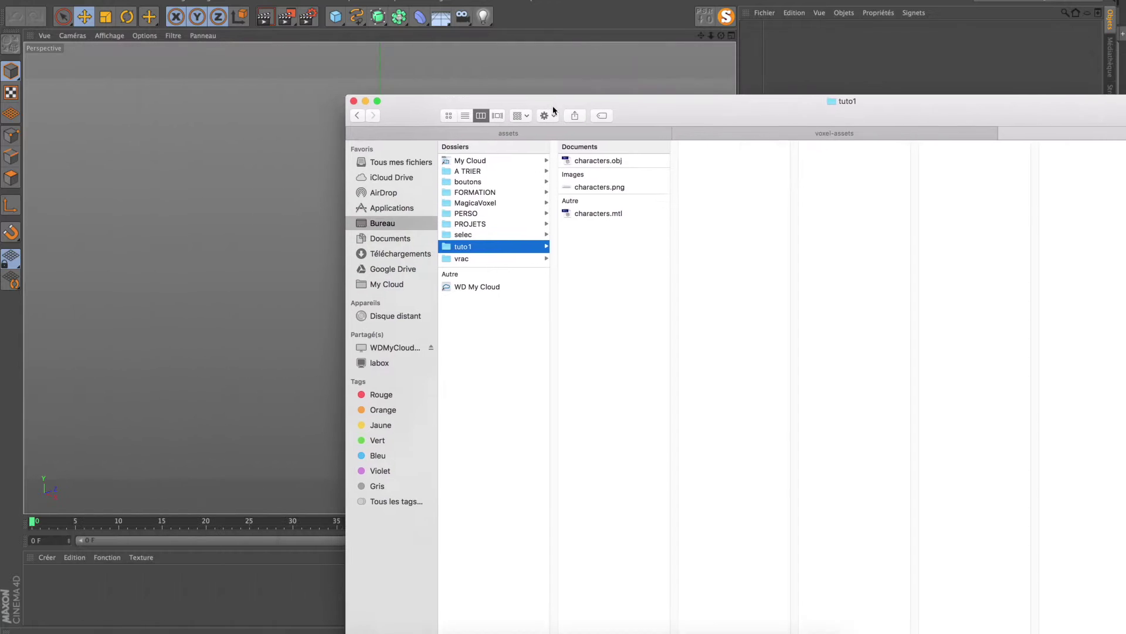
pyautogui.moveTo(585, 172); pyautogui.dragTo(339, 178)
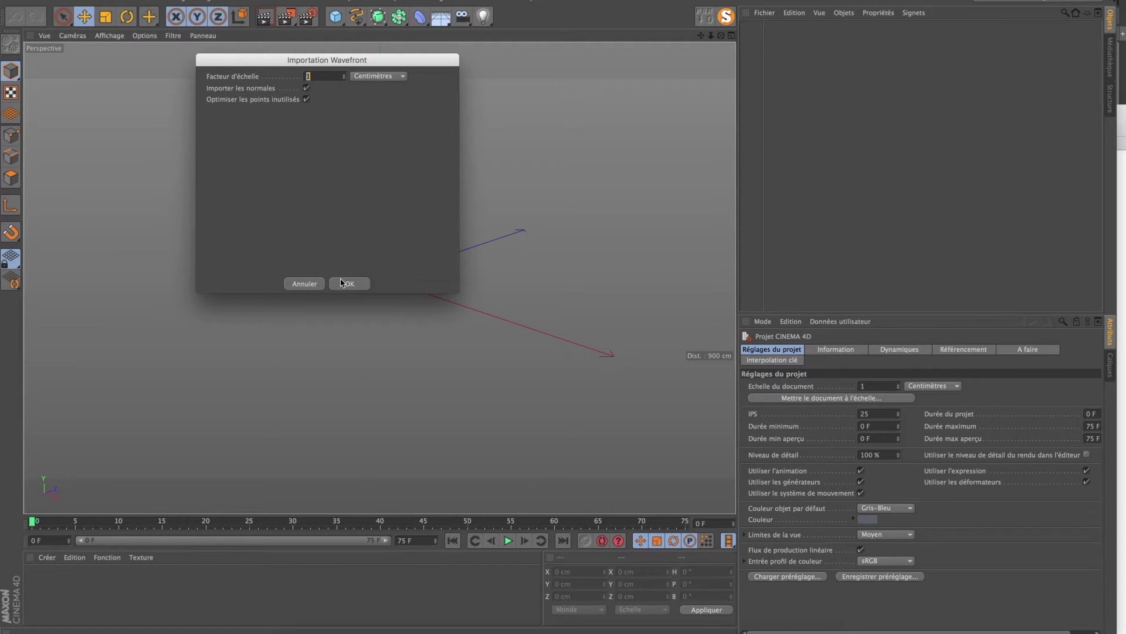
pyautogui.click(346, 284)
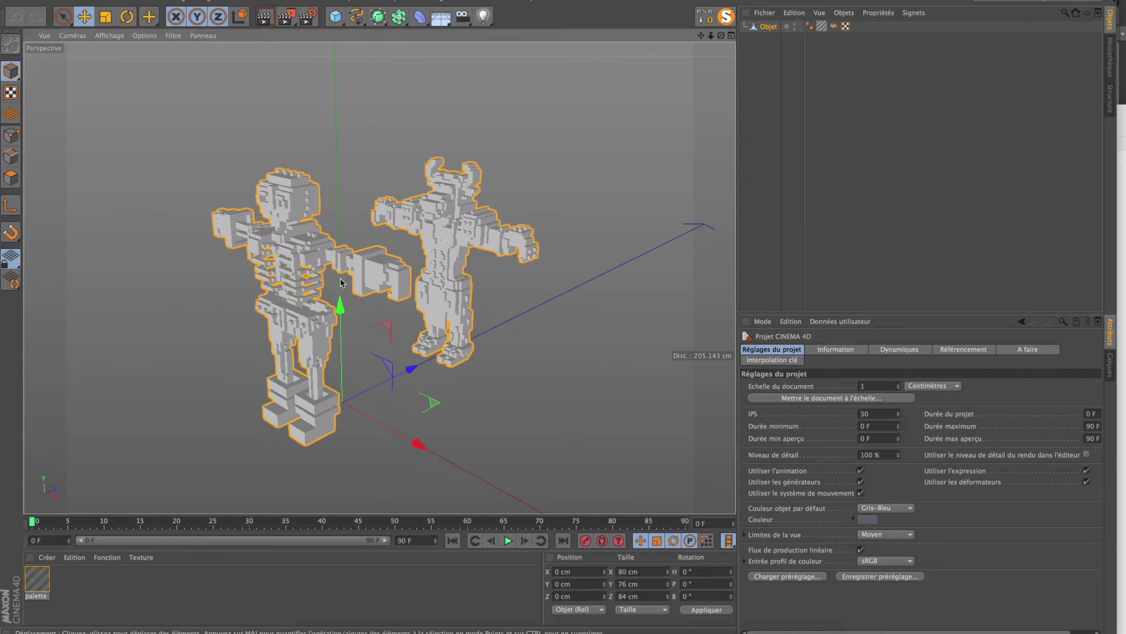
# Step: Load characters.png from the tuto1 folder as the colour texture of the palette material
pyautogui.doubleClick(43, 583)
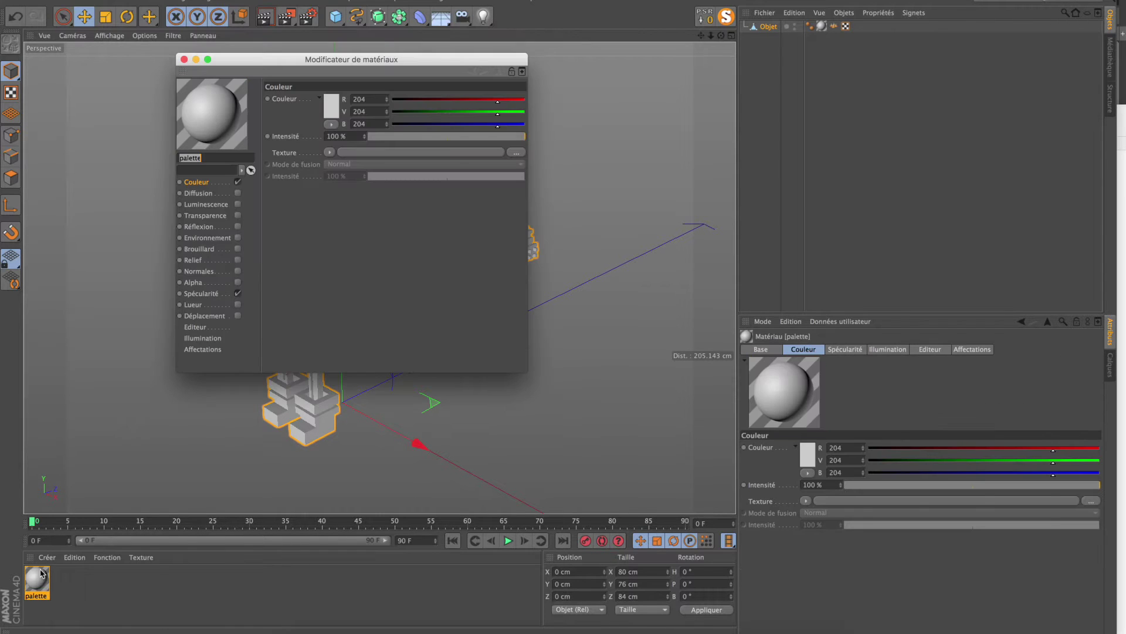
pyautogui.moveTo(244, 58); pyautogui.dragTo(573, 218)
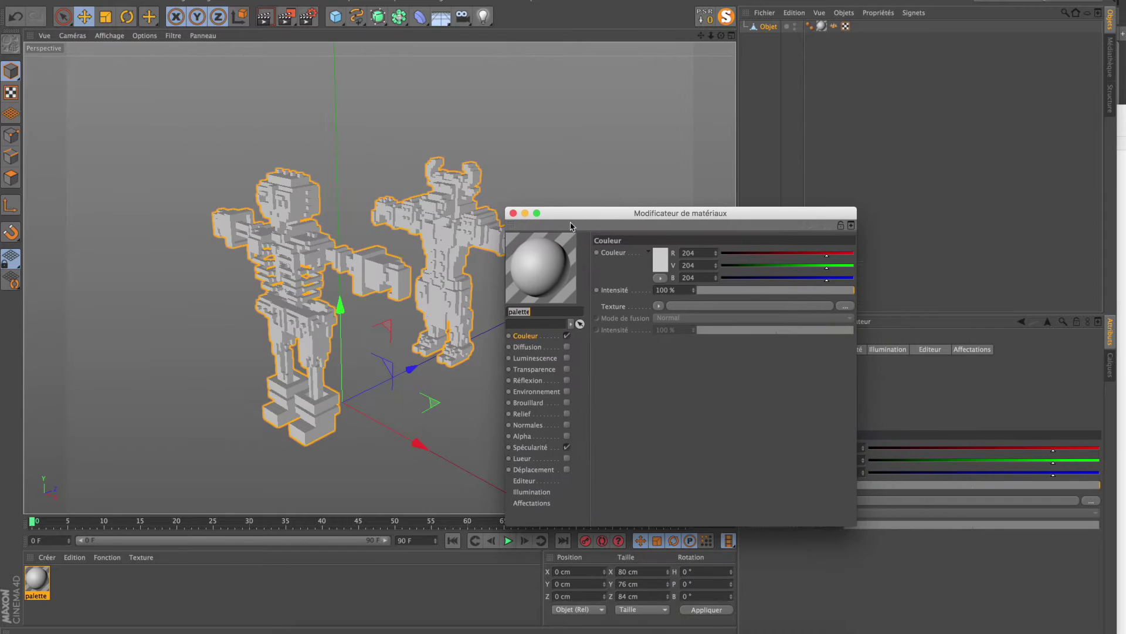
pyautogui.click(847, 308)
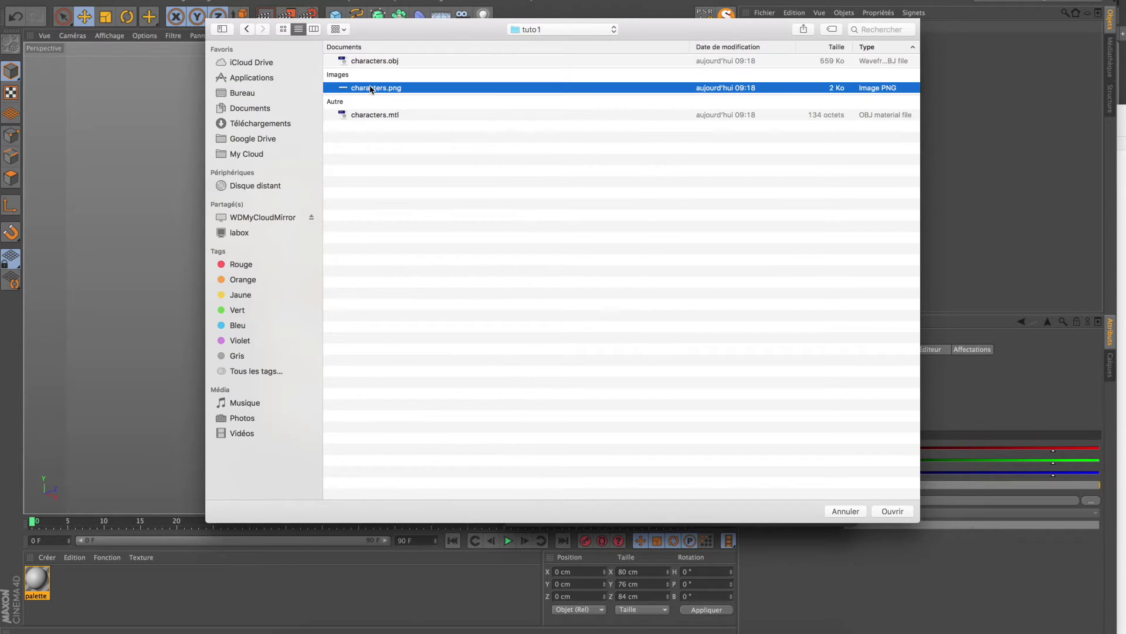
pyautogui.doubleClick(372, 88)
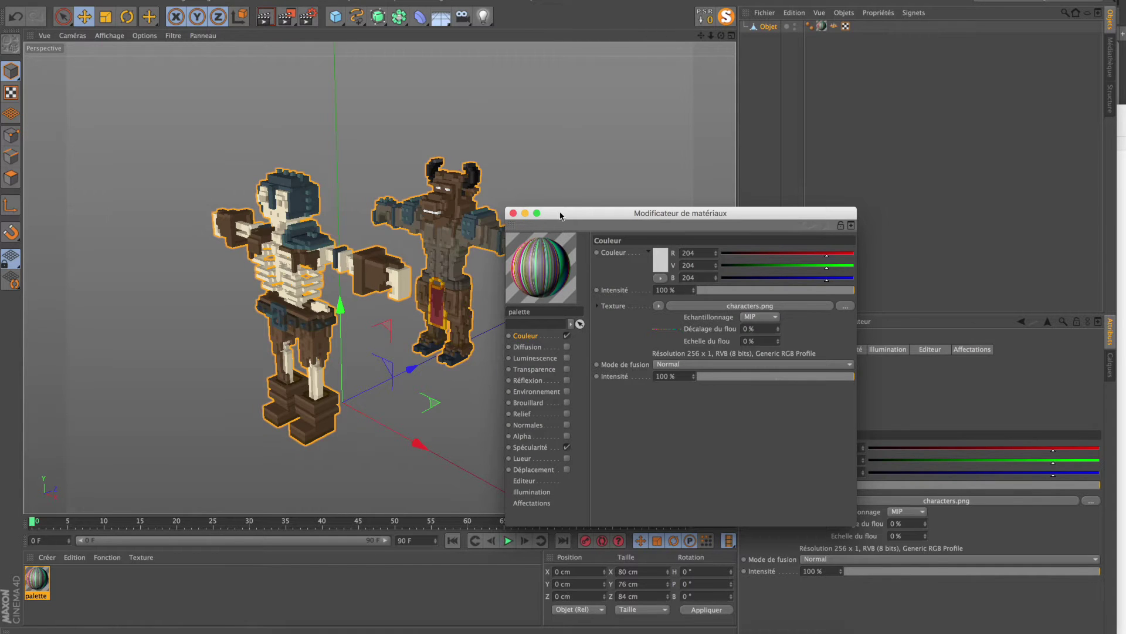
# Step: Turn off specularity for the palette material and close the material editor
pyautogui.moveTo(560, 216); pyautogui.dragTo(610, 154)
pyautogui.moveTo(721, 35); pyautogui.dragTo(689, 103)
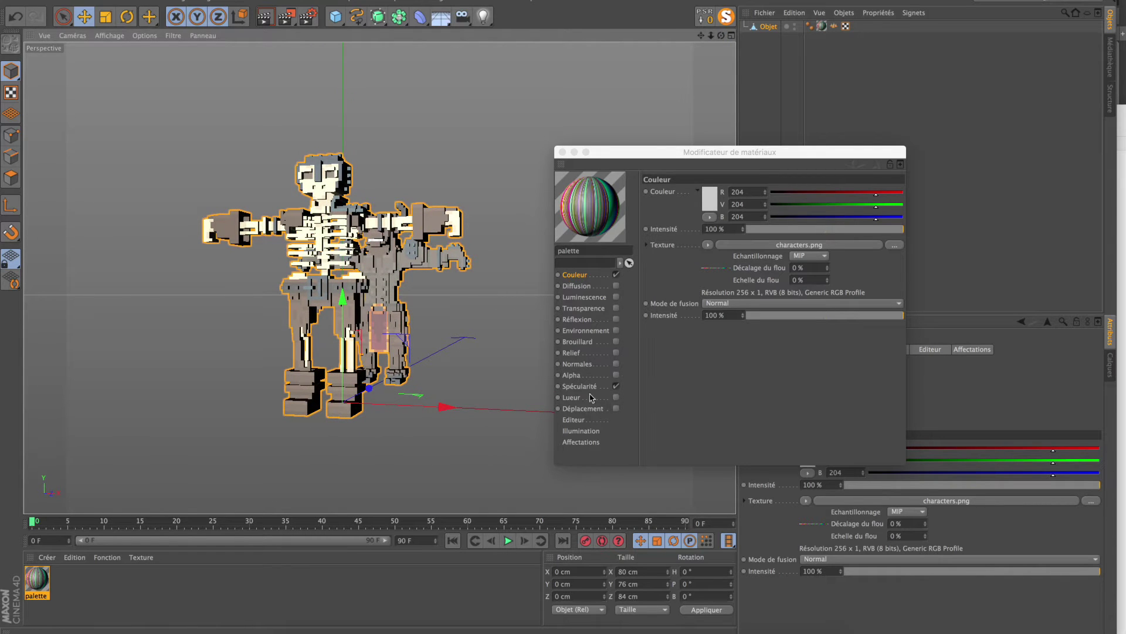
pyautogui.click(589, 386)
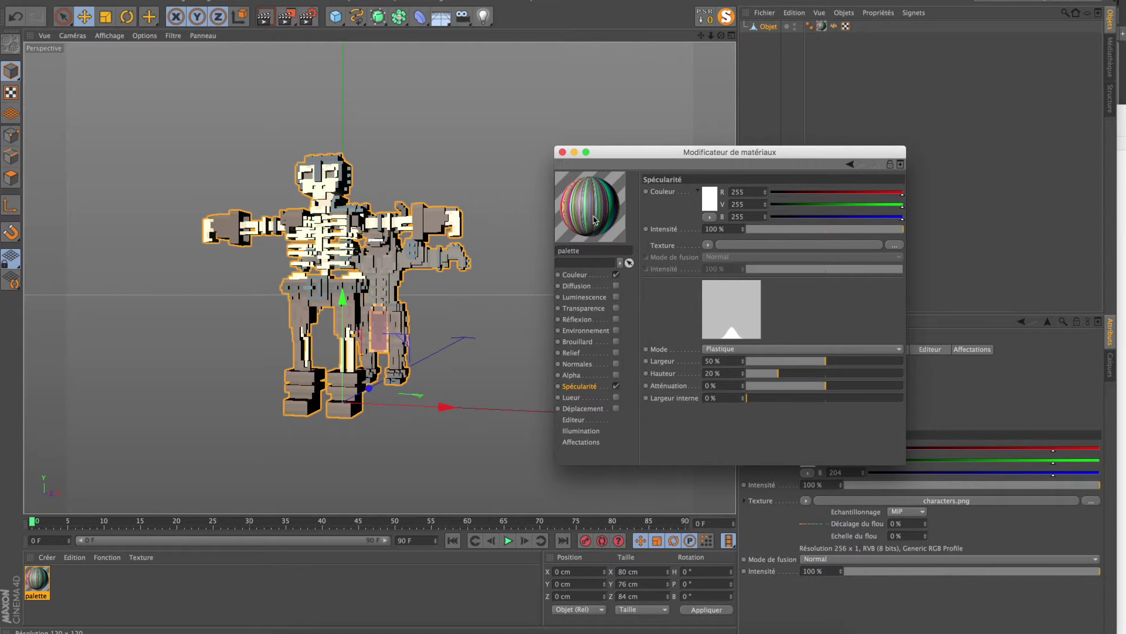
pyautogui.click(615, 387)
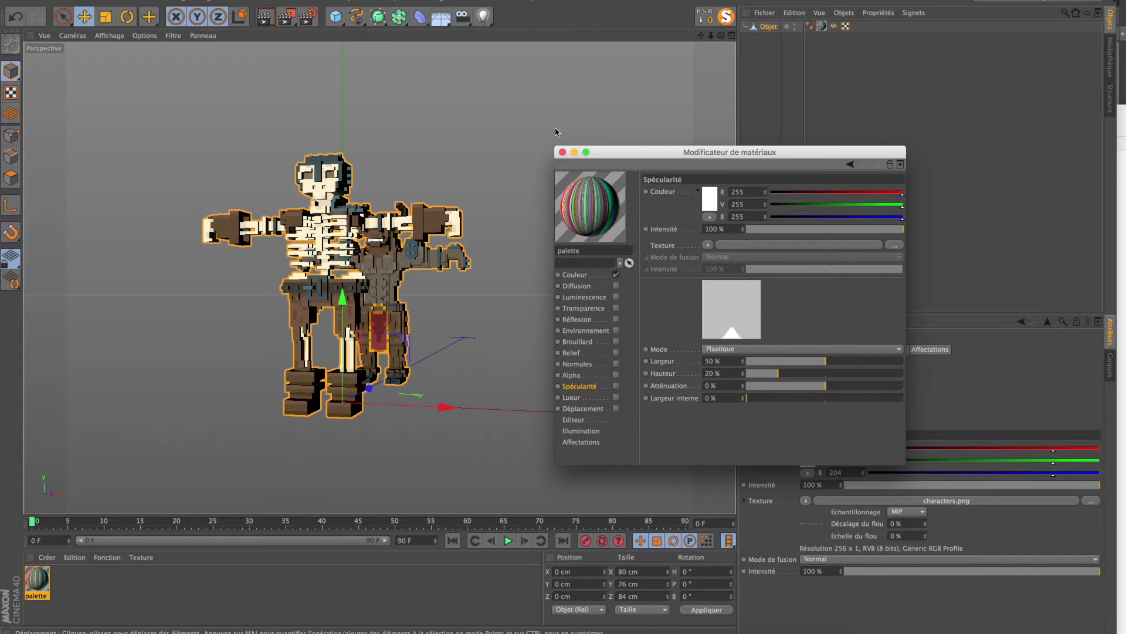
pyautogui.click(561, 153)
# Step: Duplicate the imported character object by copying and pasting it
pyautogui.keyDown('alt'); pyautogui.moveTo(301, 266); pyautogui.dragTo(485, 345); pyautogui.keyUp('alt')
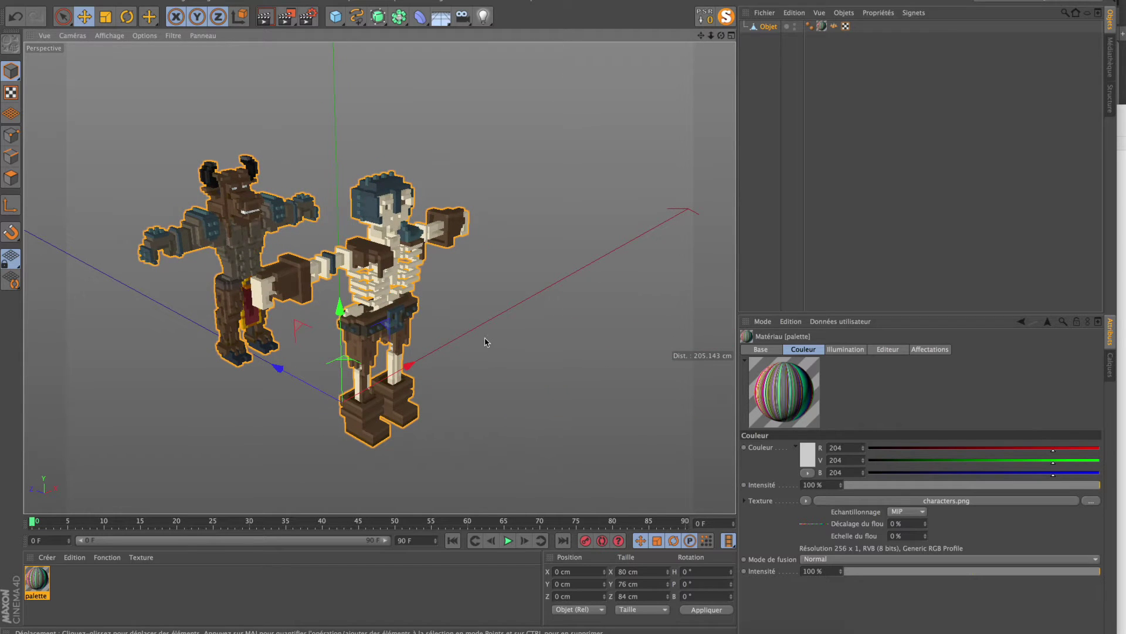
pyautogui.click(765, 30)
pyautogui.hotkey('ctrl', 'c')
pyautogui.hotkey('ctrl', 'v')
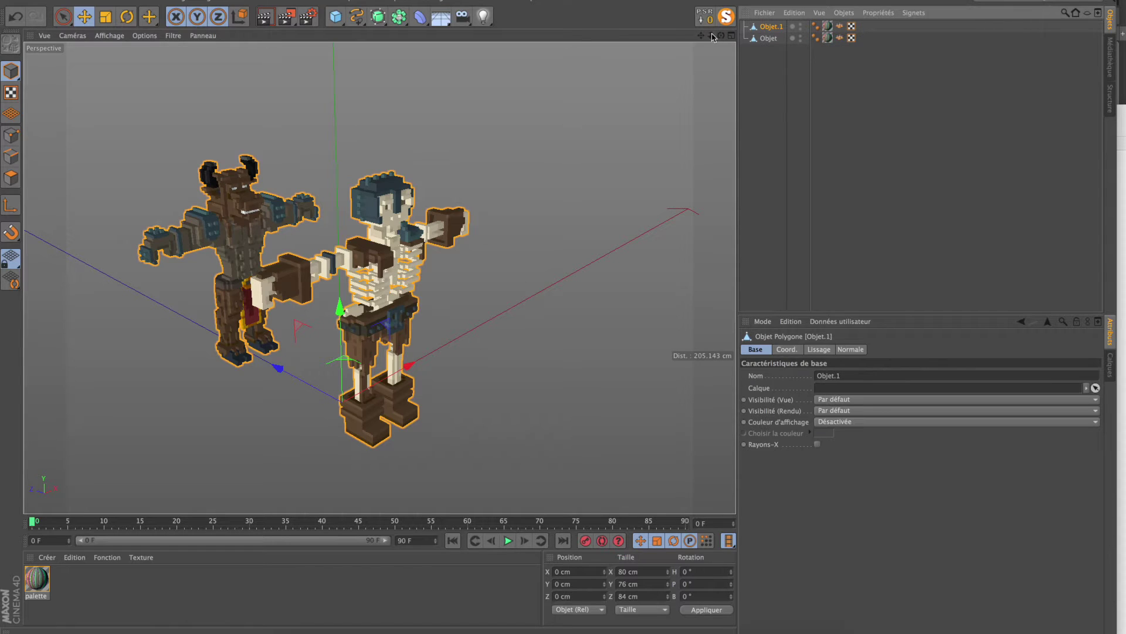
# Step: In the duplicate object, rectangle-select all the skeleton's points, hidden ones included, and delete them so only the minotaur remains
pyautogui.click(11, 136)
pyautogui.keyDown('alt'); pyautogui.moveTo(71, 118); pyautogui.dragTo(161, 107); pyautogui.keyUp('alt')
pyautogui.moveTo(63, 16); pyautogui.dragTo(81, 55)
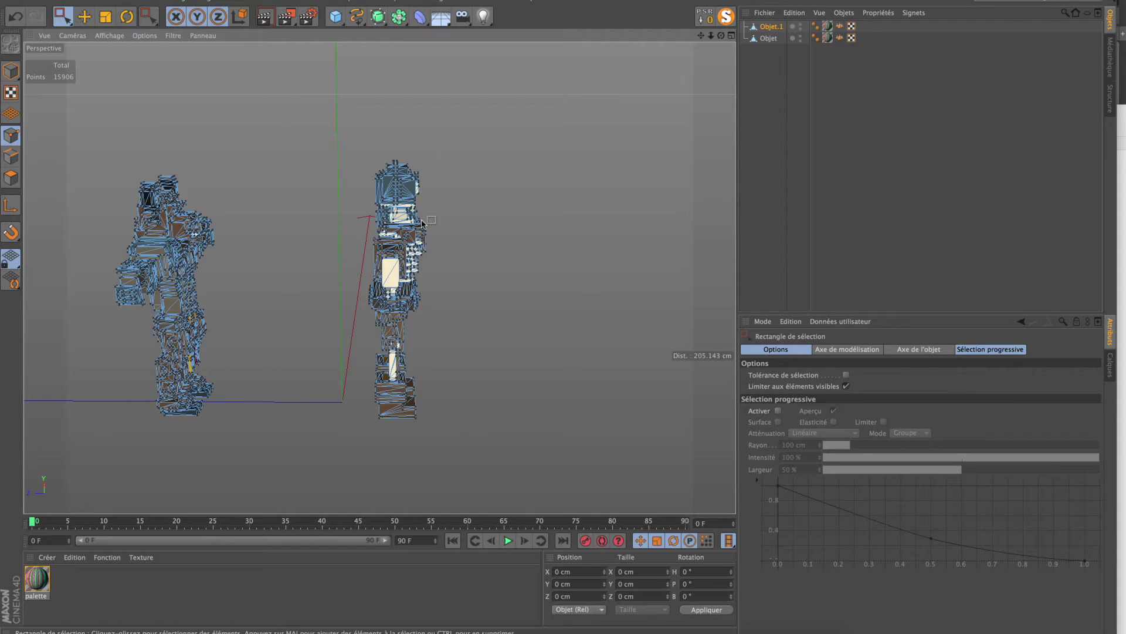
pyautogui.click(846, 387)
pyautogui.moveTo(312, 137)
pyautogui.mouseDown()
pyautogui.moveTo(498, 367)
pyautogui.moveTo(571, 487)
pyautogui.mouseUp()
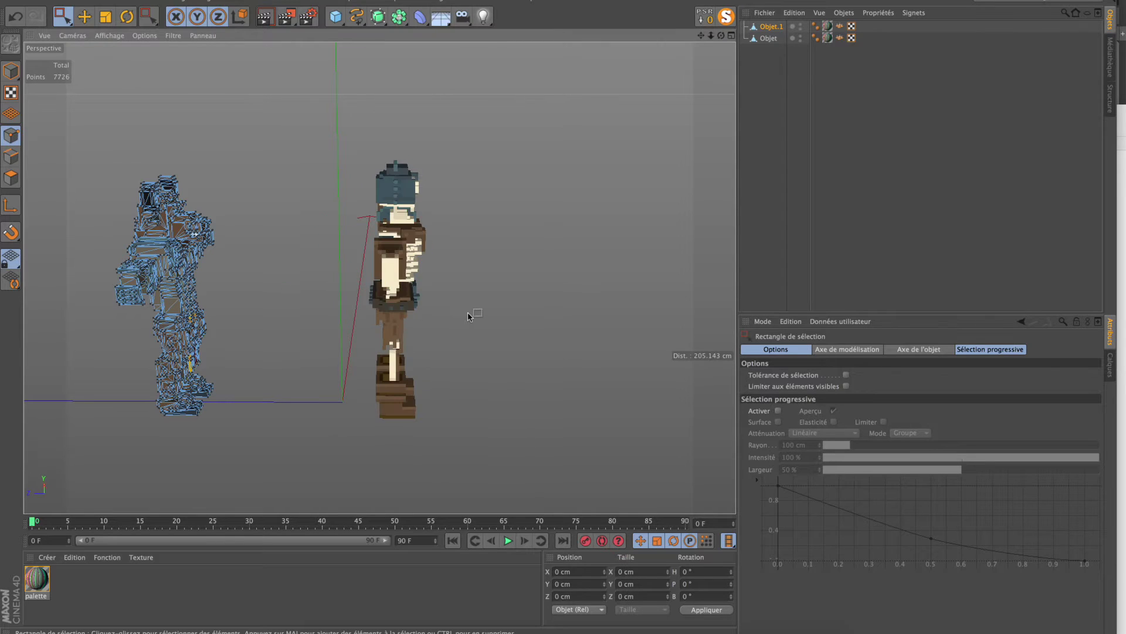
# Step: Select and delete the minotaur's points in the original object, leaving only the skeleton, and return to model mode
pyautogui.click(768, 38)
pyautogui.moveTo(95, 134); pyautogui.dragTo(291, 487)
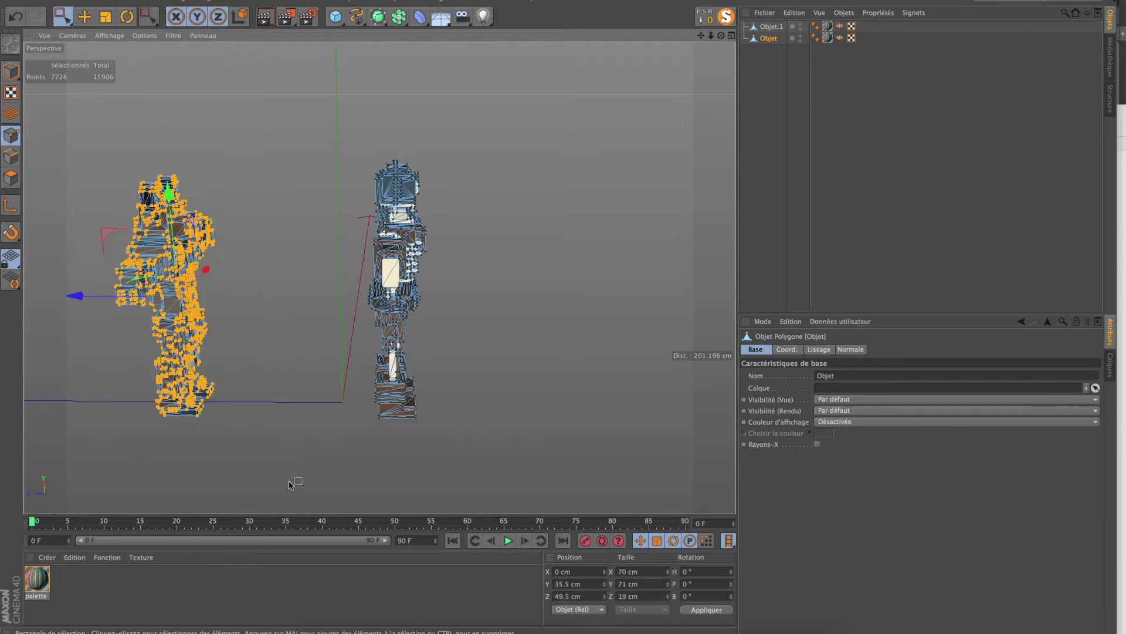
pyautogui.click(10, 71)
pyautogui.keyDown('alt'); pyautogui.moveTo(226, 184); pyautogui.dragTo(425, 343); pyautogui.keyUp('alt')
pyautogui.hotkey('ctrl', 'z')
pyautogui.click(768, 27)
pyautogui.moveTo(361, 356); pyautogui.dragTo(326, 267)
pyautogui.hotkey('ctrl', 'z')
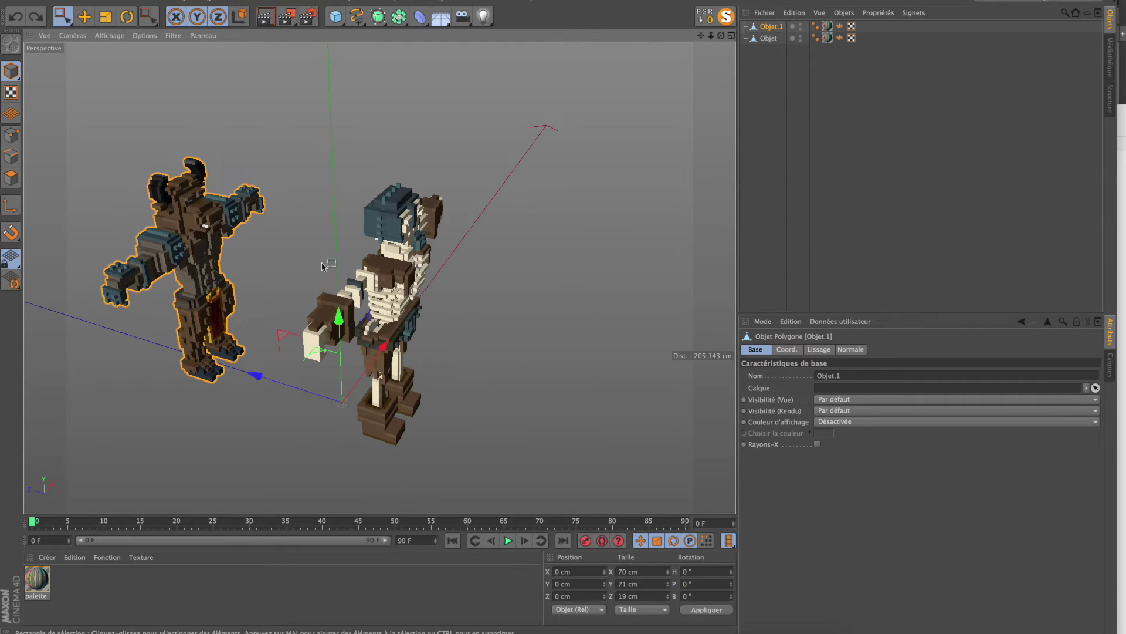
# Step: Move the minotaur object's axis beneath its feet and the skeleton object's axis to about -16 cm in Z, leaving axis editing
pyautogui.click(16, 208)
pyautogui.moveTo(257, 376); pyautogui.dragTo(135, 348)
pyautogui.click(767, 38)
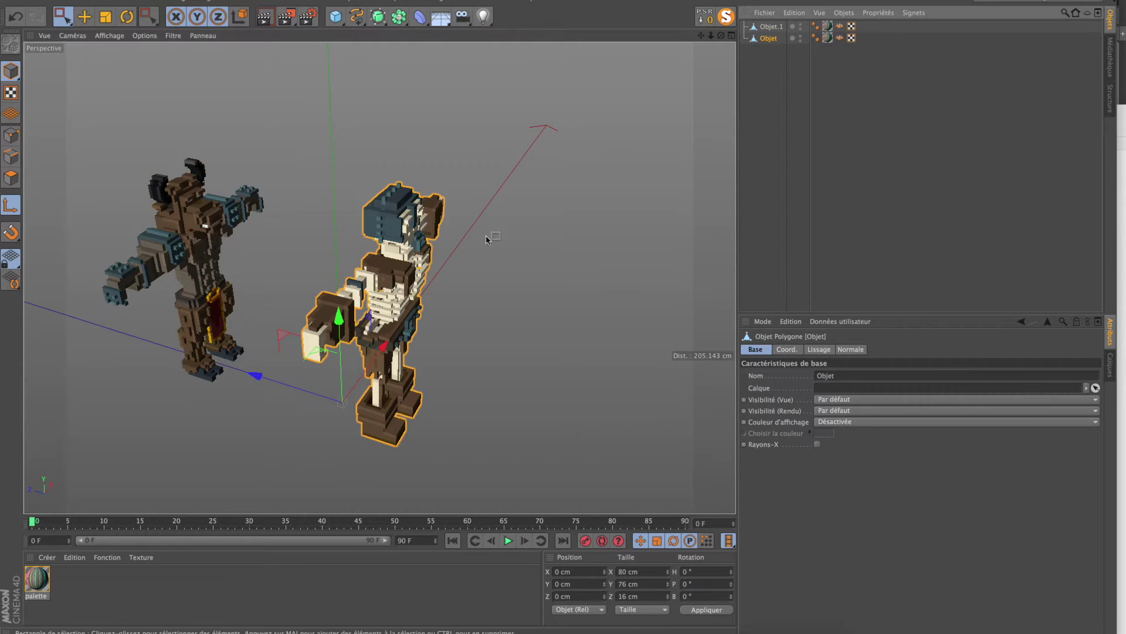
pyautogui.moveTo(253, 363); pyautogui.dragTo(264, 332)
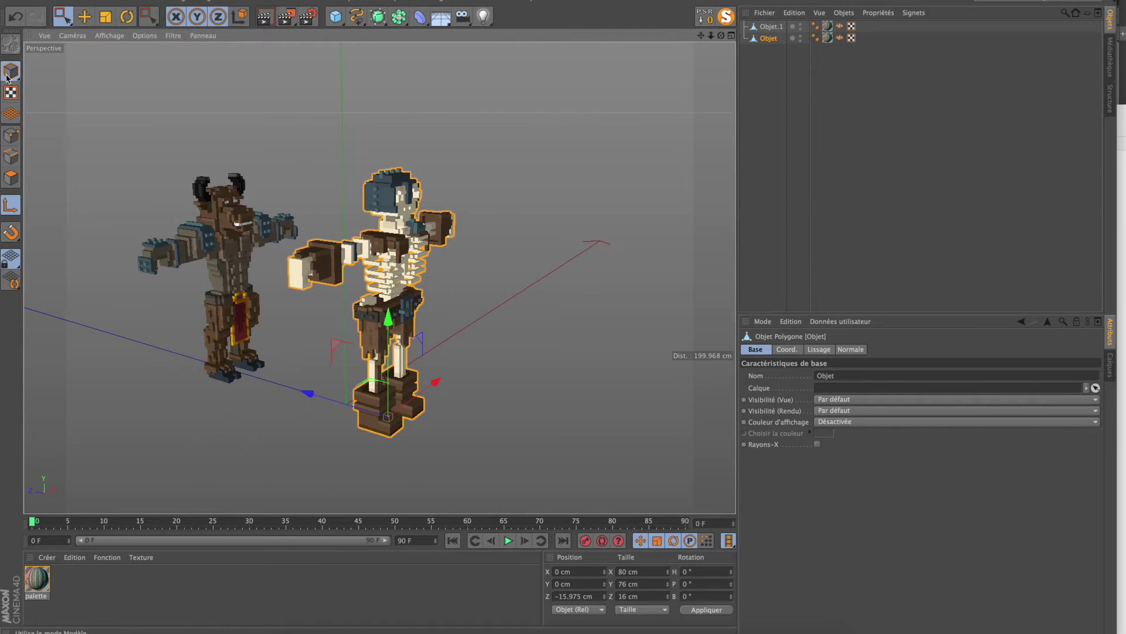
pyautogui.click(10, 205)
# Step: Select both character objects and reset their PSR so both stand at the world origin
pyautogui.keyDown('ctrl'); pyautogui.click(771, 26); pyautogui.keyUp('ctrl')
pyautogui.click(726, 18)
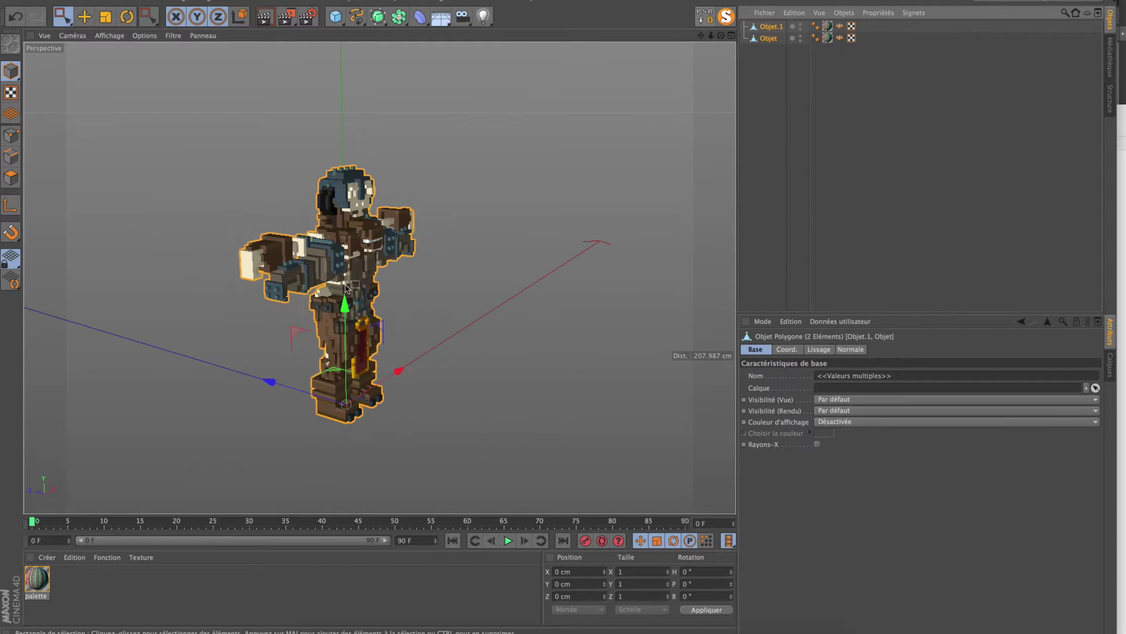
pyautogui.keyDown('alt'); pyautogui.moveTo(346, 279); pyautogui.dragTo(277, 294); pyautogui.keyUp('alt')
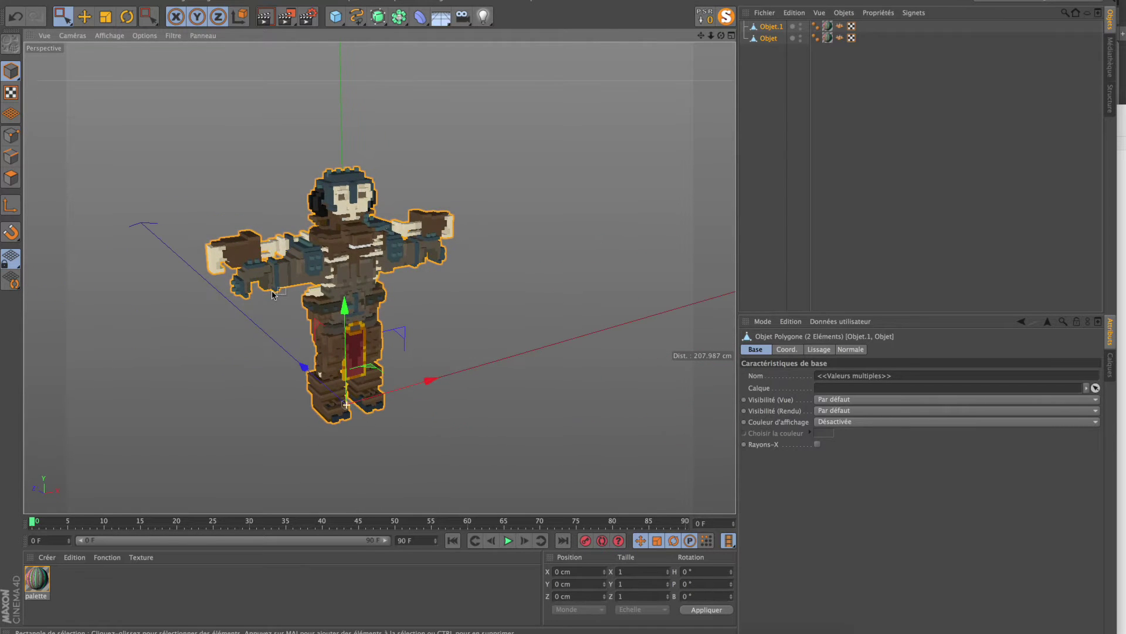
# Step: Delete the minotaur object and export the remaining skeleton to the tuto1 folder as FBX 7.3 (2013) with normals and embedded textures
pyautogui.keyDown('ctrl'); pyautogui.click(762, 39); pyautogui.keyUp('ctrl')
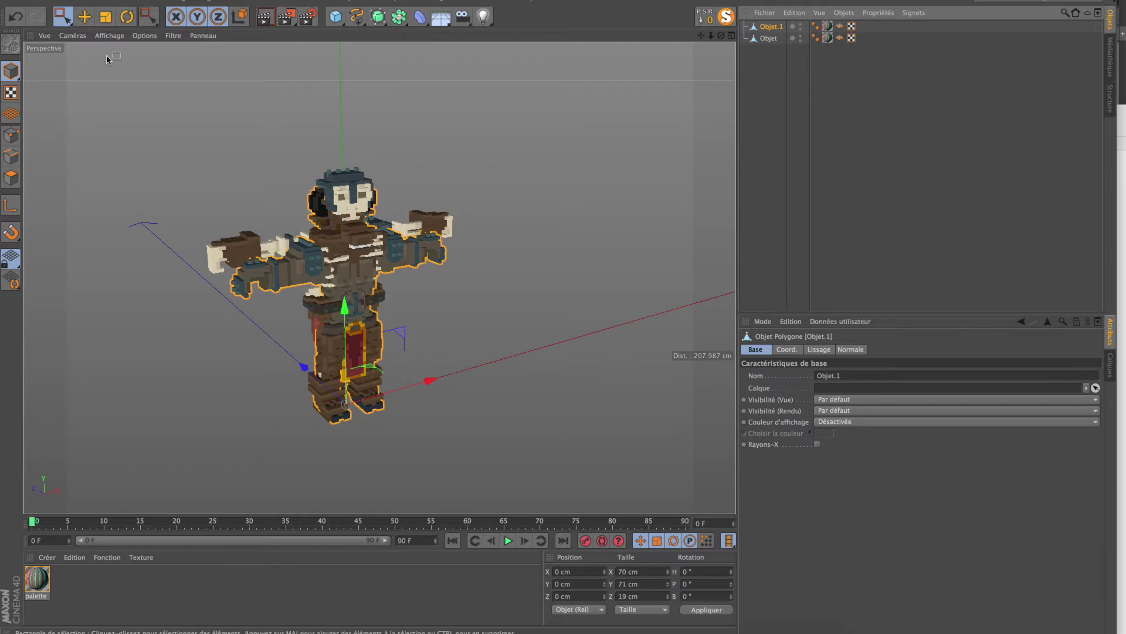
pyautogui.press('Delete')
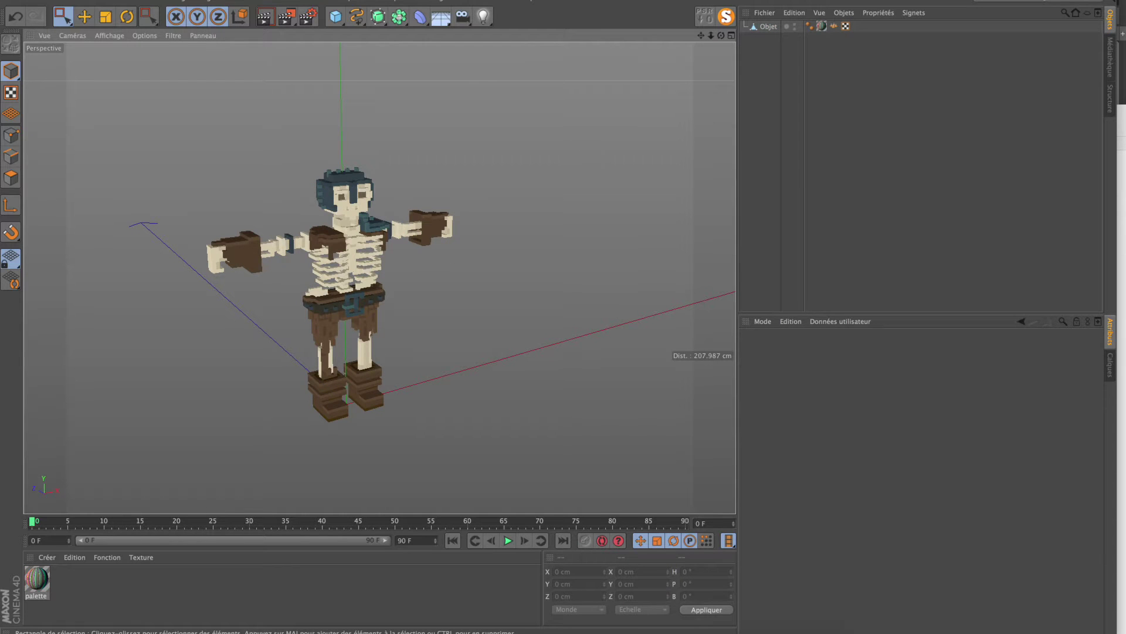
pyautogui.click(23, 2)
pyautogui.moveTo(121, 189)
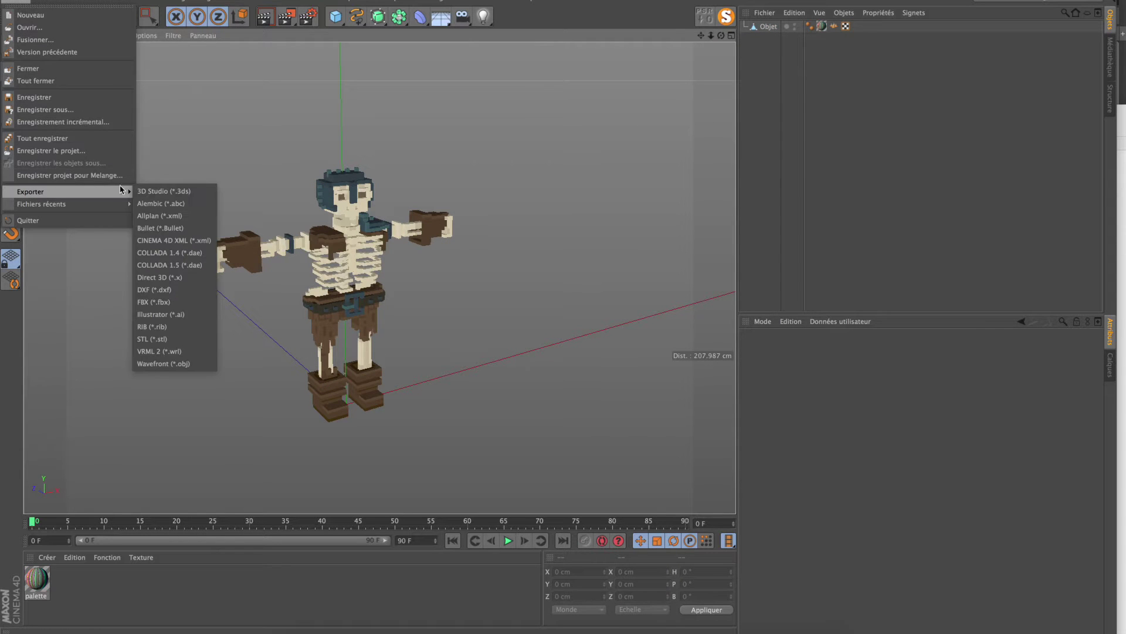
pyautogui.click(148, 303)
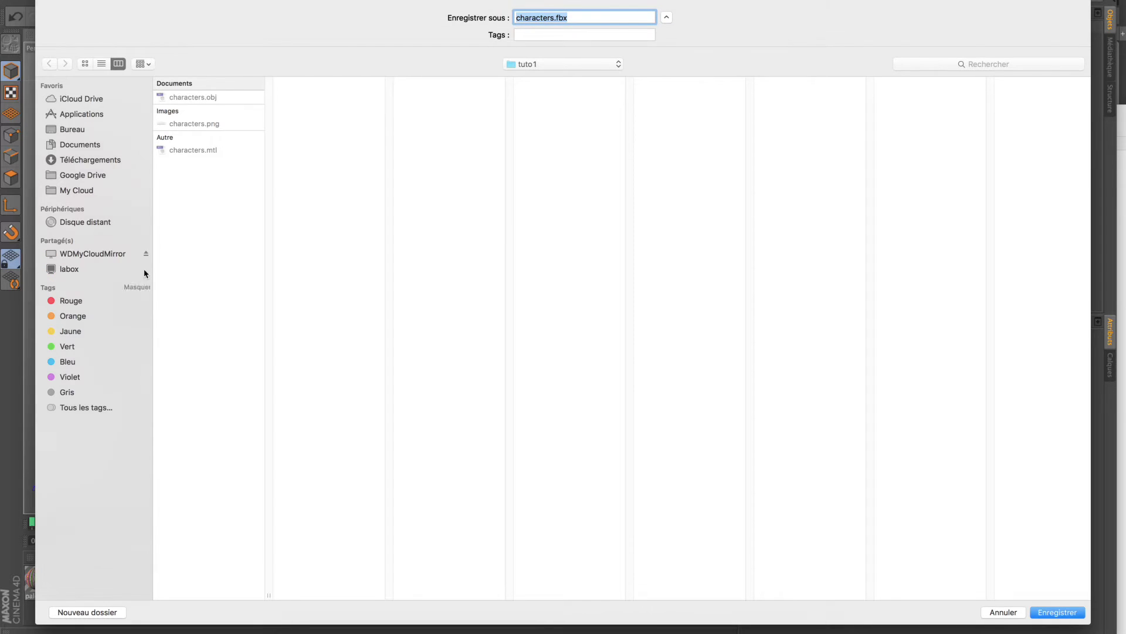
pyautogui.press('Left')
pyautogui.press('Return')
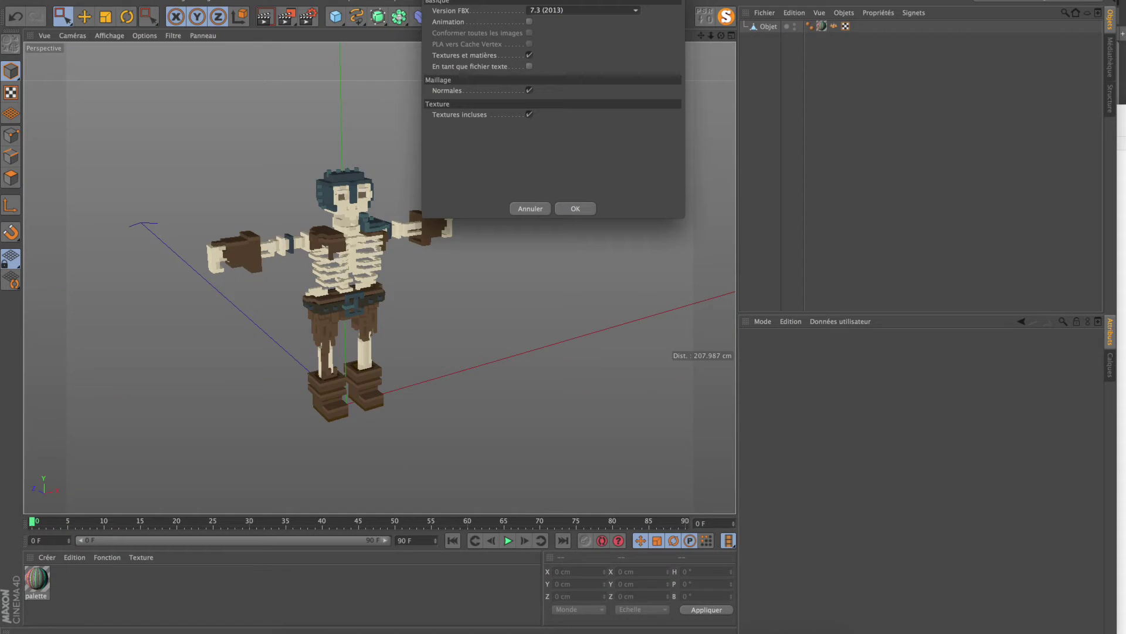
pyautogui.click(567, 212)
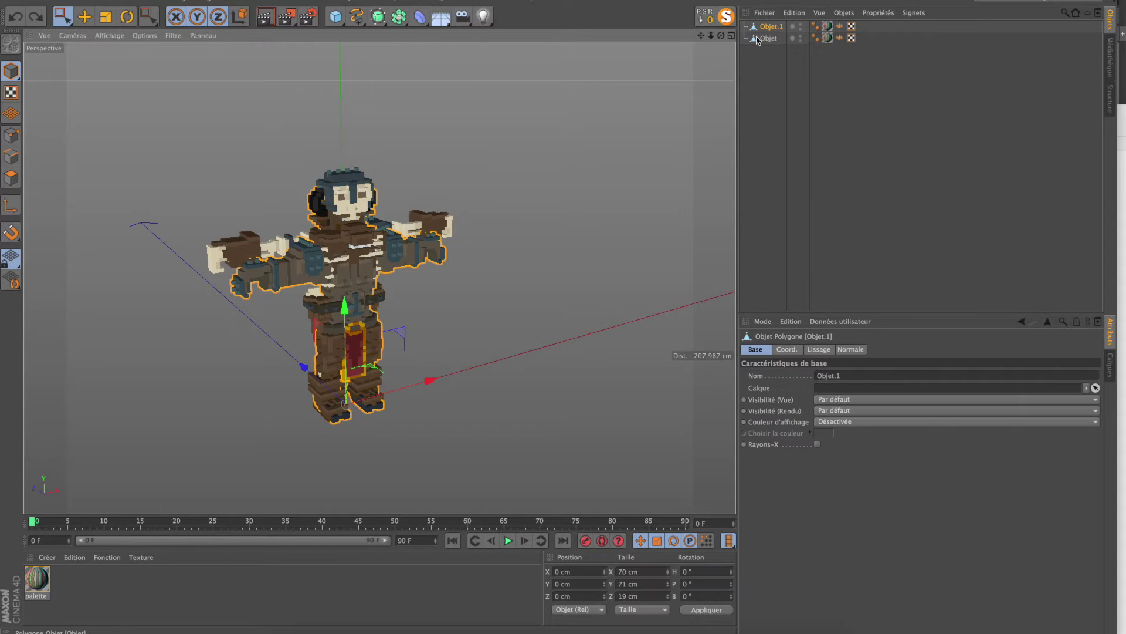
# Step: Delete the skeleton object and export the remaining minotaur in FBX format to the tuto1 folder as character-minos.fbx
pyautogui.click(767, 40)
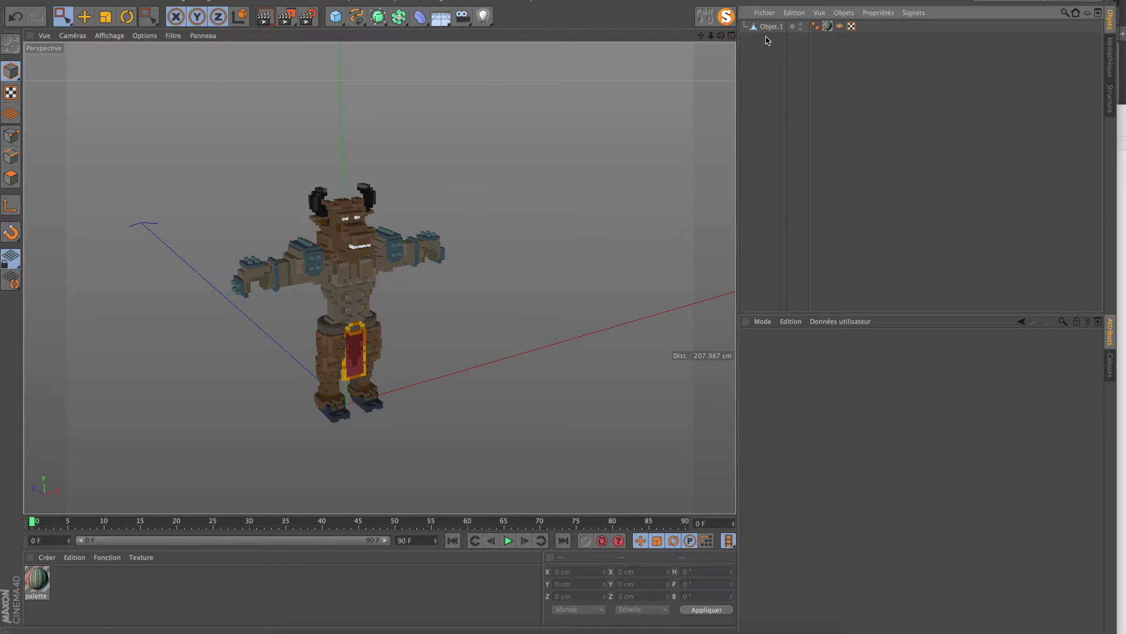
pyautogui.click(20, 3)
pyautogui.moveTo(36, 192)
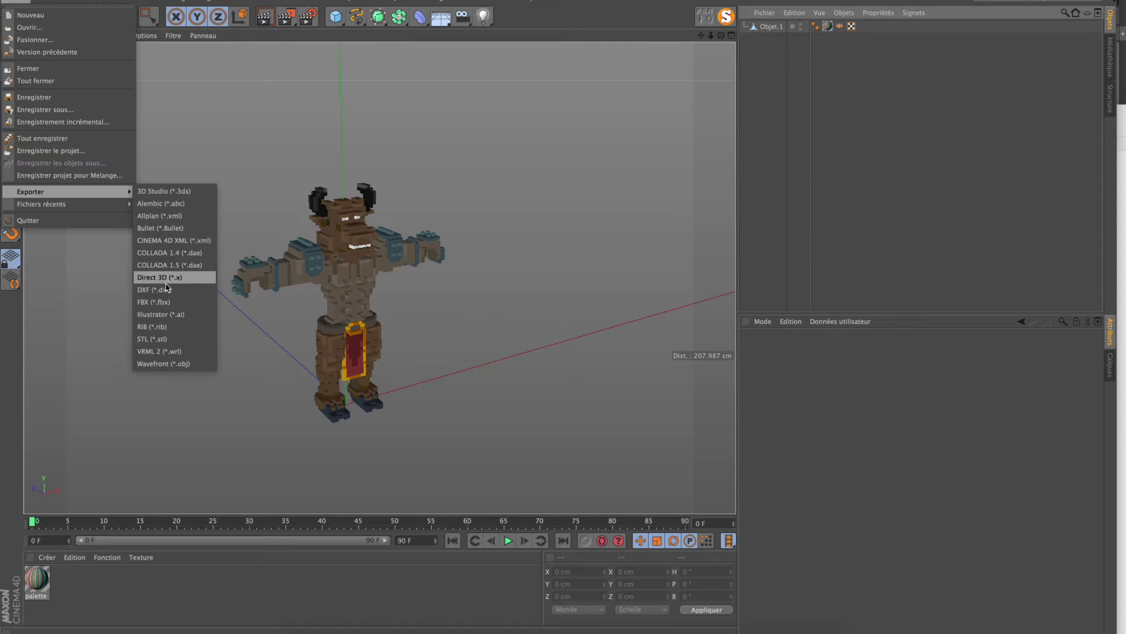
pyautogui.click(176, 302)
pyautogui.press('Left')
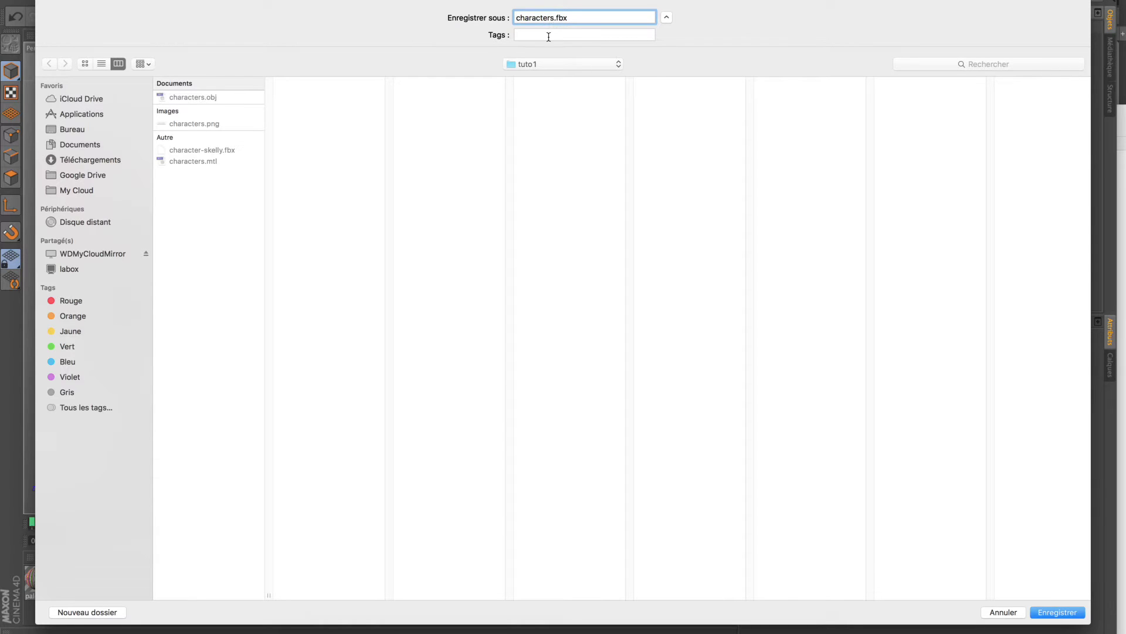
pyautogui.press('Return')
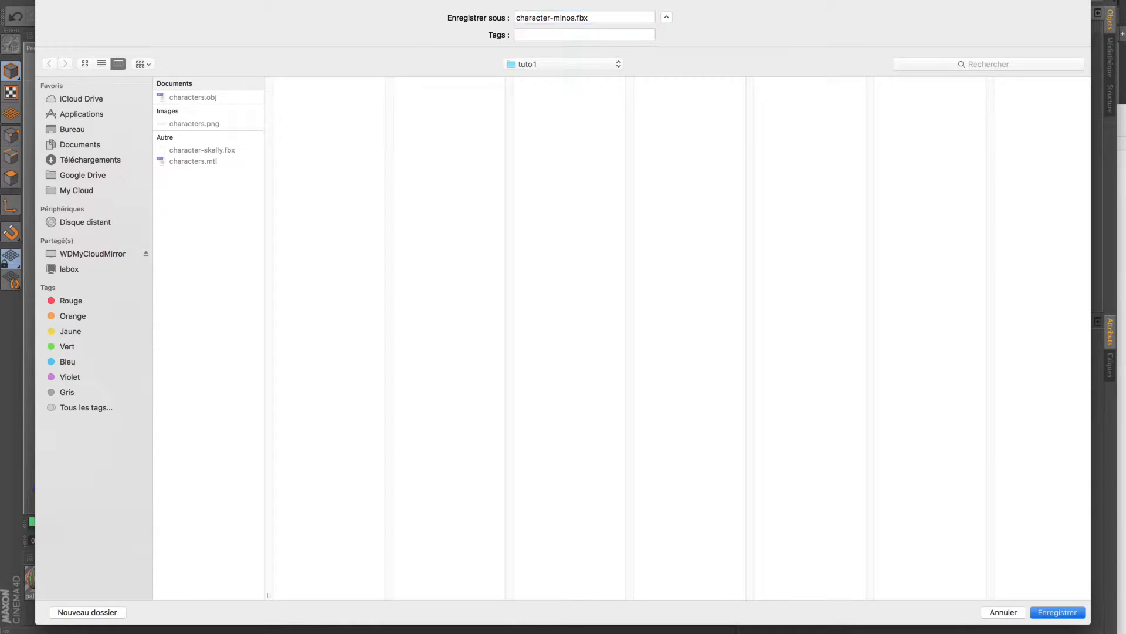
pyautogui.click(566, 210)
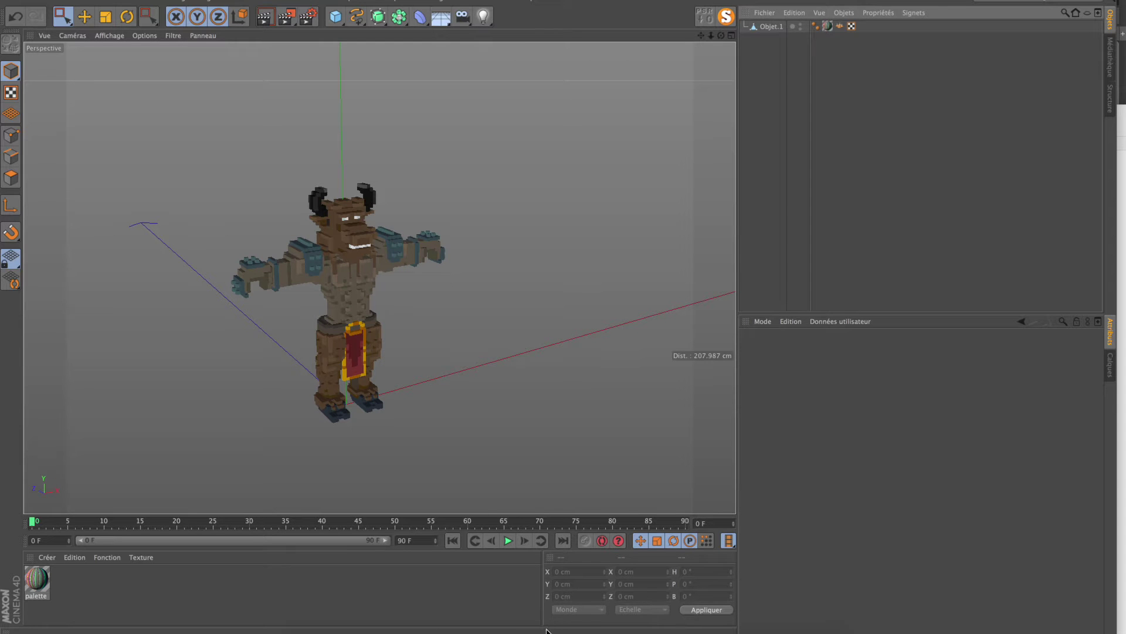
# Step: Switch to Mixamo in the browser and upload character-minos.fbx from the tuto1 folder as a new character
pyautogui.click(567, 630)
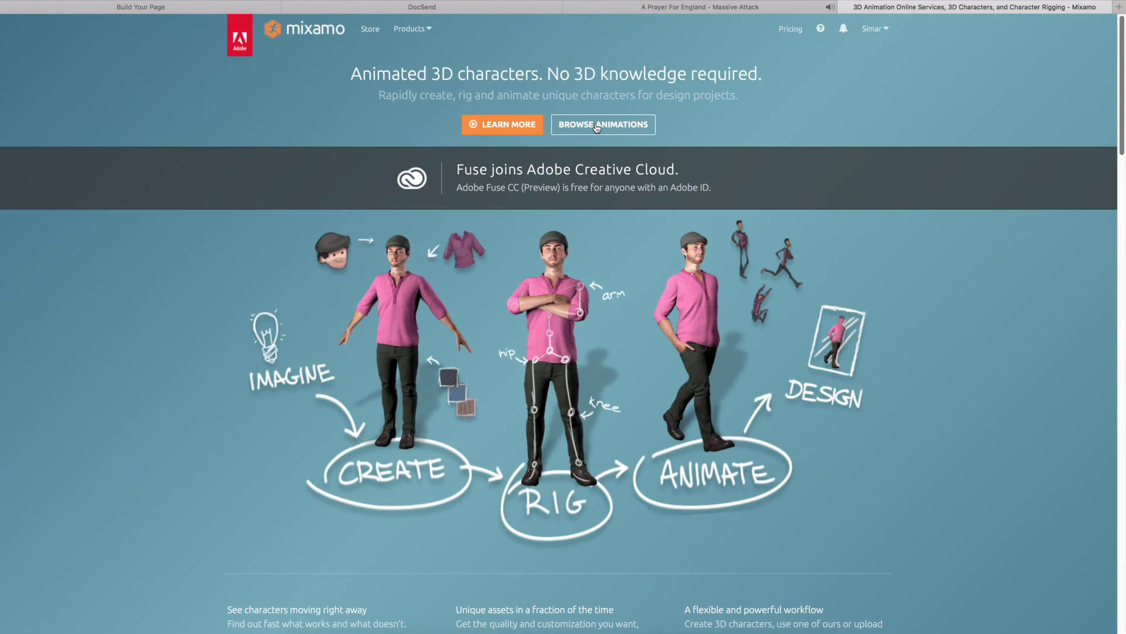
pyautogui.click(596, 127)
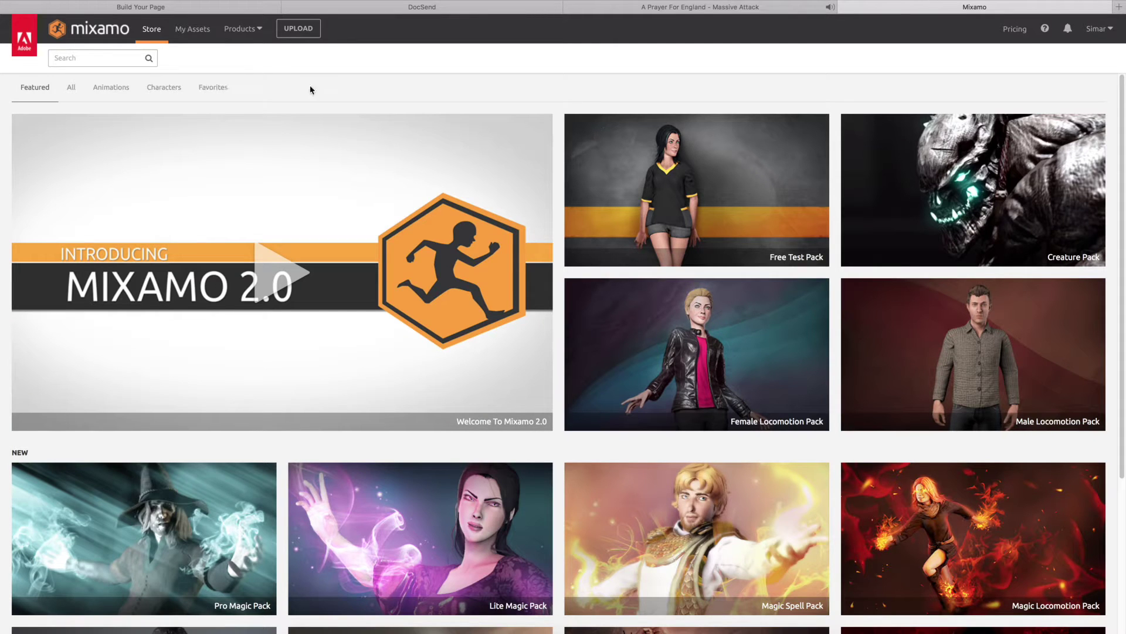
pyautogui.click(299, 30)
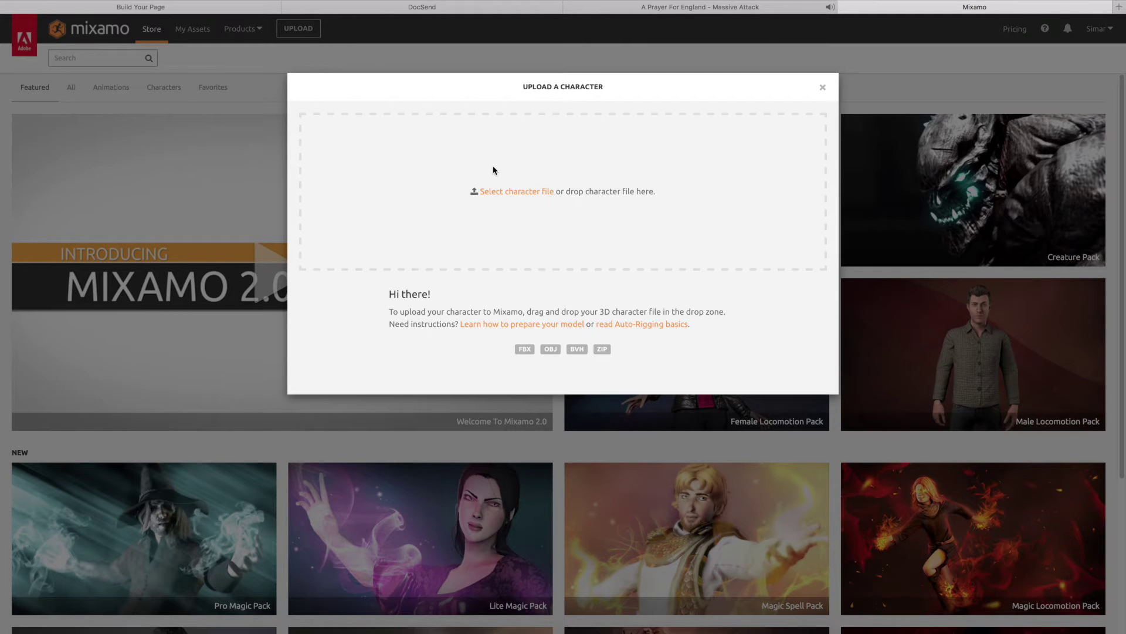
pyautogui.click(516, 191)
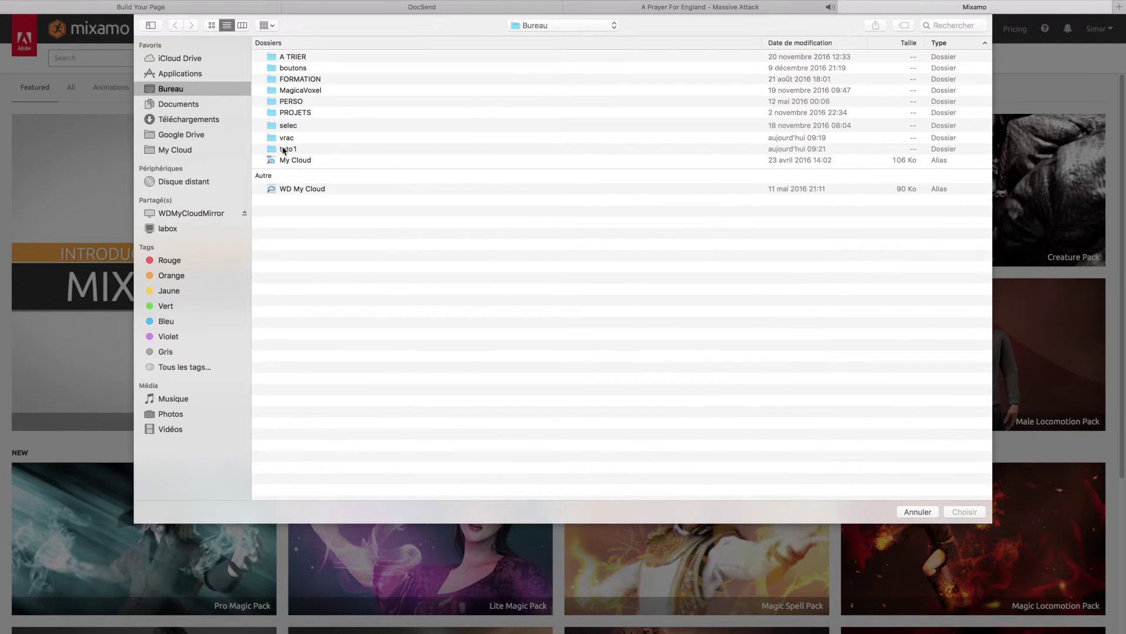
pyautogui.click(284, 150)
pyautogui.doubleClick(296, 148)
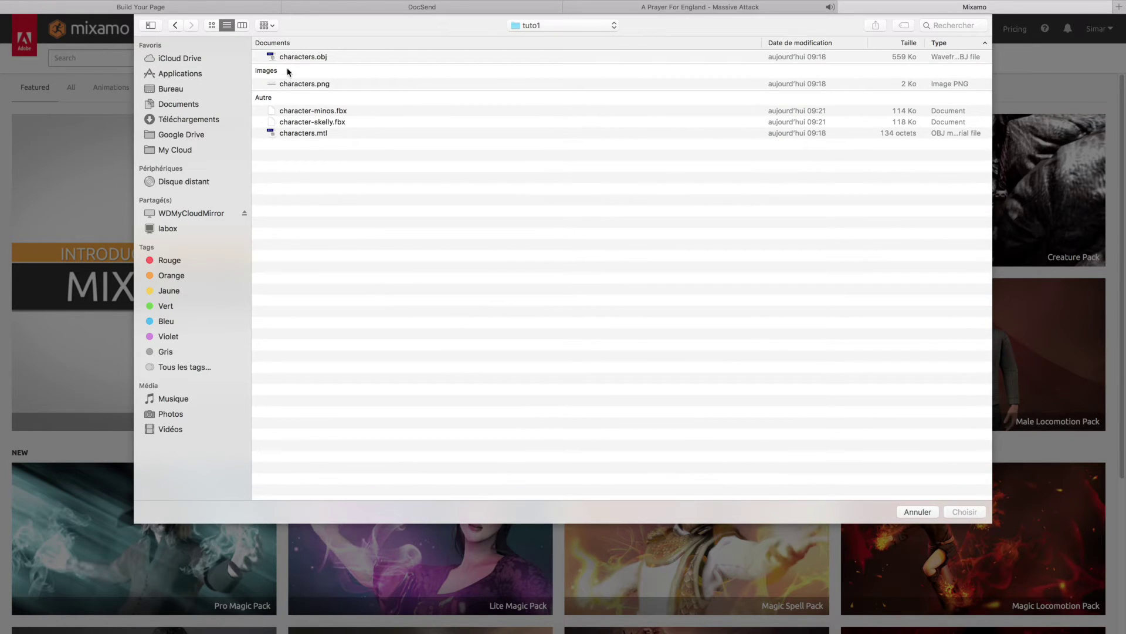
pyautogui.doubleClick(310, 111)
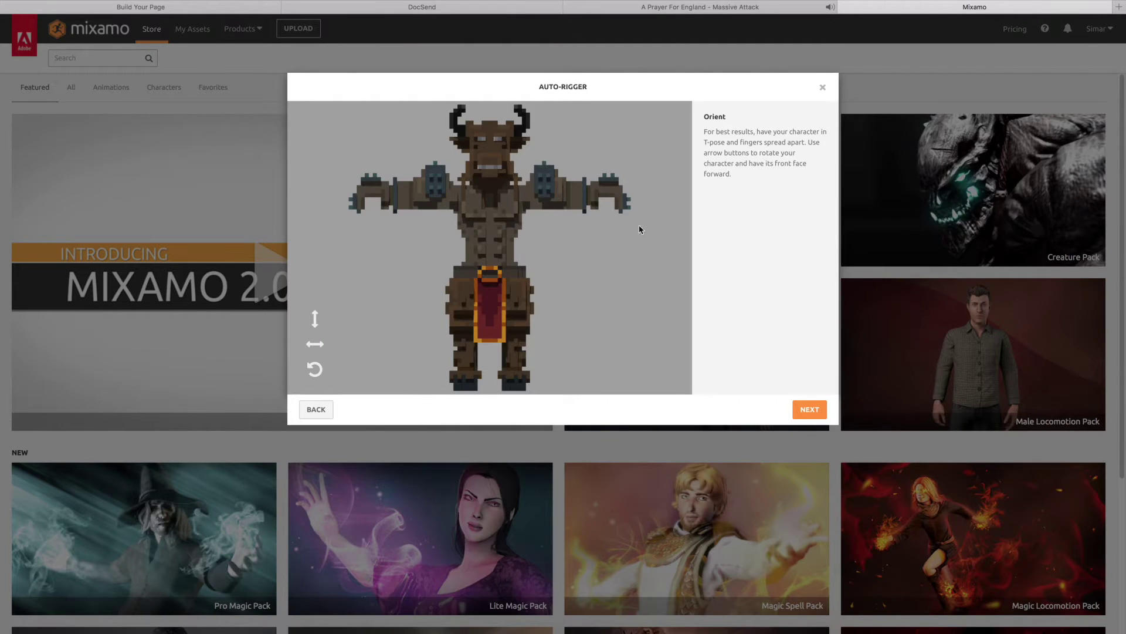
# Step: Place the chin, wrist, elbow, knee and groin markers on the minotaur with symmetry and run the auto-rigging with the Standard Skeleton (65)
pyautogui.click(810, 410)
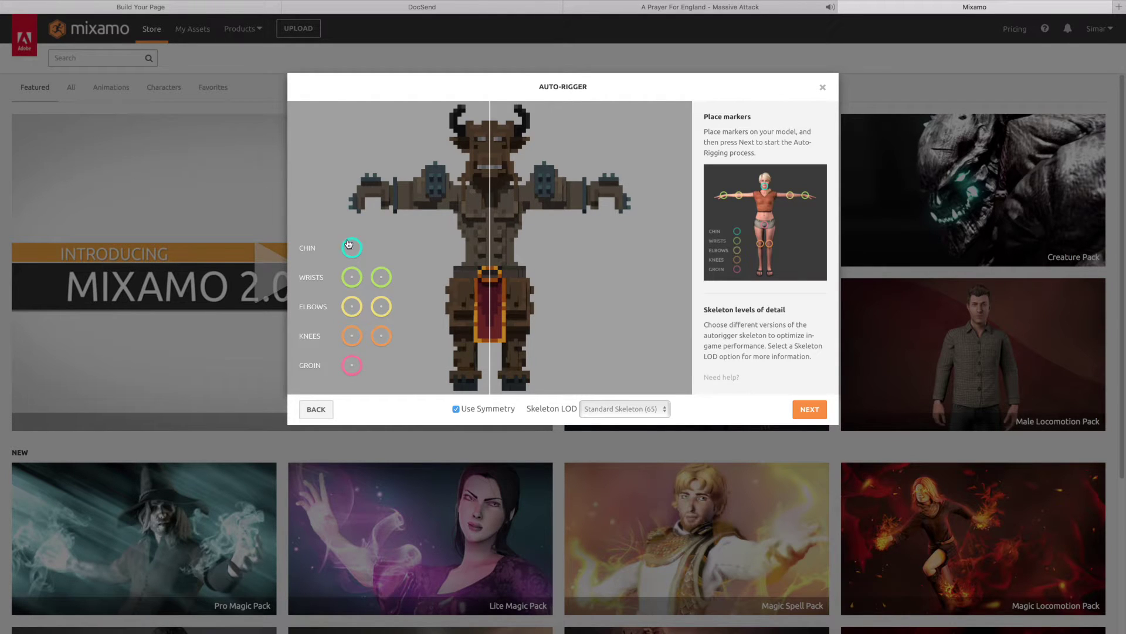
pyautogui.moveTo(350, 255)
pyautogui.mouseDown()
pyautogui.moveTo(446, 178)
pyautogui.moveTo(489, 169)
pyautogui.mouseUp()
pyautogui.moveTo(363, 283); pyautogui.dragTo(366, 247)
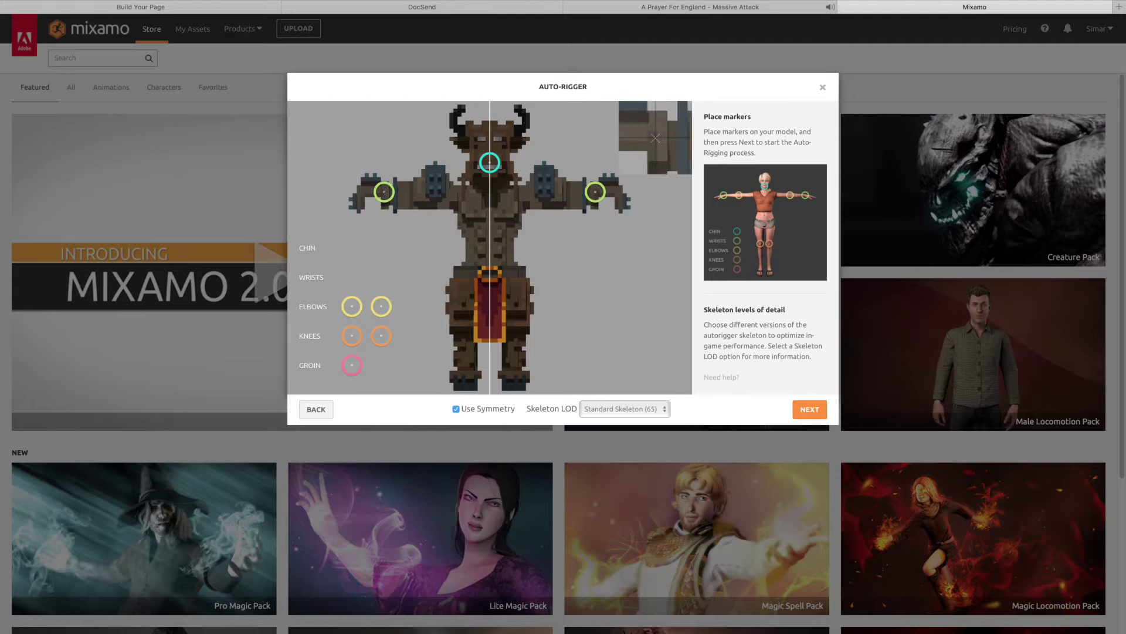
pyautogui.moveTo(352, 307)
pyautogui.mouseDown()
pyautogui.moveTo(422, 191)
pyautogui.moveTo(389, 204)
pyautogui.mouseUp()
pyautogui.moveTo(361, 335); pyautogui.dragTo(464, 338)
pyautogui.moveTo(358, 370); pyautogui.dragTo(489, 280)
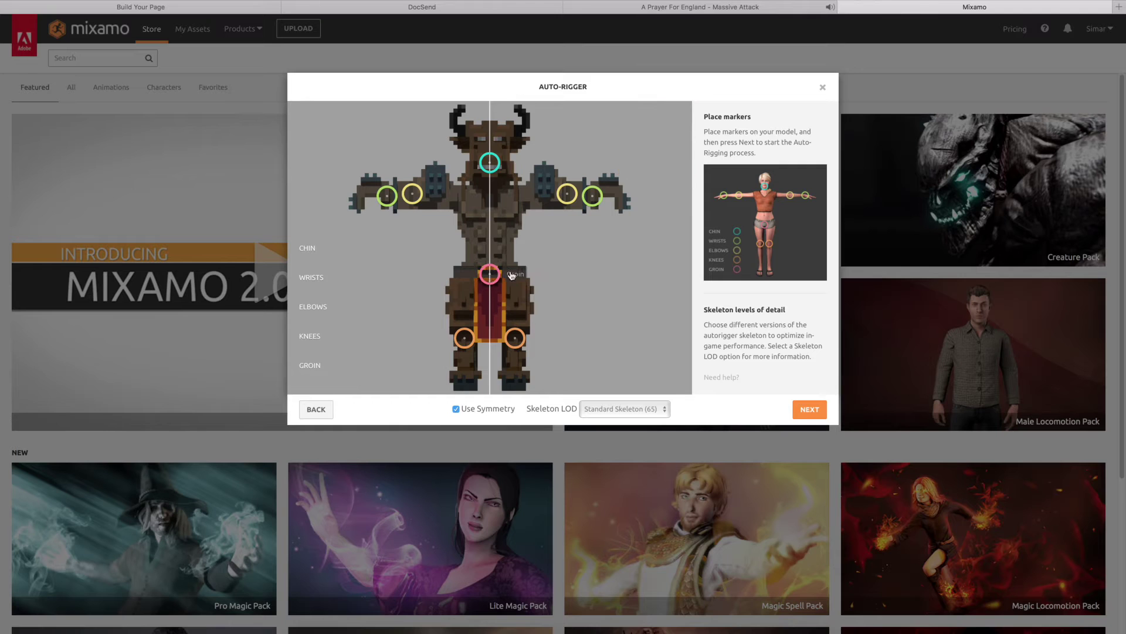
pyautogui.click(803, 411)
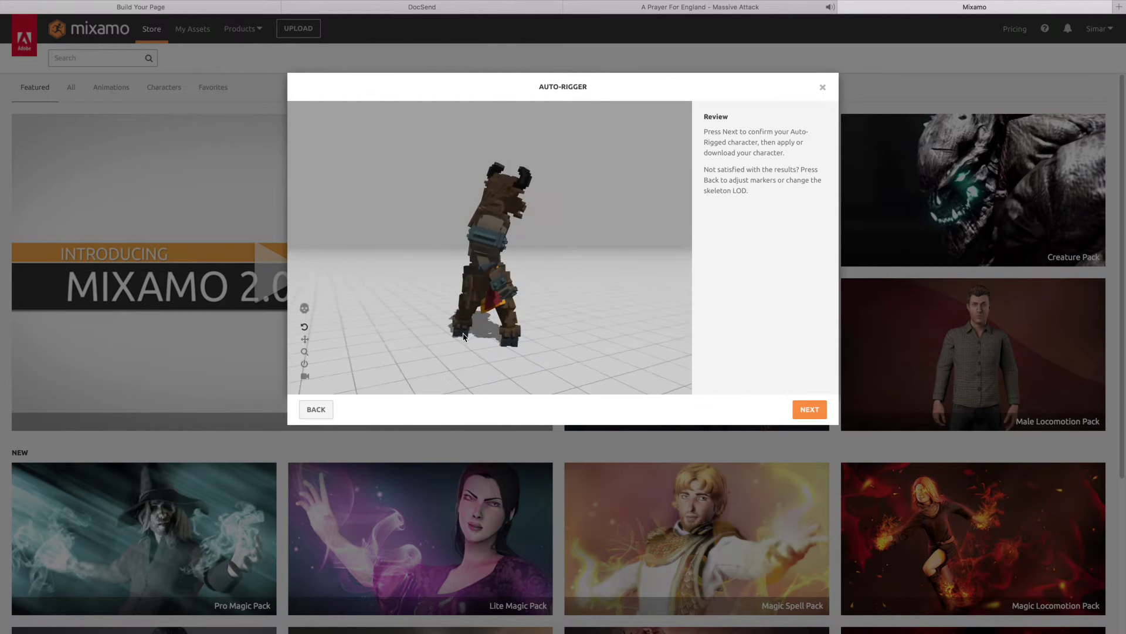
# Step: Accept the rigged minotaur and apply the Smash animation from the store to it
pyautogui.click(811, 409)
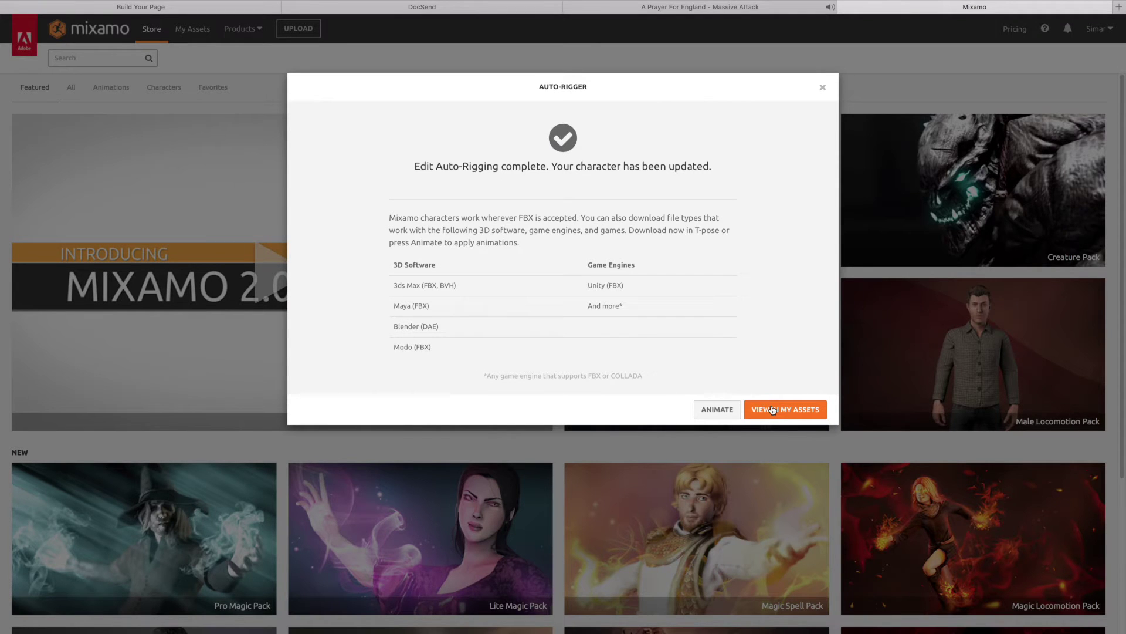
pyautogui.click(727, 410)
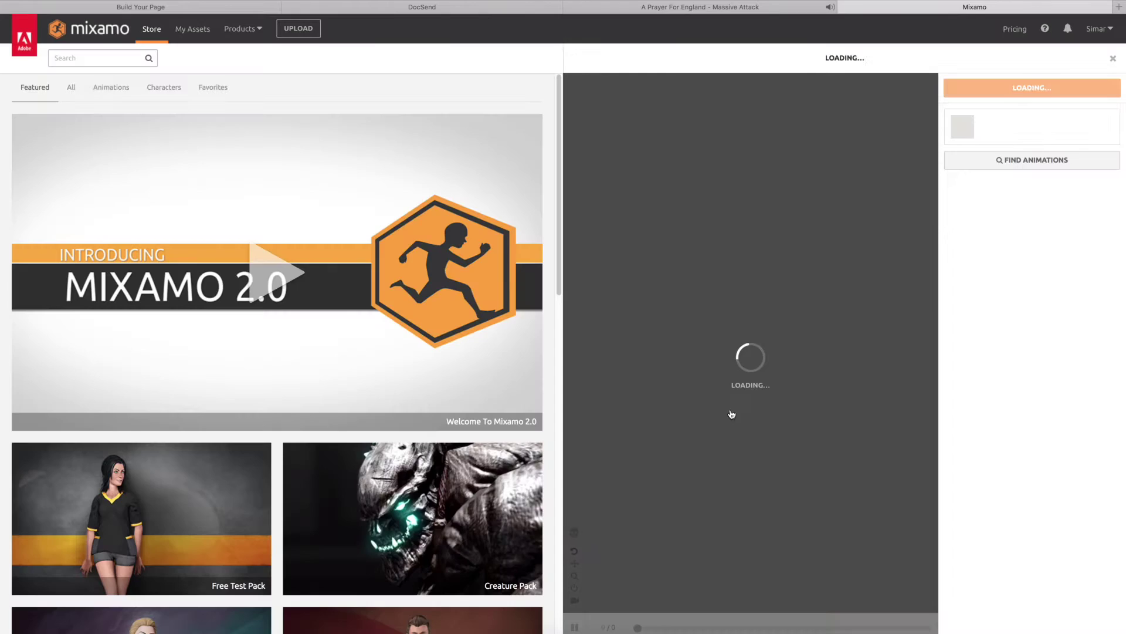
pyautogui.scroll(-1, 559, 93)
pyautogui.moveTo(559, 94); pyautogui.dragTo(571, 291)
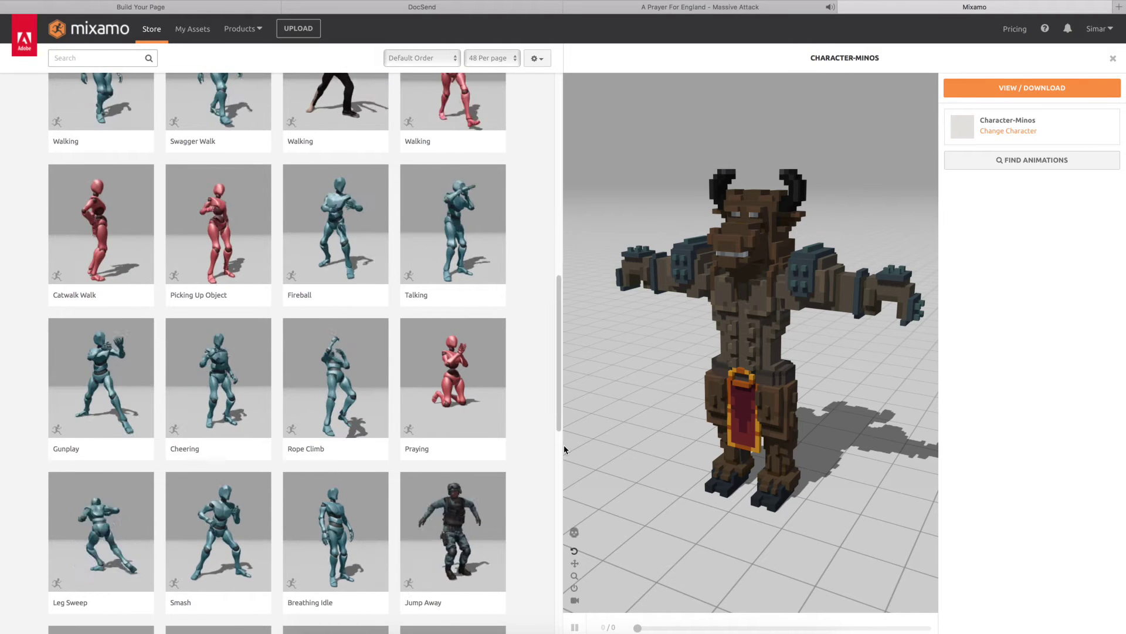
pyautogui.click(217, 525)
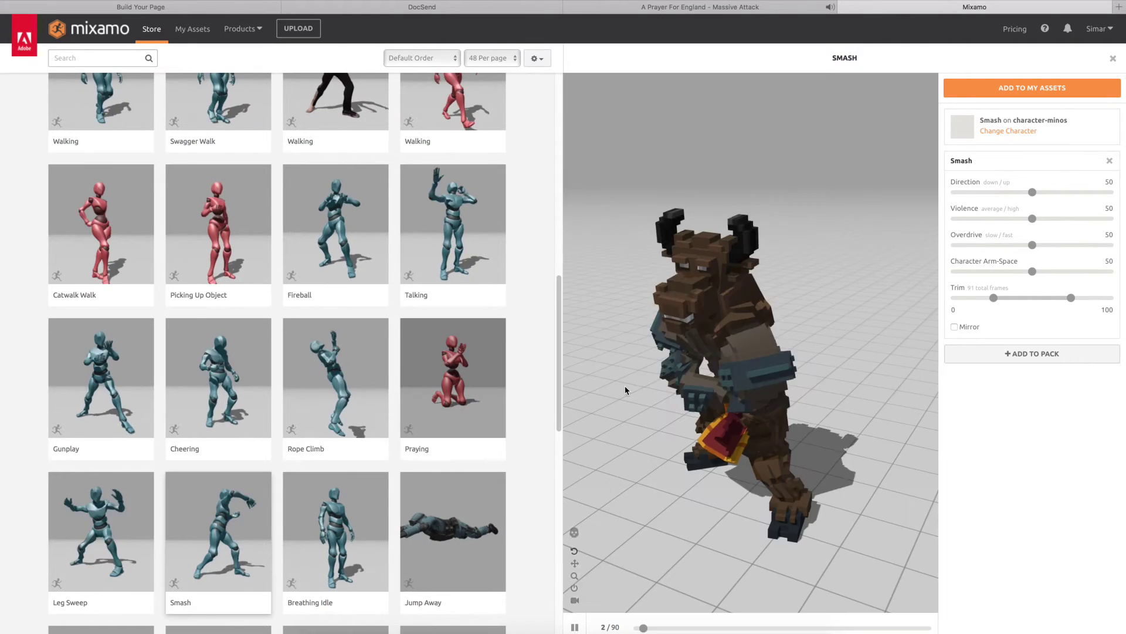
# Step: Set the Smash animation's Character Arm-Space to 74 and add the animation to the owned assets
pyautogui.moveTo(624, 389); pyautogui.dragTo(698, 354)
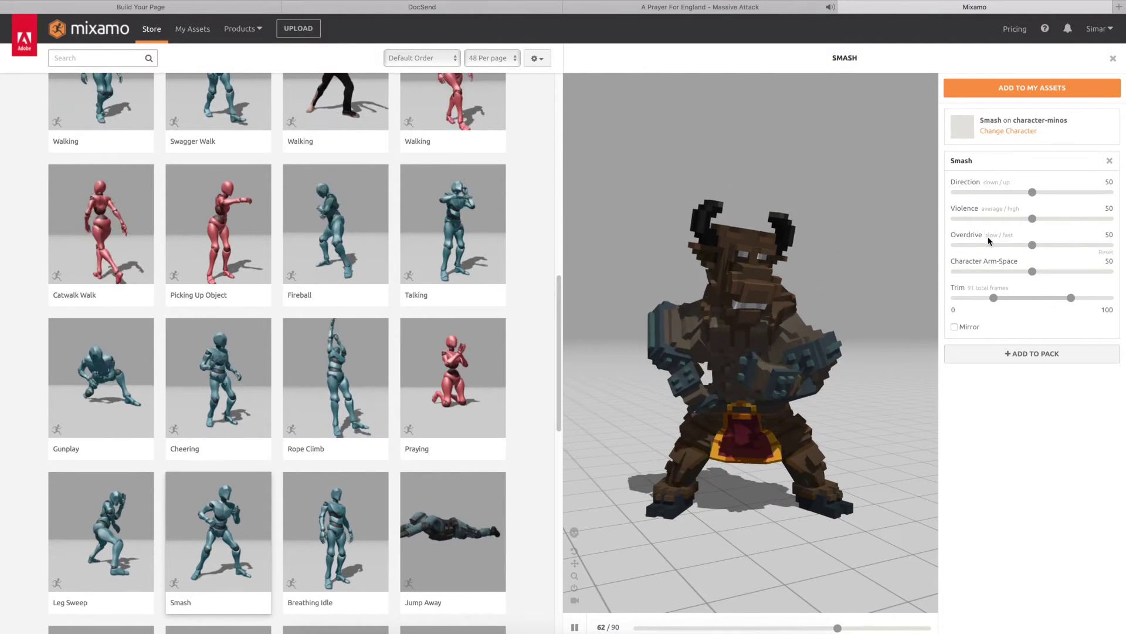
pyautogui.moveTo(1032, 271); pyautogui.dragTo(1070, 274)
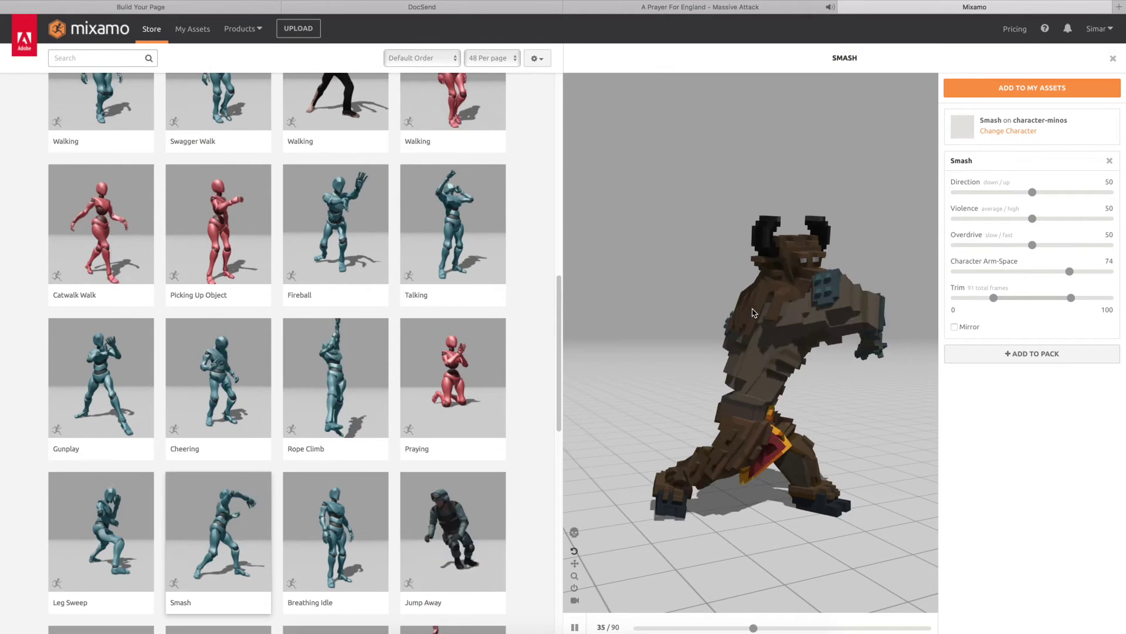
pyautogui.click(1032, 88)
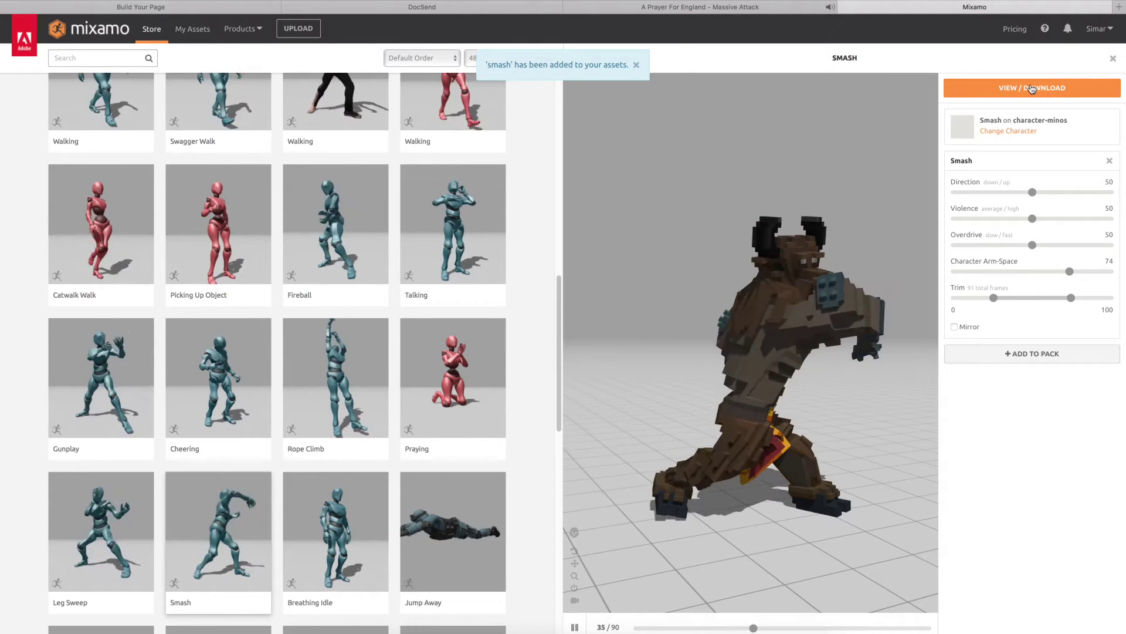
# Step: Queue the minotaur's Smash animation for download as FBX with skin, 30 frames per second and no keyframe reduction
pyautogui.click(1032, 88)
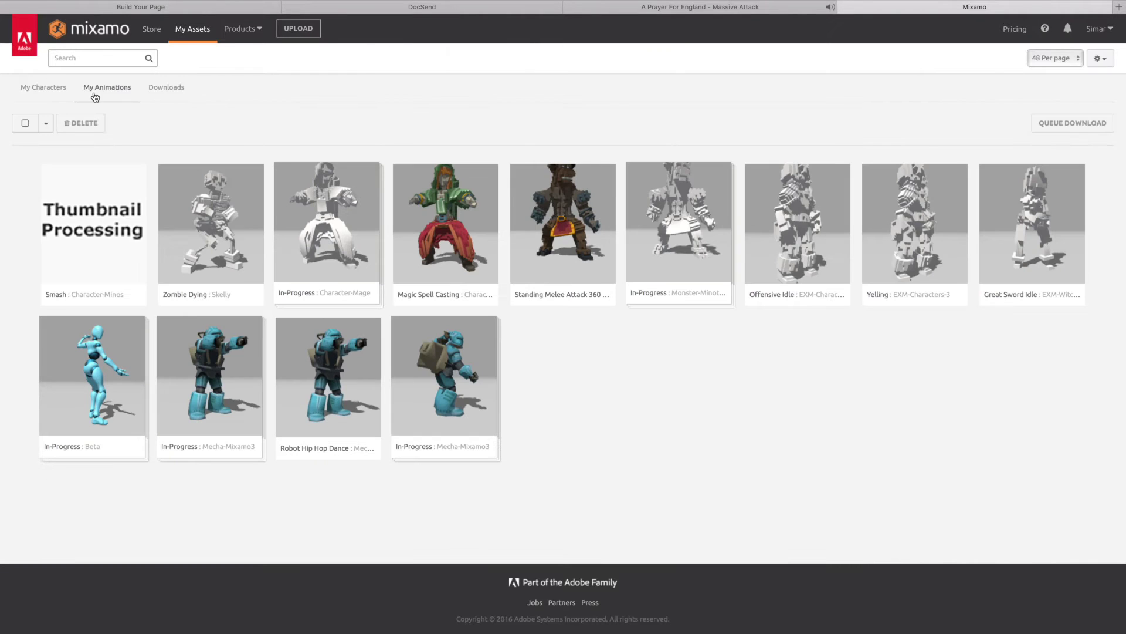
pyautogui.click(88, 228)
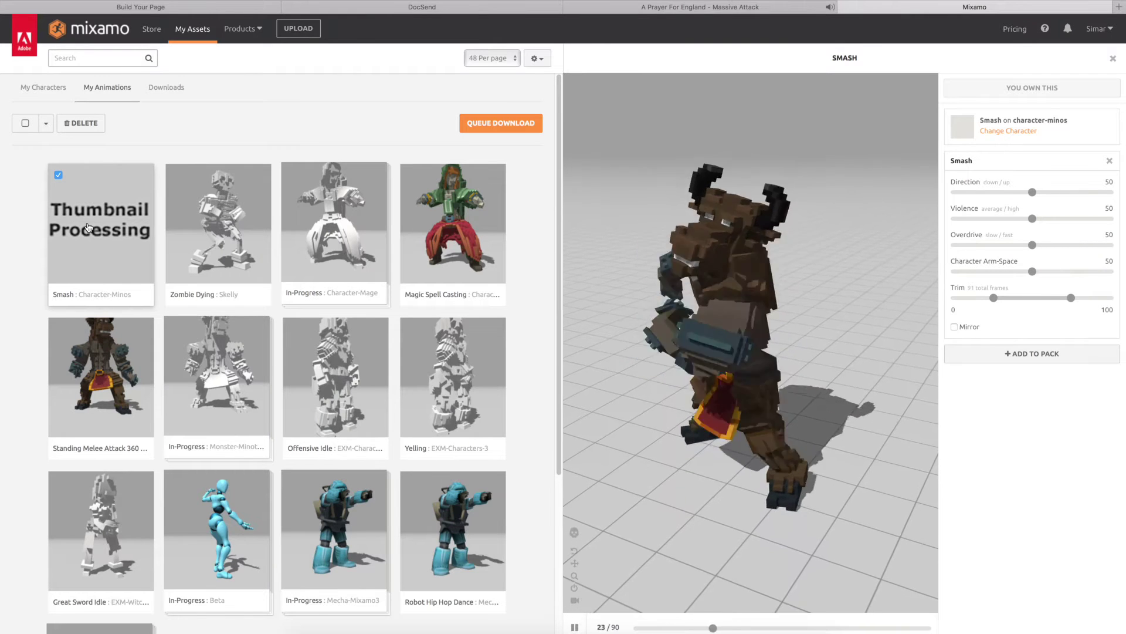
pyautogui.click(492, 124)
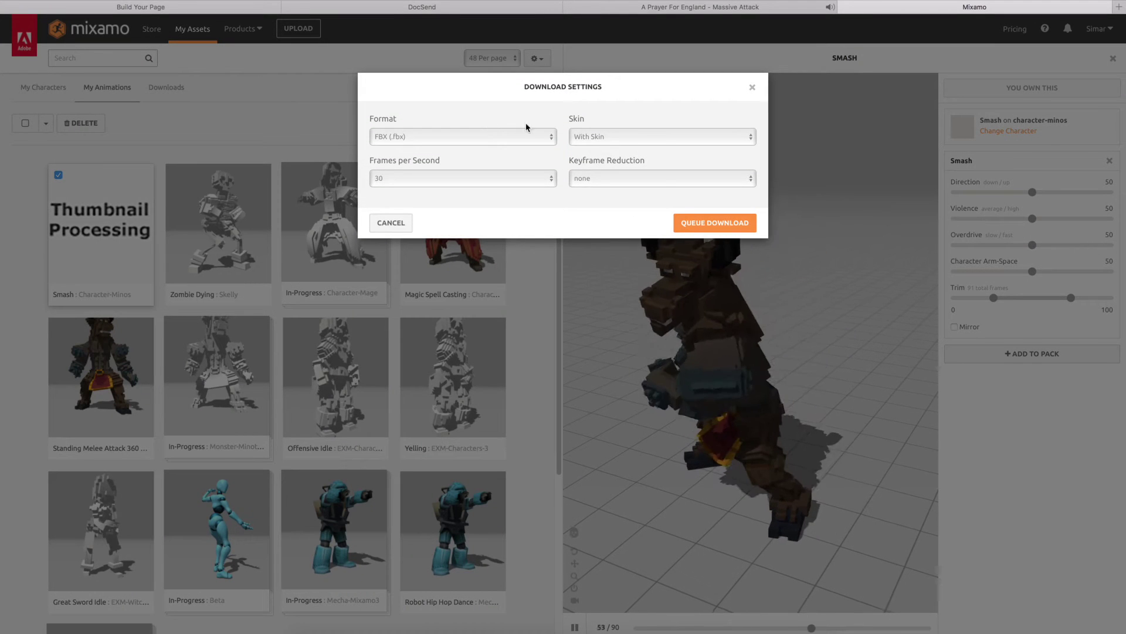
pyautogui.click(700, 224)
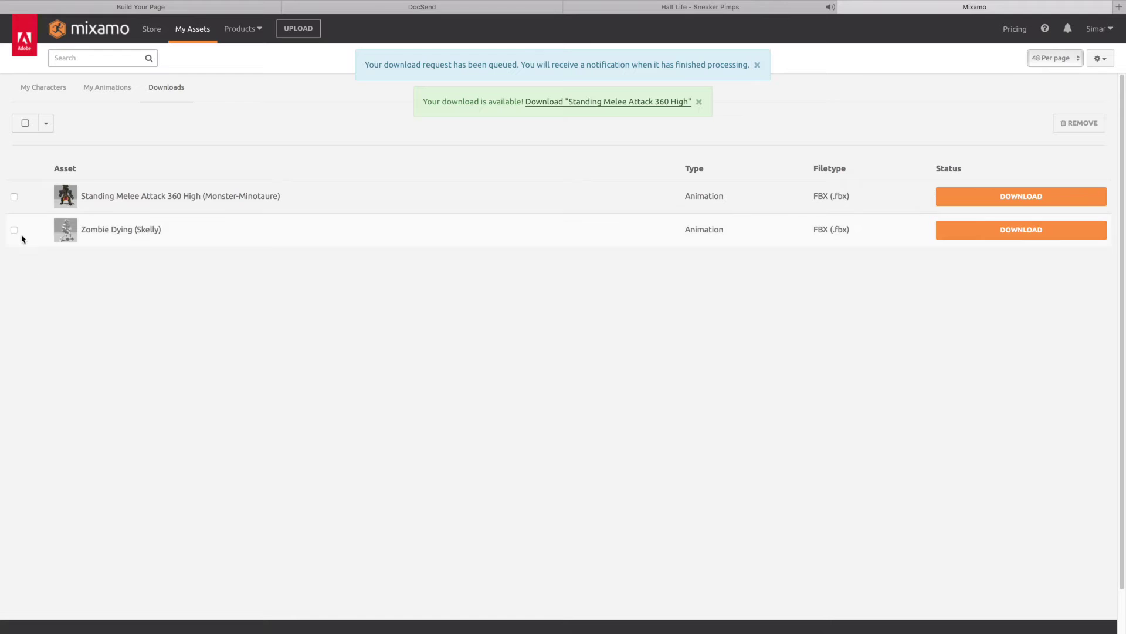
# Step: Download the Standing Melee Attack 360 High animation and rename its file in the tuto1 folder to anim-minos.fbx
pyautogui.click(1050, 199)
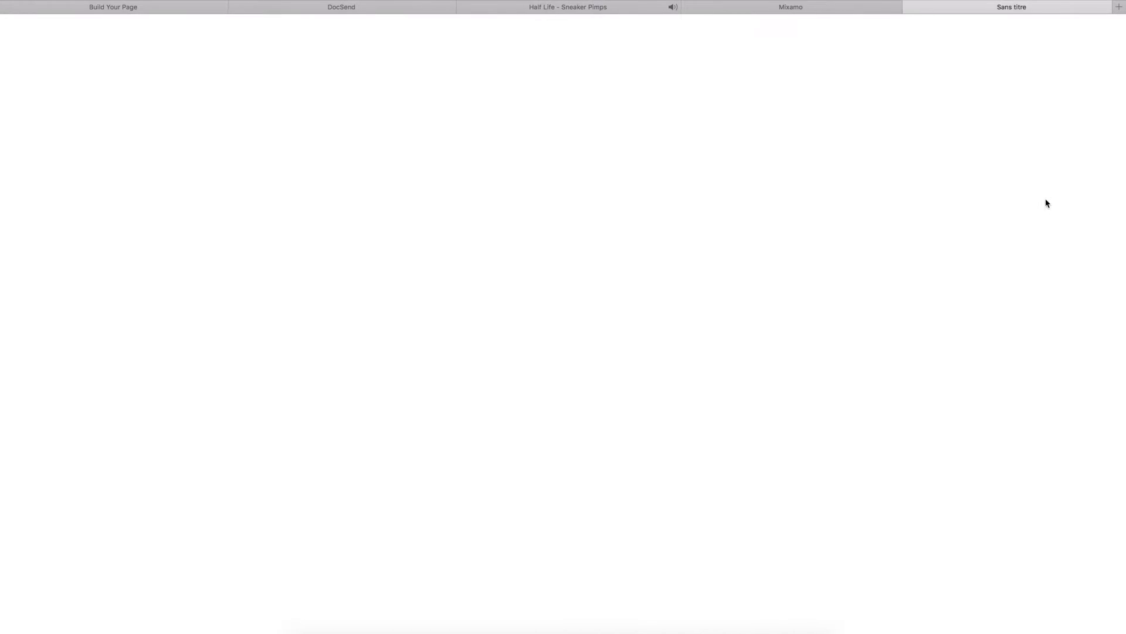
pyautogui.press('super+Tab')
pyautogui.click(343, 260)
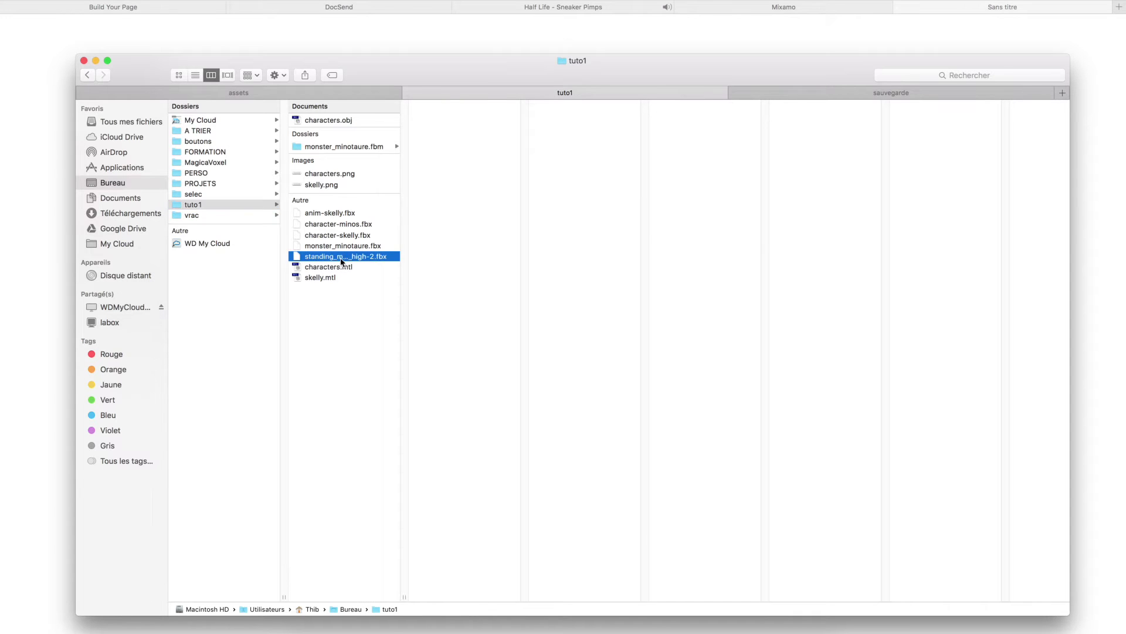
pyautogui.press('Return')
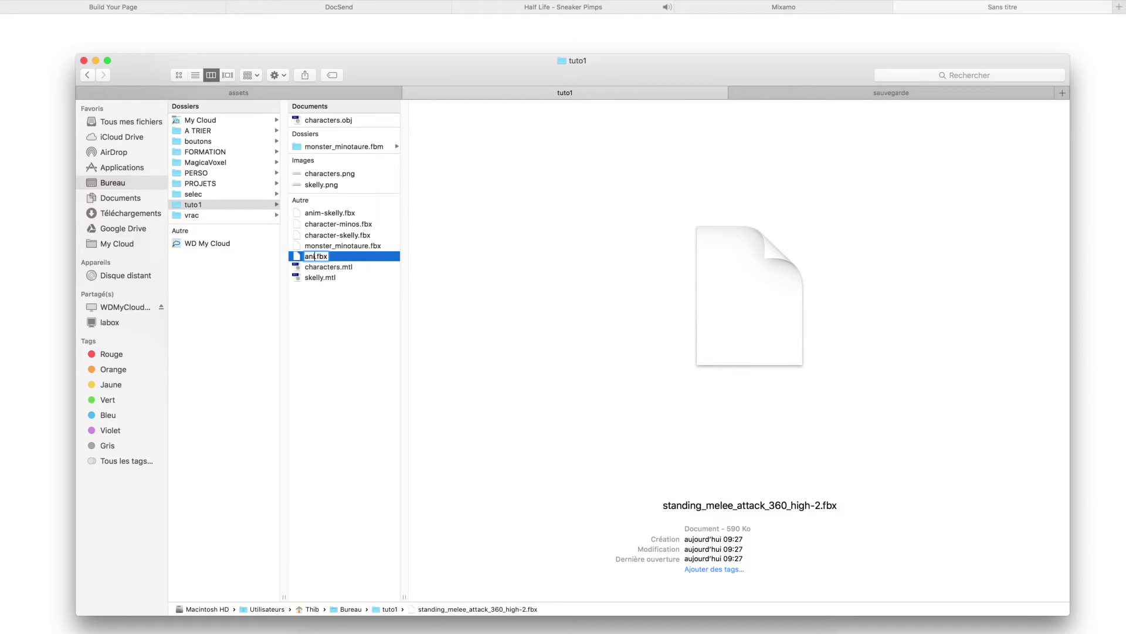
pyautogui.write('anim-minos')
pyautogui.press('Return')
# Step: Import anim-minos.fbx into Cinema 4D from the Finder, keeping the import settings and using the mixamo.com take
pyautogui.click(323, 623)
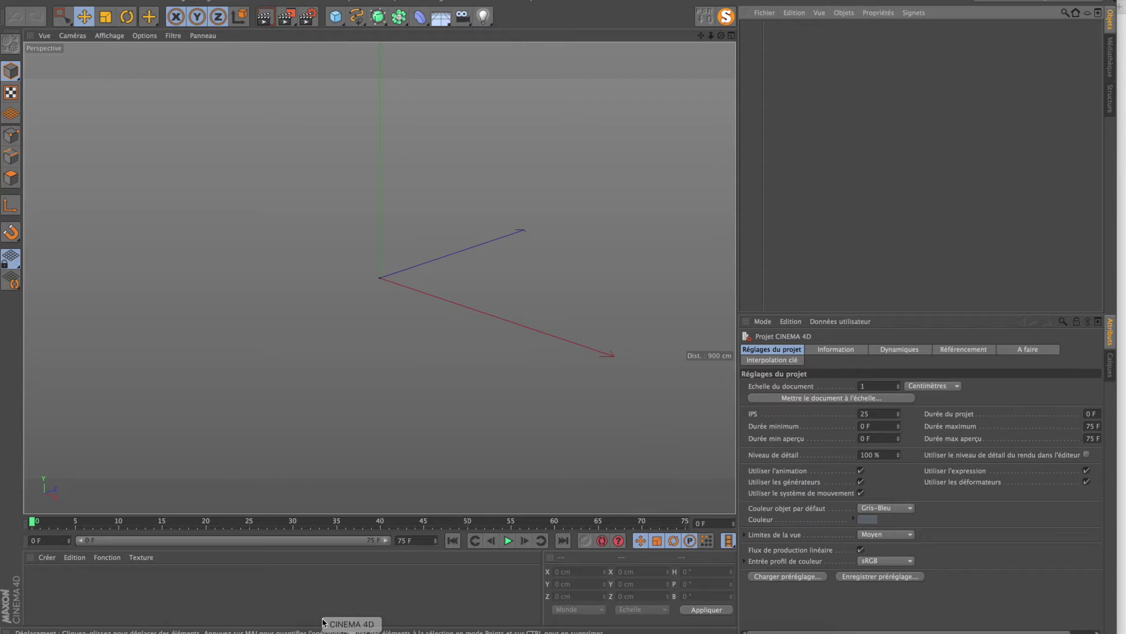
pyautogui.click(309, 629)
pyautogui.moveTo(317, 214); pyautogui.dragTo(57, 199)
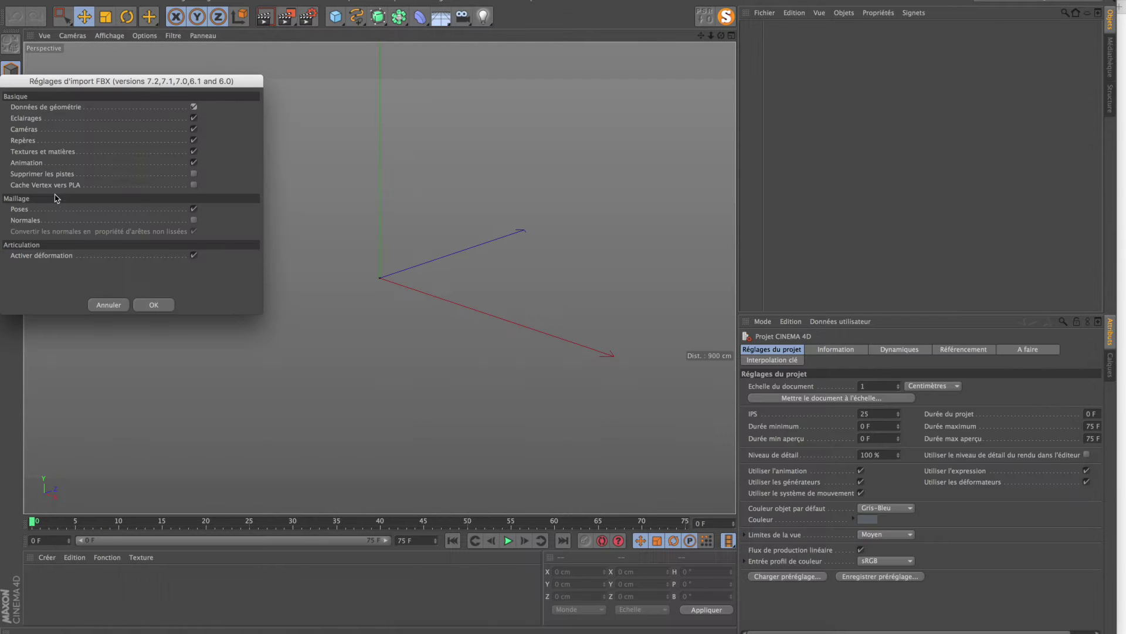
pyautogui.click(152, 306)
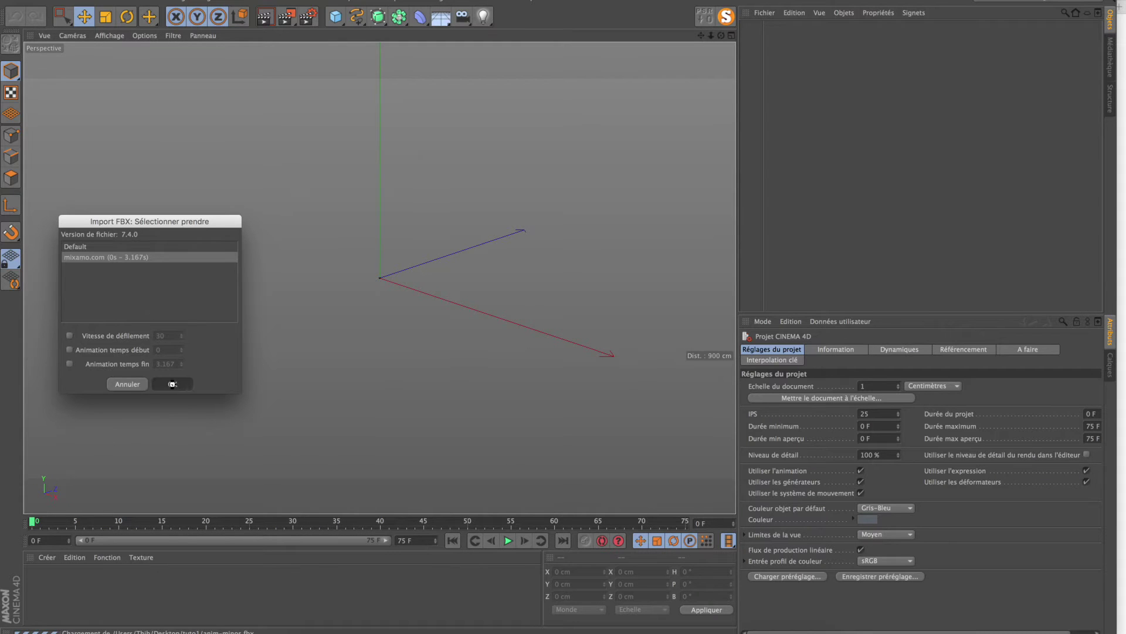
# Step: Import anim-skelly.fbx into Cinema 4D from the Finder's tuto1 folder, keeping the import settings and using the mixamo.com take
pyautogui.click(309, 630)
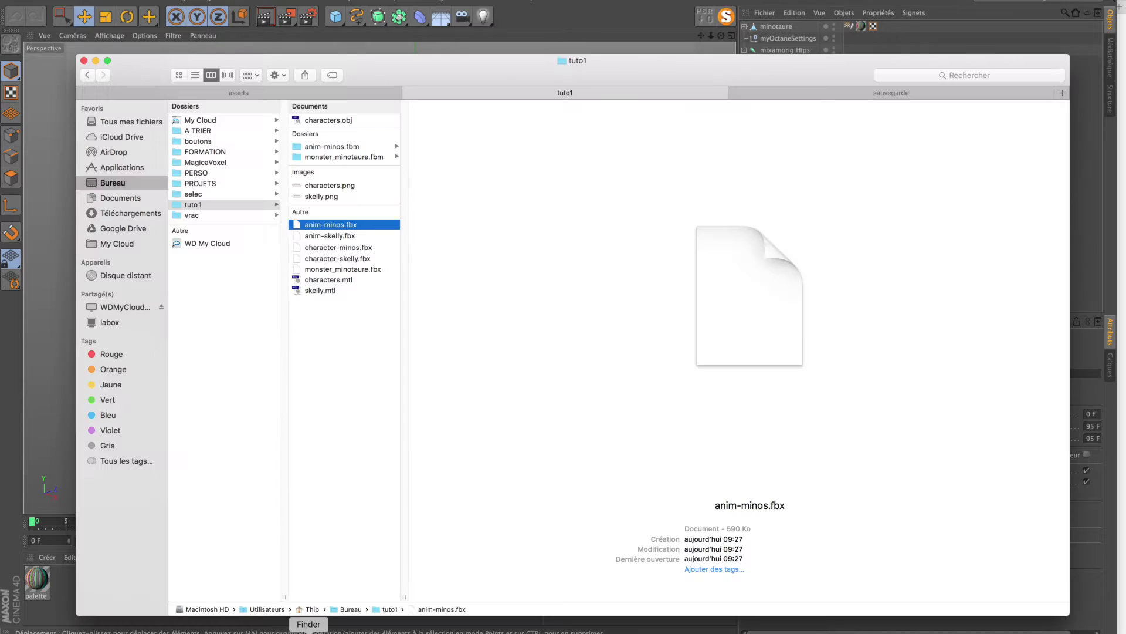
pyautogui.moveTo(61, 253); pyautogui.dragTo(62, 254)
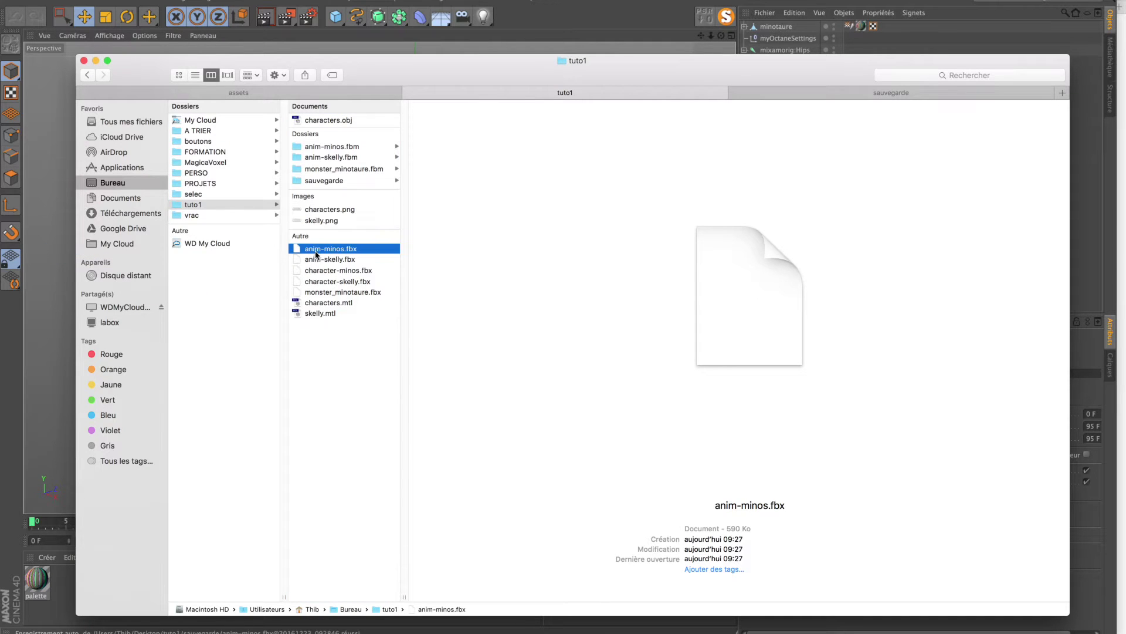
pyautogui.moveTo(53, 213); pyautogui.dragTo(58, 216)
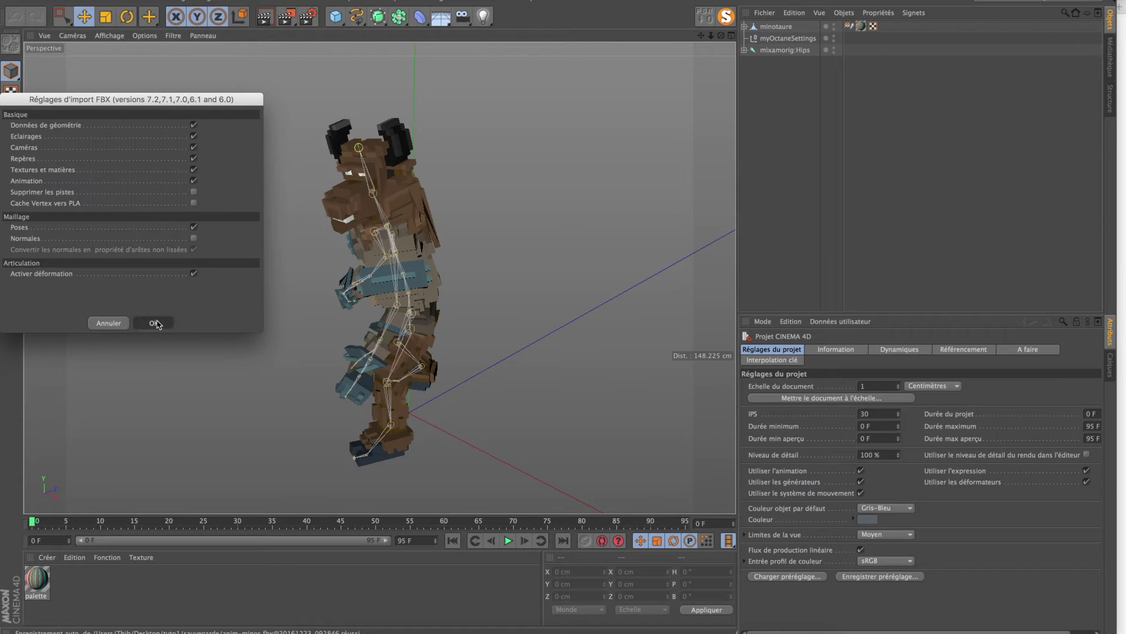
pyautogui.click(156, 323)
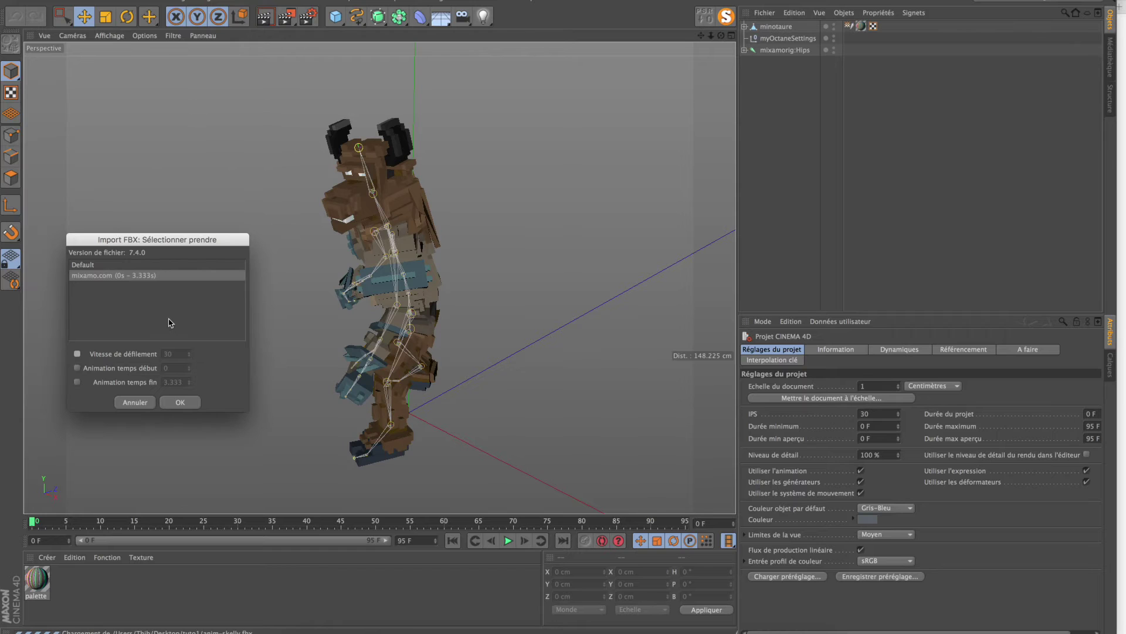
pyautogui.click(180, 401)
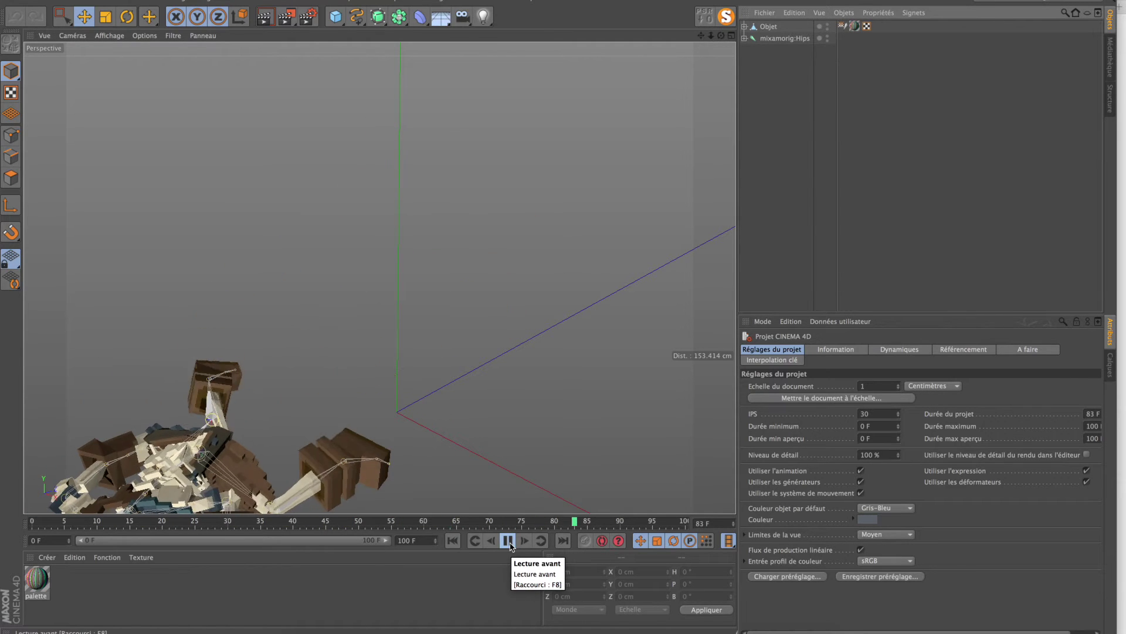
# Step: Play back the skeleton's animation and the minotaur's animation in the anim-minos.fbx scene
pyautogui.click(508, 540)
pyautogui.click(557, 3)
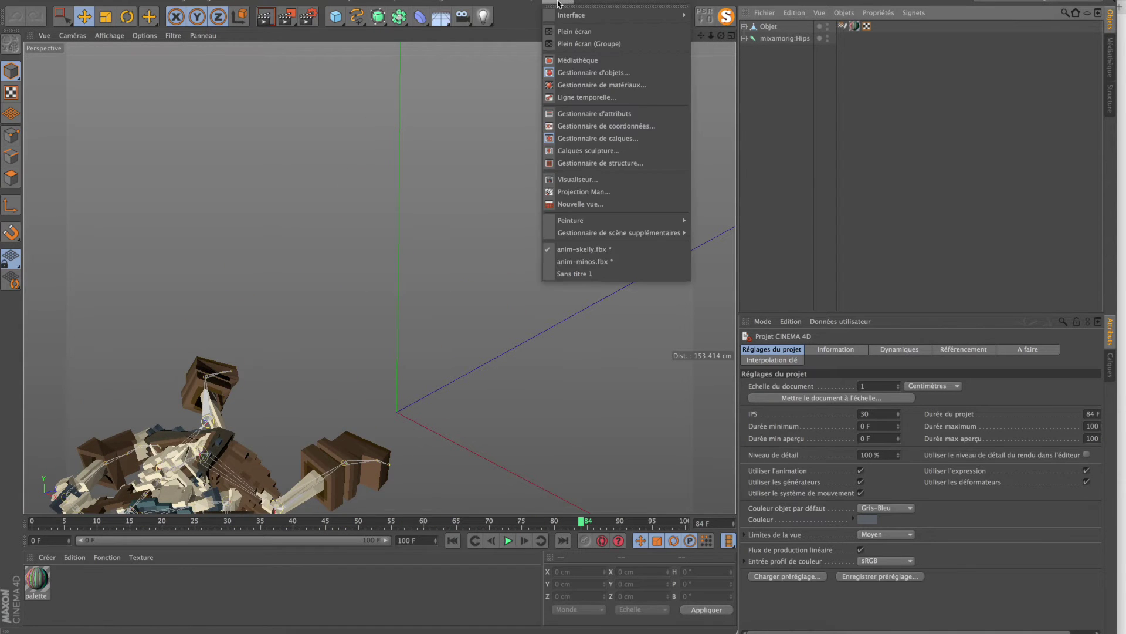
pyautogui.click(593, 263)
pyautogui.click(508, 541)
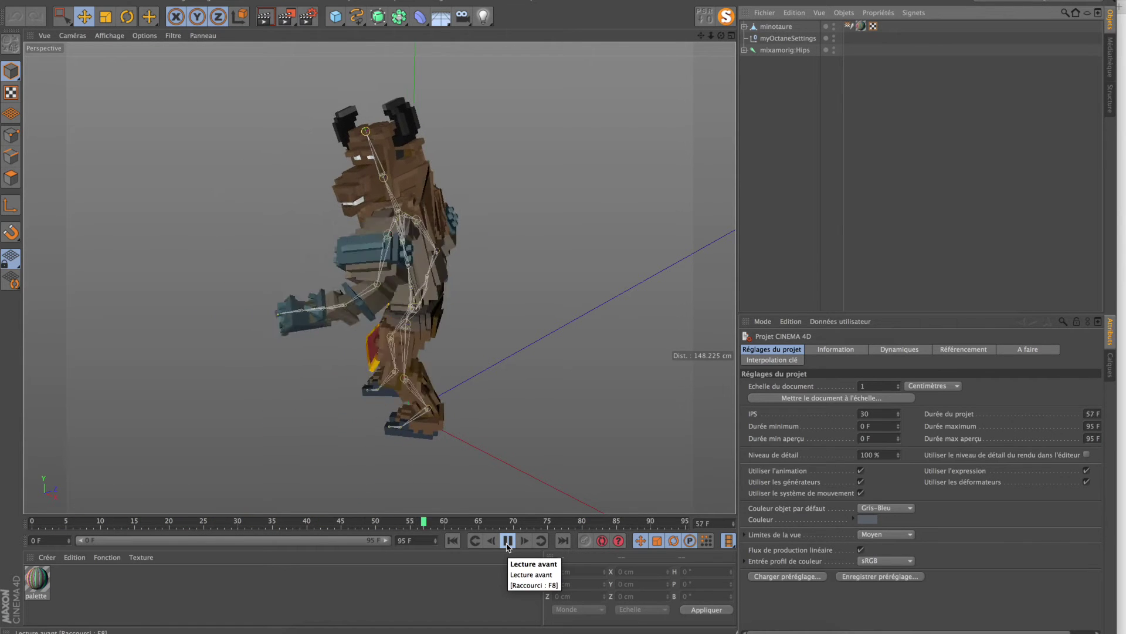
pyautogui.click(508, 540)
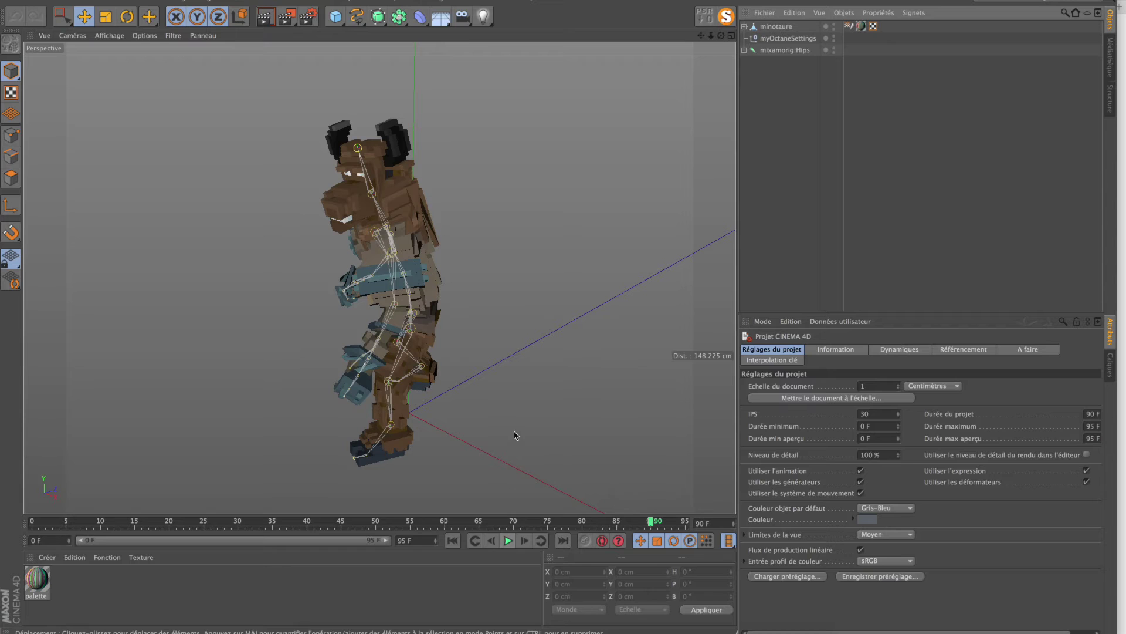
# Step: Delete the myOctaneSettings object from the minotaur scene
pyautogui.click(765, 26)
pyautogui.click(774, 38)
pyautogui.press('Delete')
# Step: Group the minotaure mesh and mixamorig:Hips under a null object named minos
pyautogui.click(772, 27)
pyautogui.keyDown('shift'); pyautogui.click(776, 38); pyautogui.keyUp('shift')
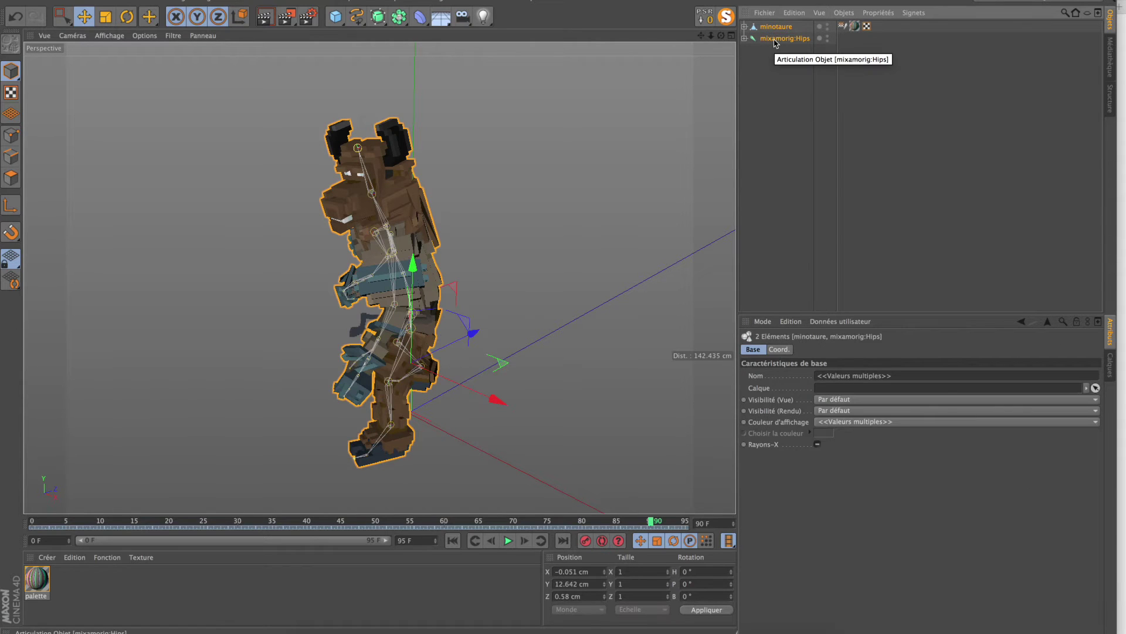
pyautogui.hotkey('alt', 'g')
pyautogui.doubleClick(772, 28)
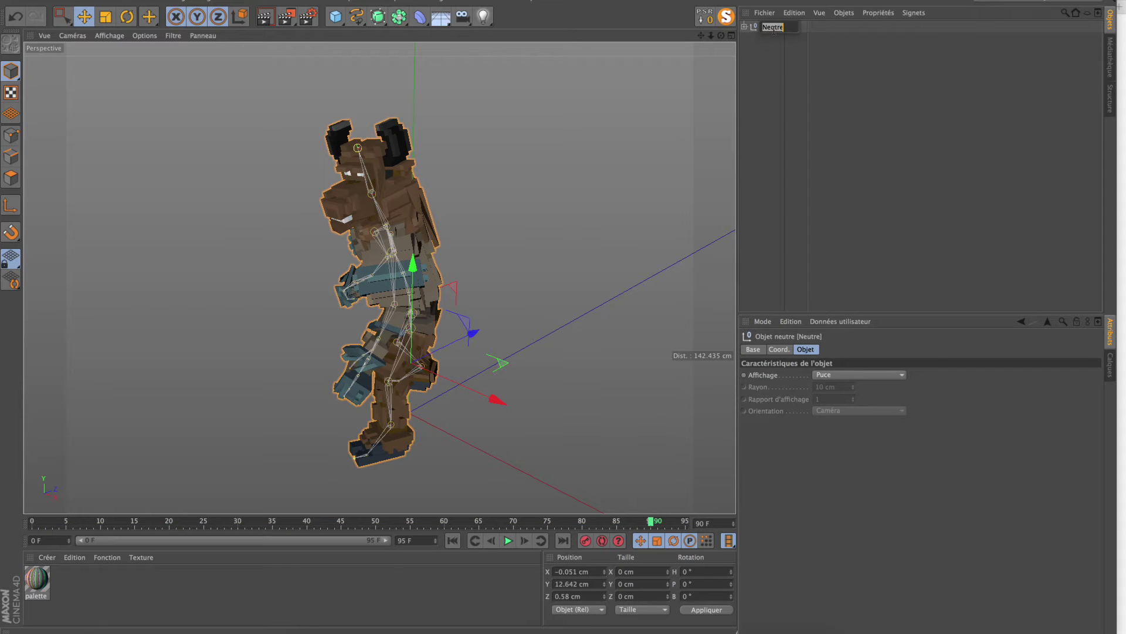
pyautogui.press('Return')
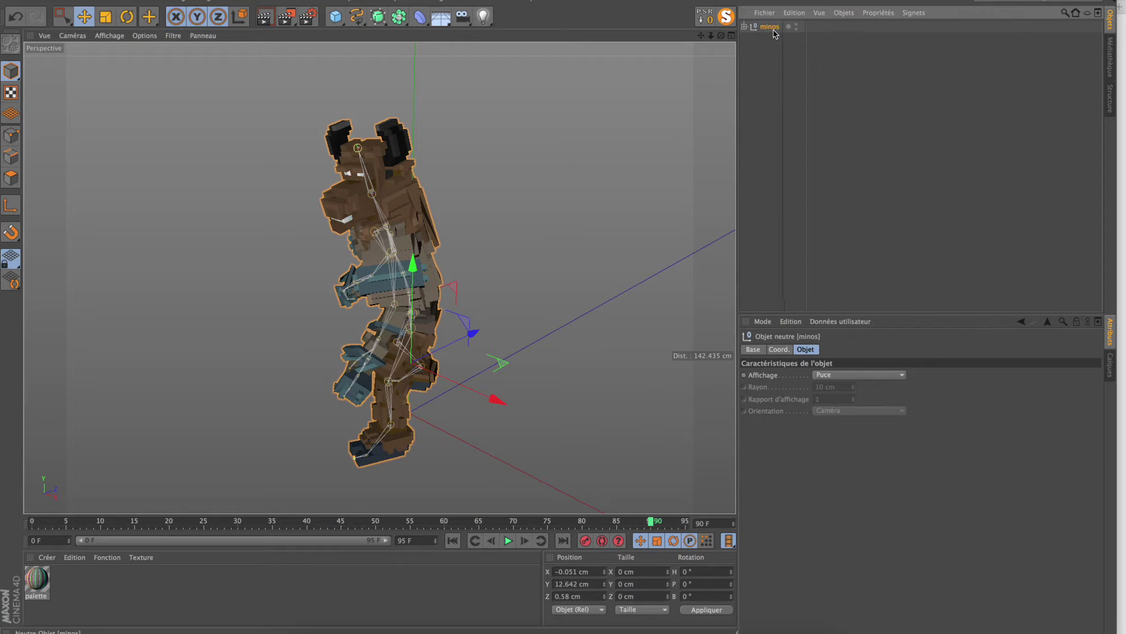
# Step: In the anim-skelly.fbx scene, return to frame 0 and group Objet and mixamorig:Hips under a null named skelly
pyautogui.click(563, 2)
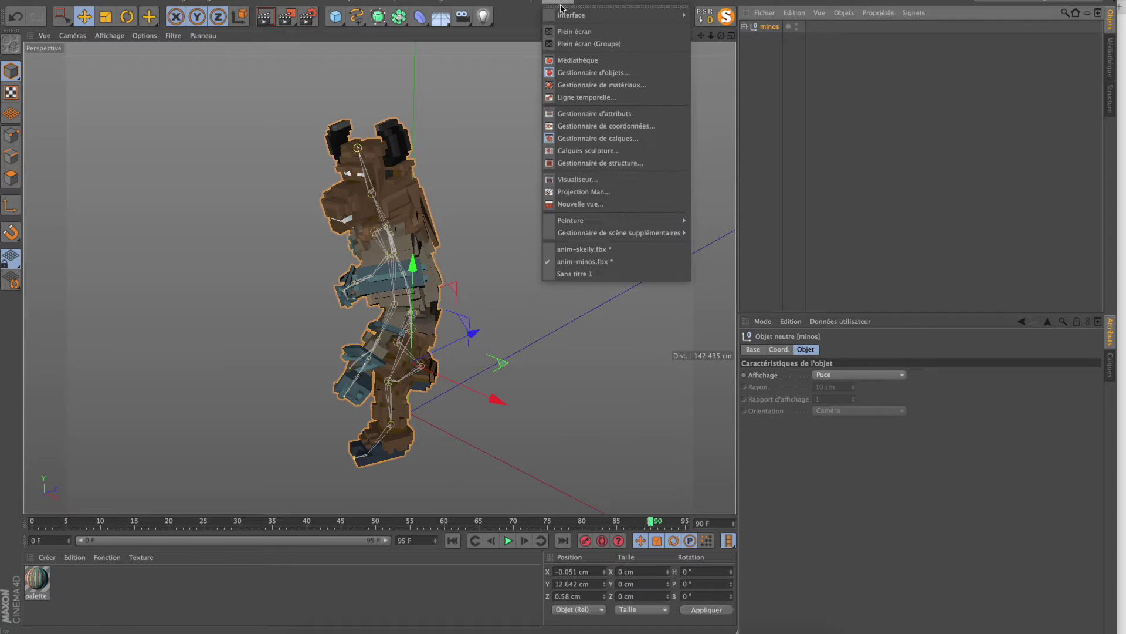
pyautogui.click(587, 249)
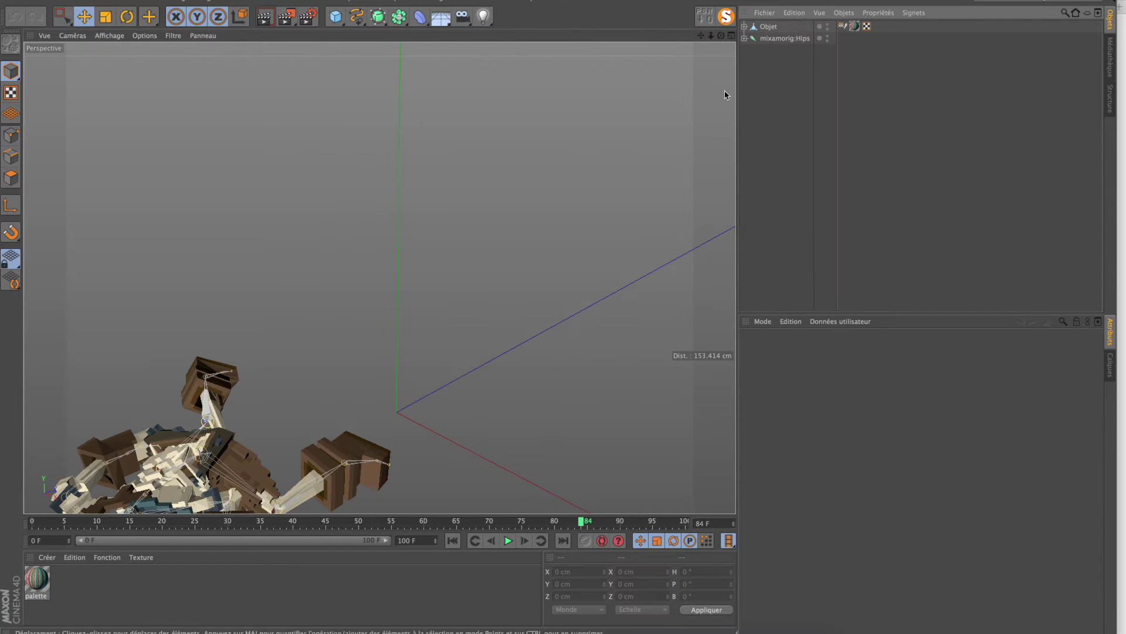
pyautogui.click(768, 27)
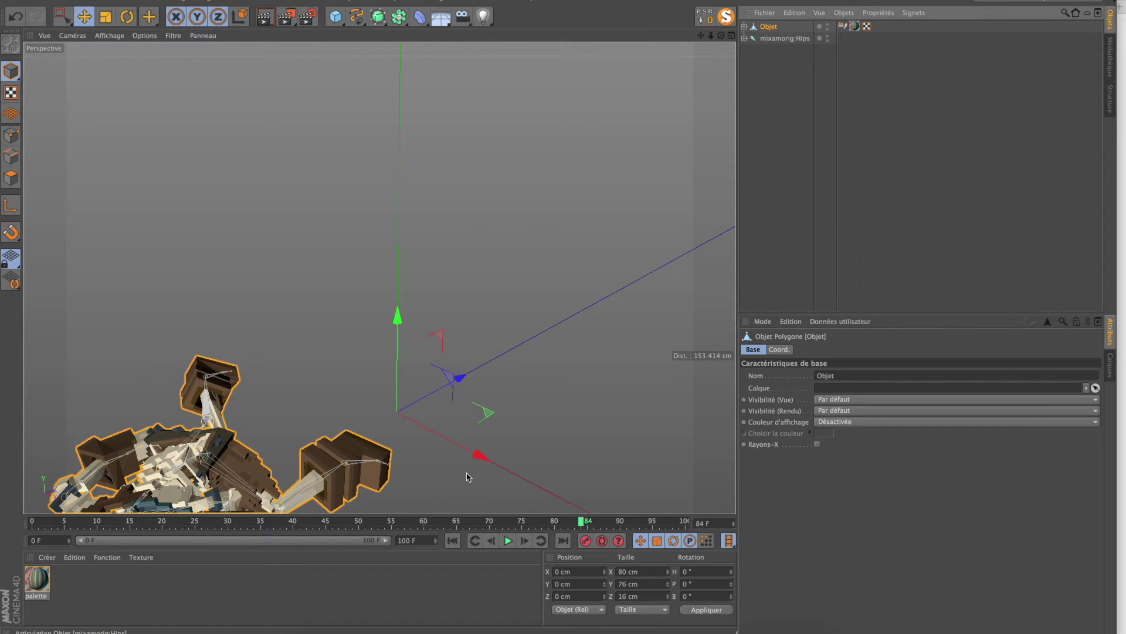
pyautogui.click(450, 542)
pyautogui.keyDown('shift'); pyautogui.click(771, 39); pyautogui.keyUp('shift')
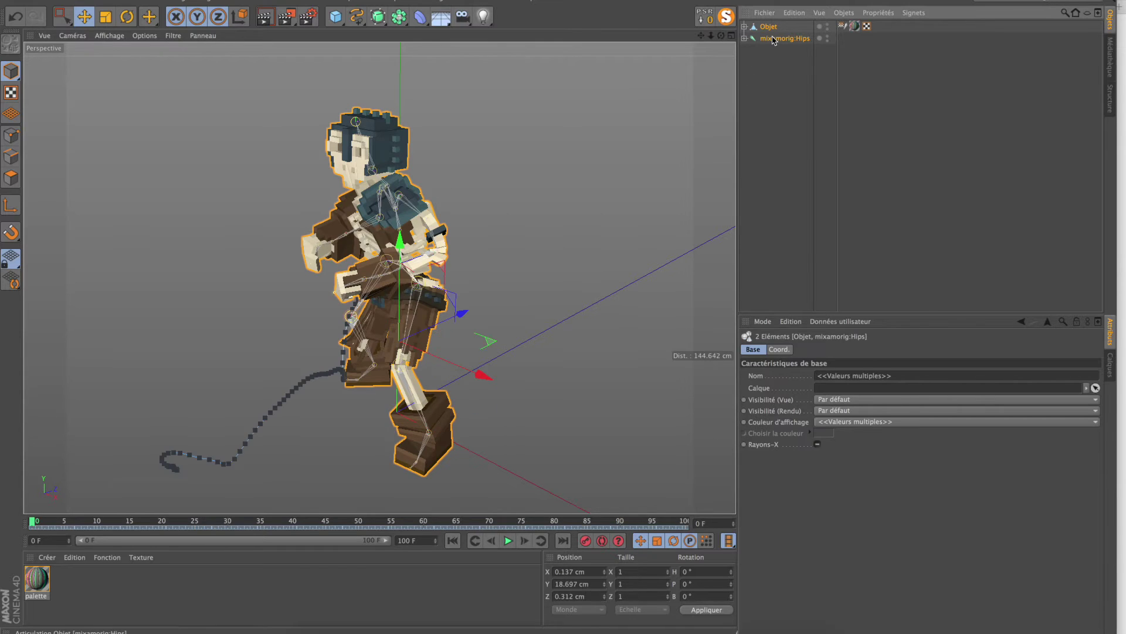
pyautogui.hotkey('alt', 'g')
pyautogui.doubleClick(770, 28)
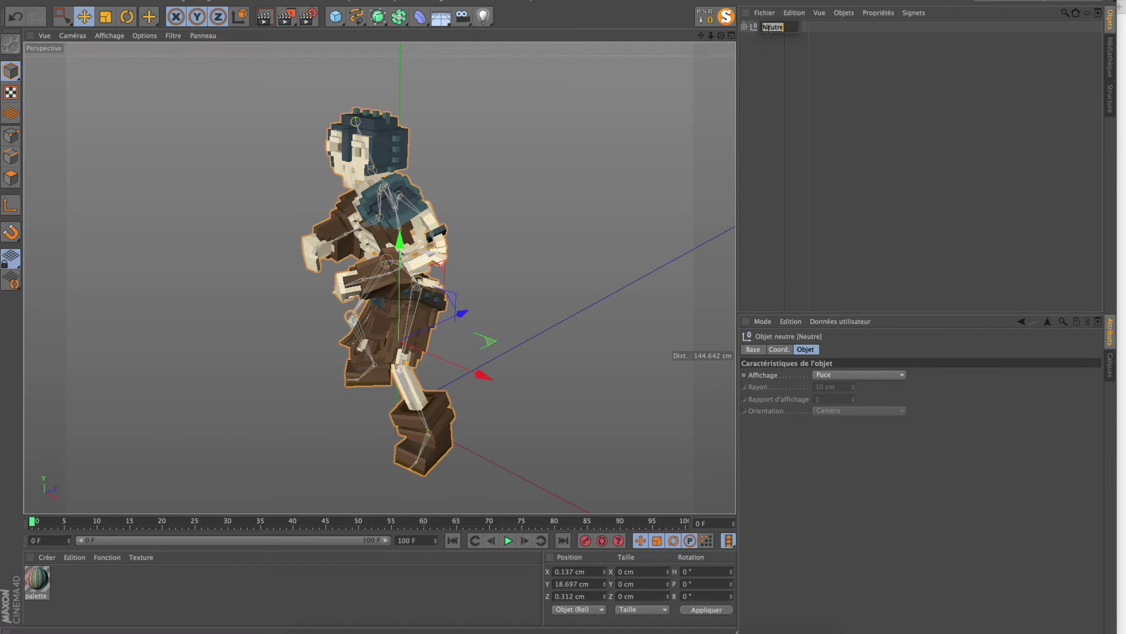
pyautogui.press('Return')
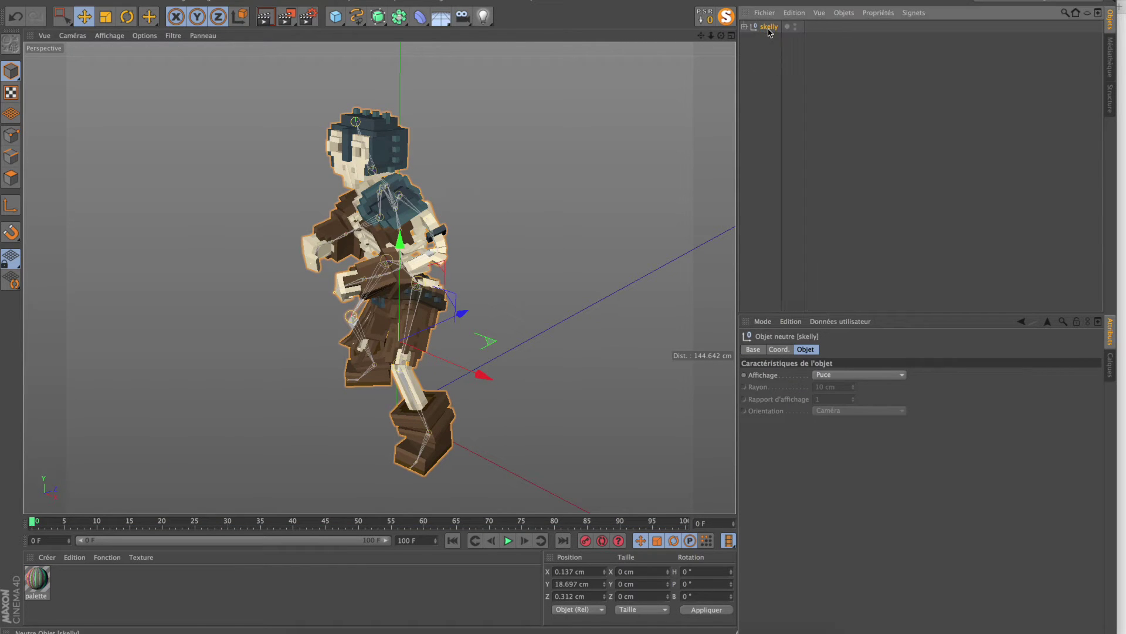
# Step: Copy the skelly group into the anim-minos.fbx scene and close anim-skelly.fbx without saving
pyautogui.press('super+w')
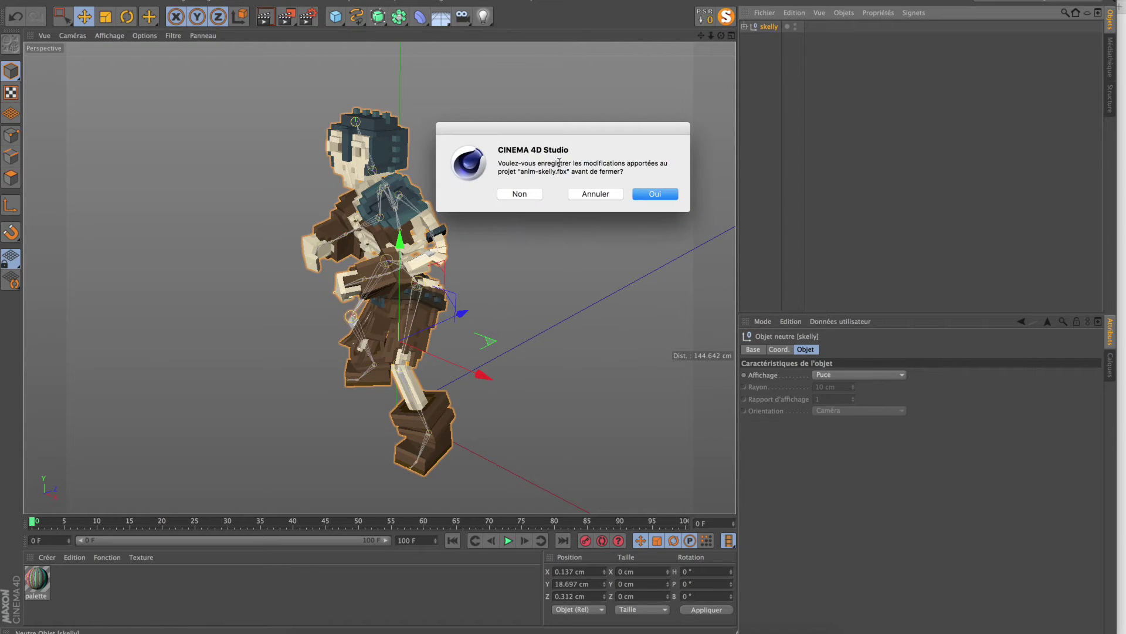
pyautogui.click(520, 195)
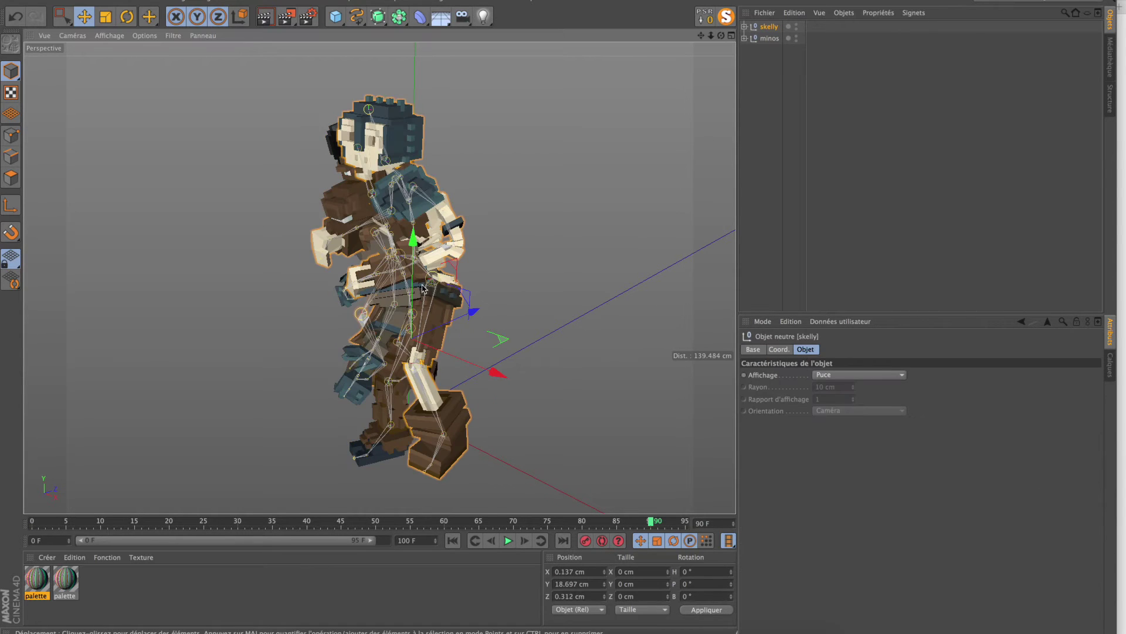
# Step: Move the skelly group away from the minotaur to about -78.8 cm on Z and rotate its heading to -180°
pyautogui.keyDown('alt'); pyautogui.moveTo(439, 322); pyautogui.dragTo(369, 324); pyautogui.keyUp('alt')
pyautogui.moveTo(370, 324)
pyautogui.keyDown('alt'); pyautogui.mouseDown(button='right')
pyautogui.moveTo(246, 347)
pyautogui.moveTo(375, 319)
pyautogui.mouseUp(button='right'); pyautogui.keyUp('alt')
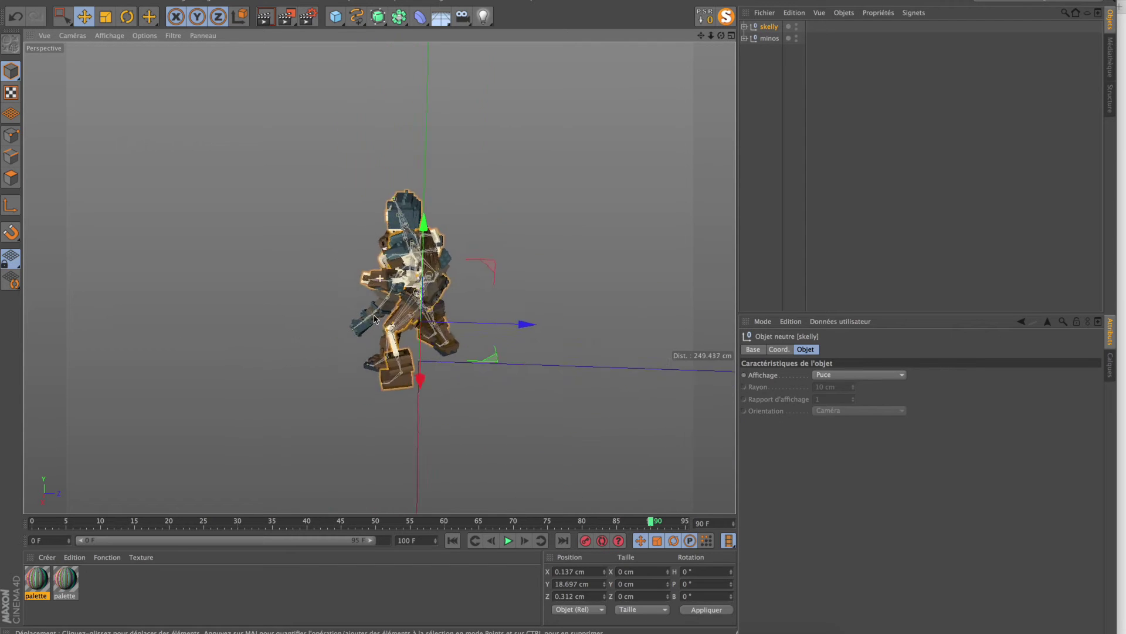
pyautogui.keyDown('alt'); pyautogui.moveTo(374, 319); pyautogui.dragTo(380, 276); pyautogui.keyUp('alt')
pyautogui.moveTo(641, 314); pyautogui.dragTo(330, 237)
pyautogui.click(126, 16)
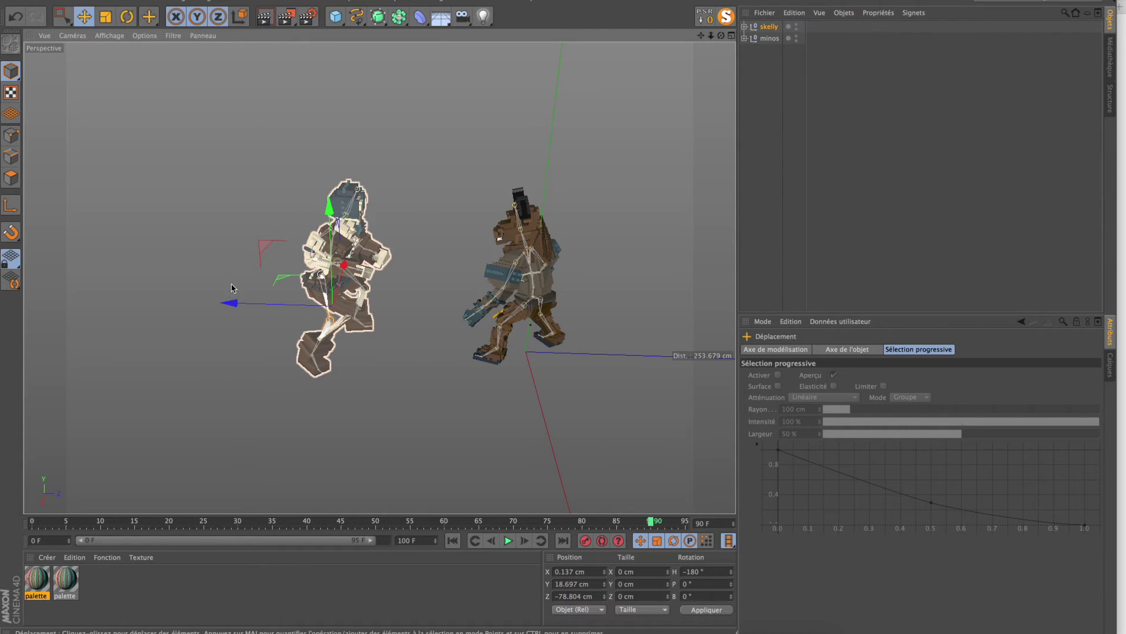
# Step: Play both characters' animations together to check their placement and timing
pyautogui.keyDown('alt'); pyautogui.moveTo(278, 318); pyautogui.dragTo(176, 328); pyautogui.keyUp('alt')
pyautogui.click(508, 543)
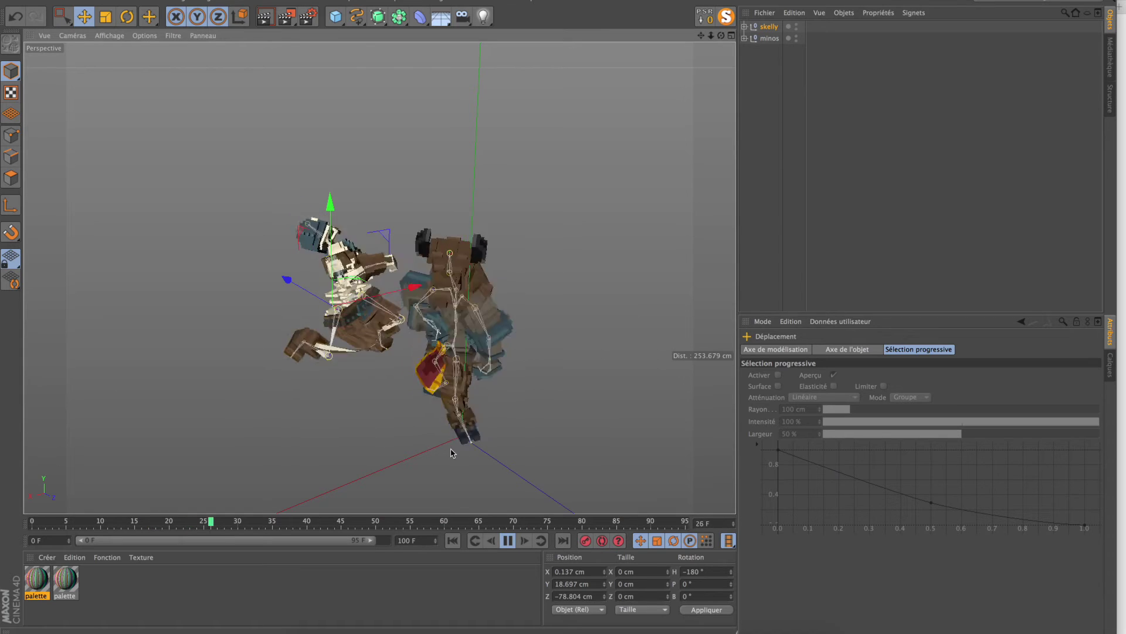
pyautogui.click(508, 541)
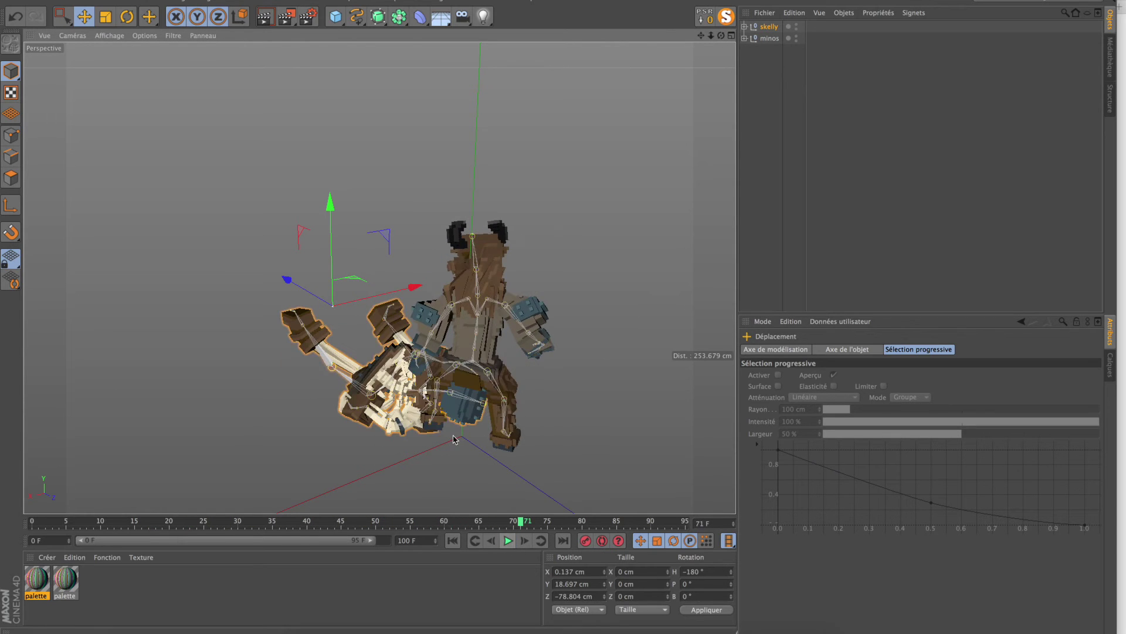
# Step: Rotate the skelly group's heading to about -205°, replay the scene from the start and set the playhead at frame 34
pyautogui.click(127, 20)
pyautogui.moveTo(354, 334); pyautogui.dragTo(380, 388)
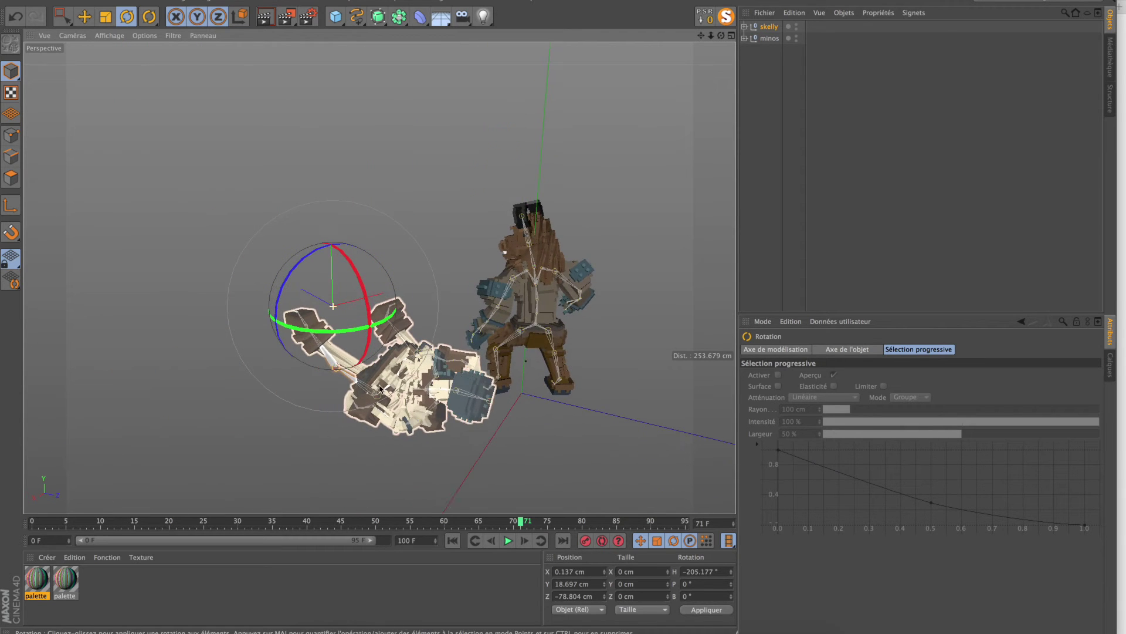
pyautogui.click(454, 541)
pyautogui.click(508, 541)
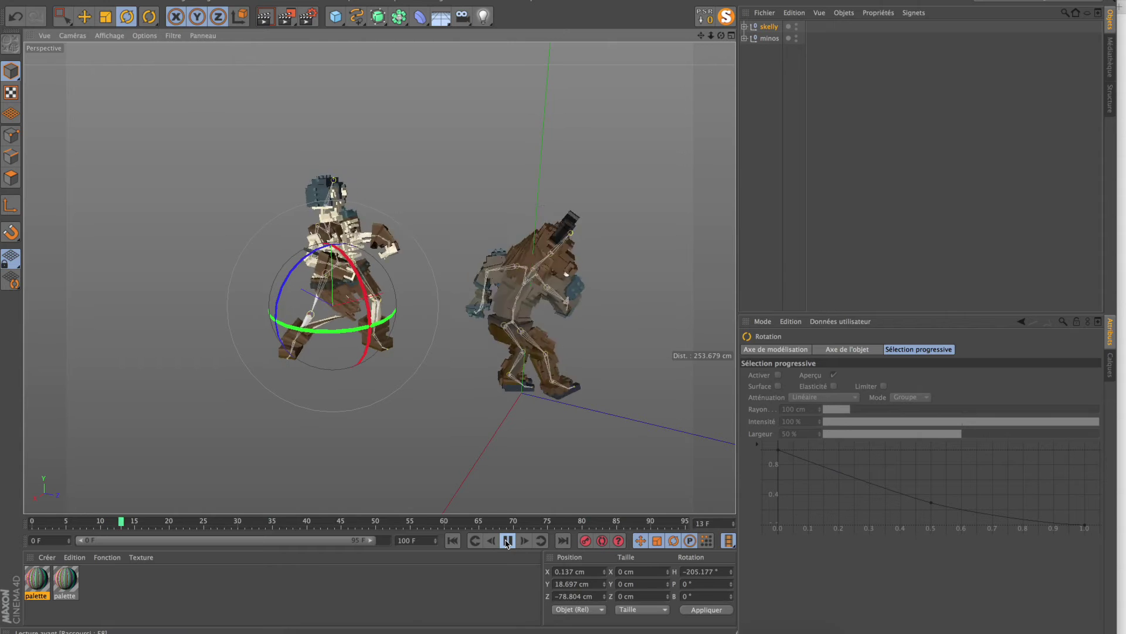
pyautogui.moveTo(322, 522); pyautogui.dragTo(268, 532)
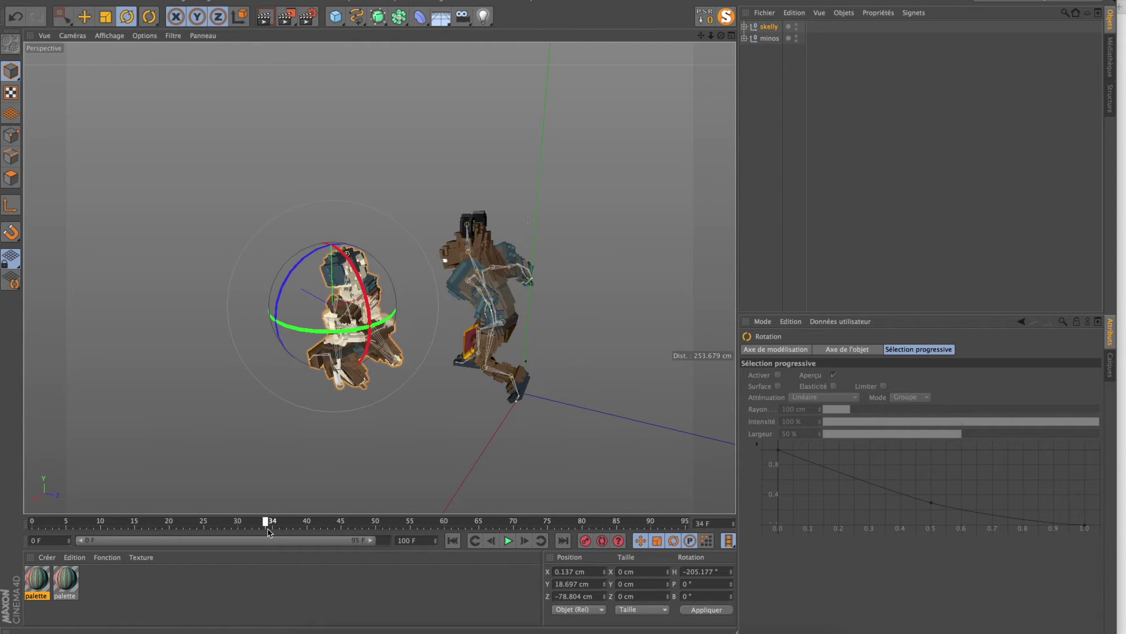
# Step: Select the skelly group with all its sub-objects and extend the timeline and its preview range to 160 frames
pyautogui.click(744, 27)
pyautogui.rightClick(765, 27)
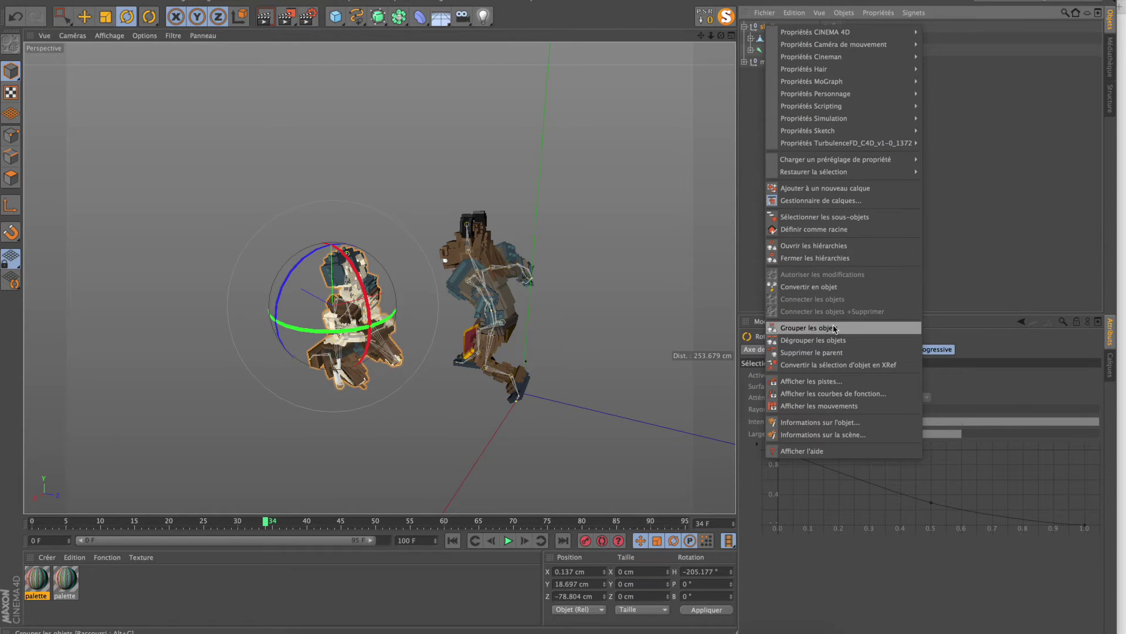
pyautogui.click(838, 218)
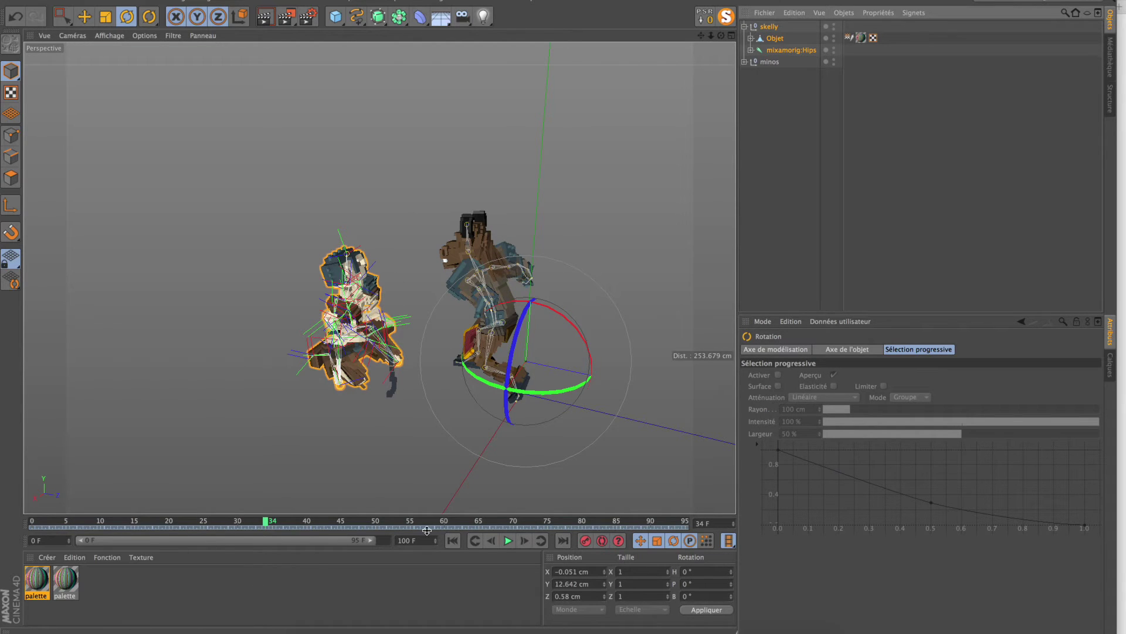
pyautogui.moveTo(373, 541); pyautogui.dragTo(393, 541)
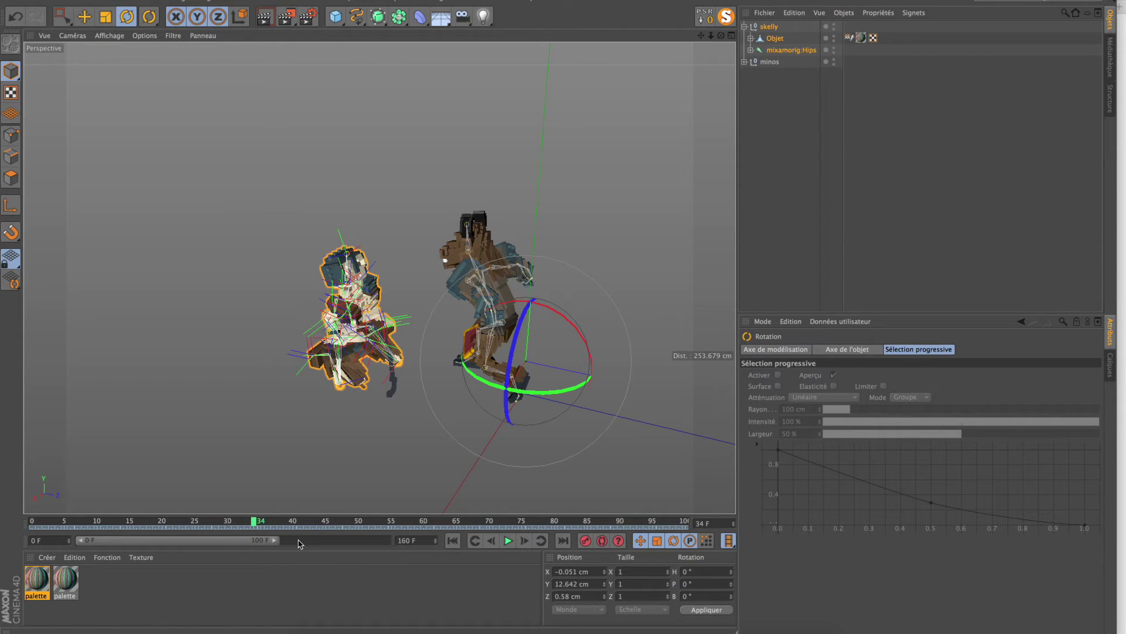
pyautogui.moveTo(276, 541); pyautogui.dragTo(438, 548)
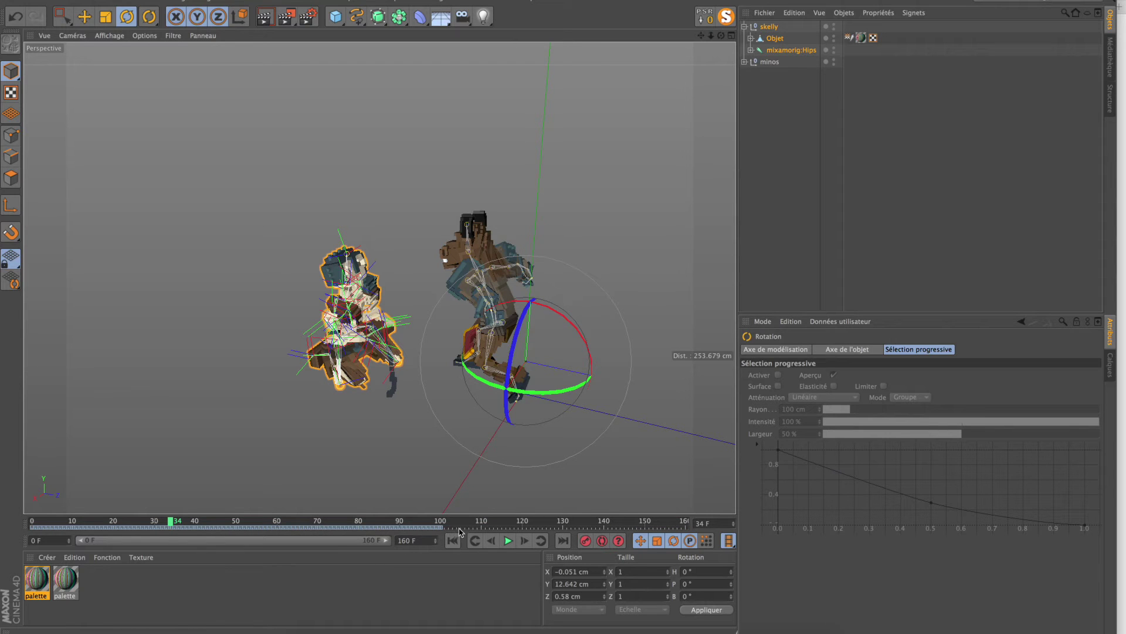
# Step: Shift all of the skeleton's animation keys about 35 frames later and scrub back to frame 0
pyautogui.click(28, 532)
pyautogui.moveTo(34, 528); pyautogui.dragTo(180, 541)
pyautogui.moveTo(113, 523); pyautogui.dragTo(25, 532)
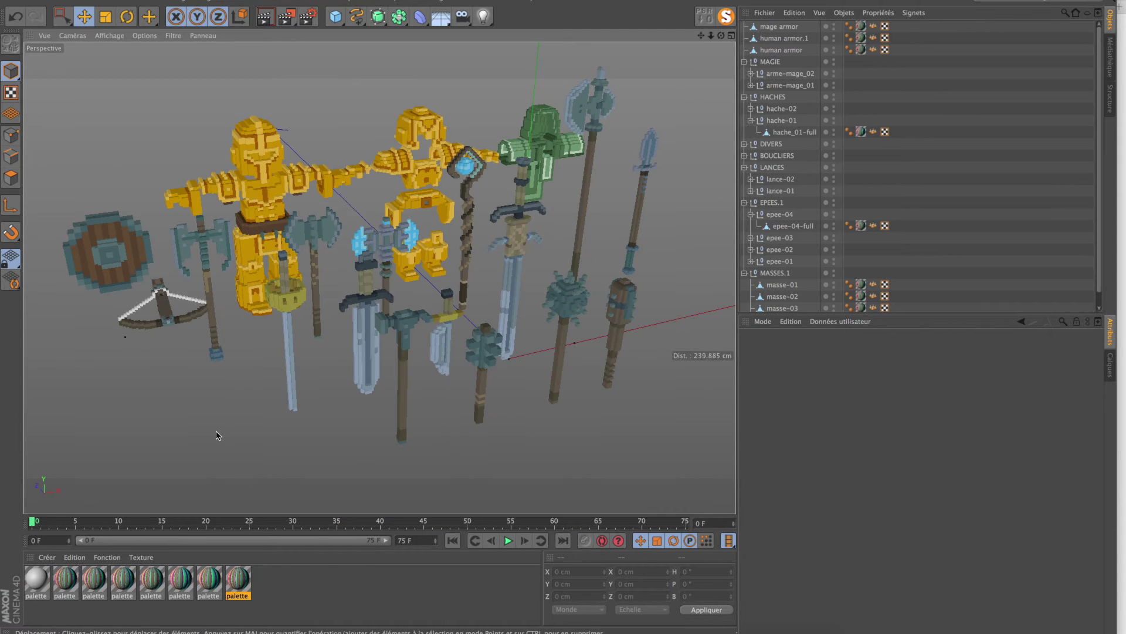
# Step: Copy the hache_01-full axe, epee-04-full sword and bouclier-01 shield from the weapons scene and return to the characters' scene
pyautogui.moveTo(225, 433)
pyautogui.keyDown('alt'); pyautogui.mouseDown()
pyautogui.moveTo(240, 431)
pyautogui.moveTo(213, 433)
pyautogui.mouseUp(); pyautogui.keyUp('alt')
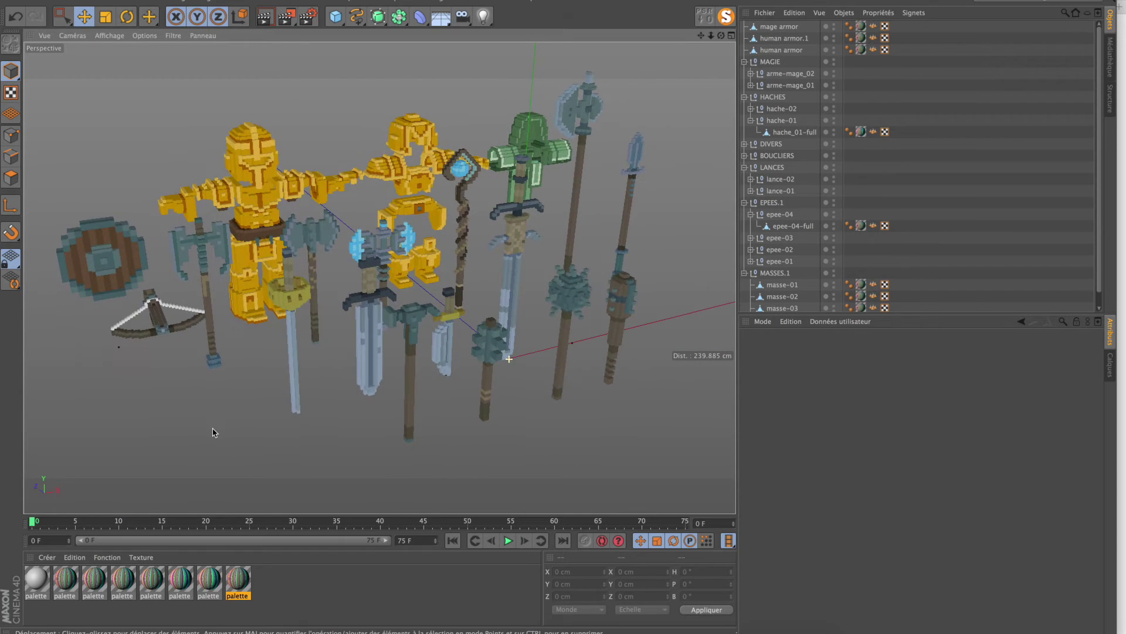
pyautogui.click(512, 258)
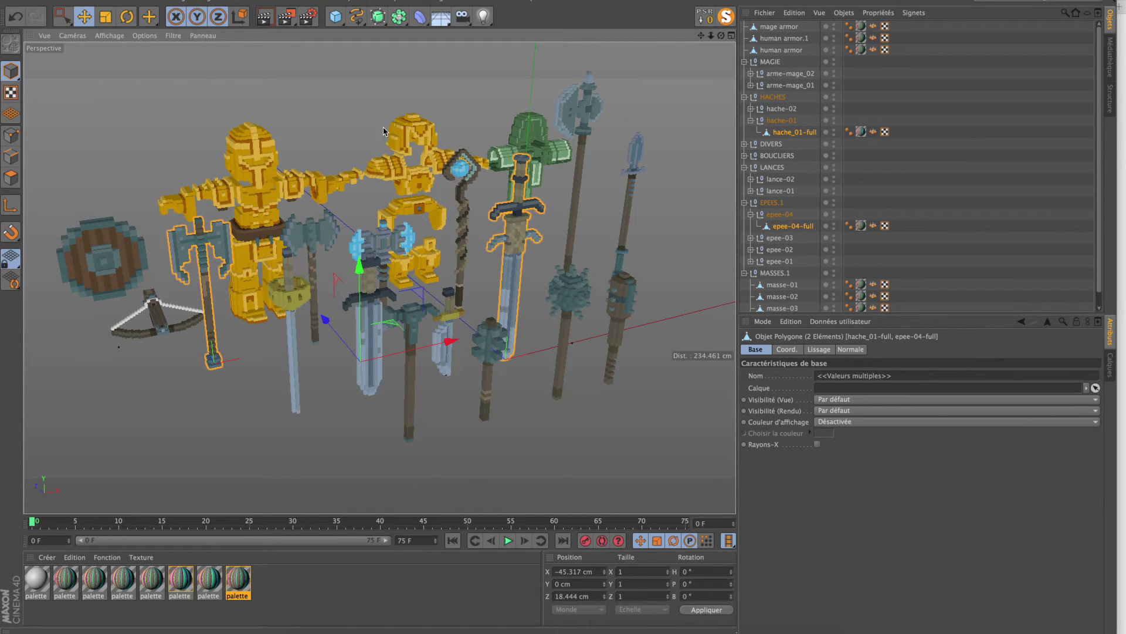
pyautogui.keyDown('shift'); pyautogui.click(96, 228); pyautogui.keyUp('shift')
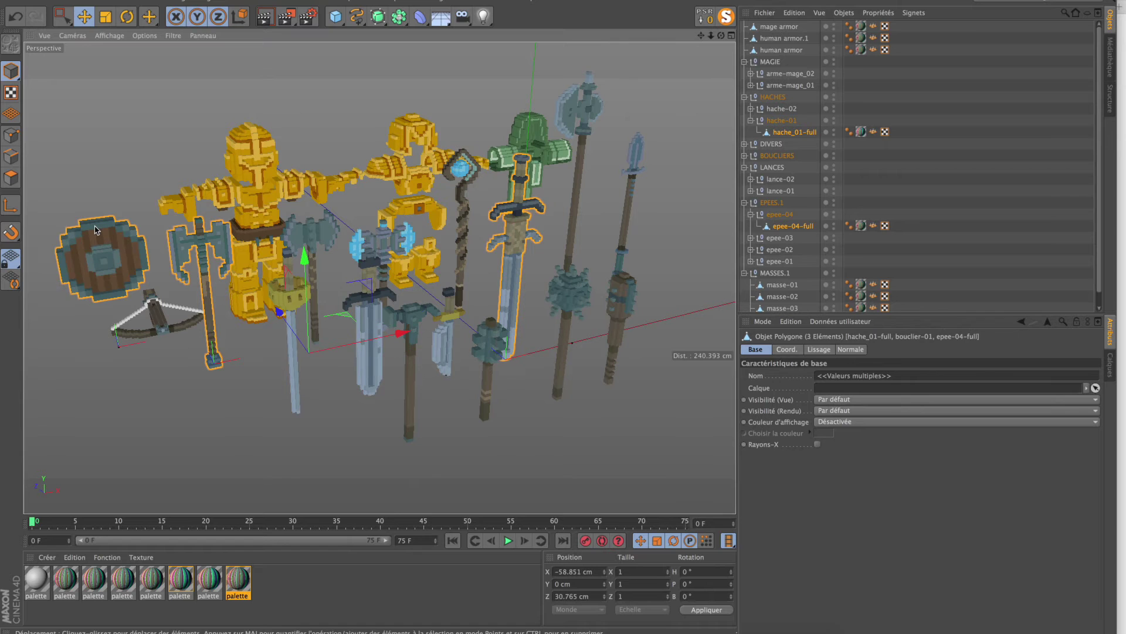
pyautogui.click(545, 7)
pyautogui.click(574, 265)
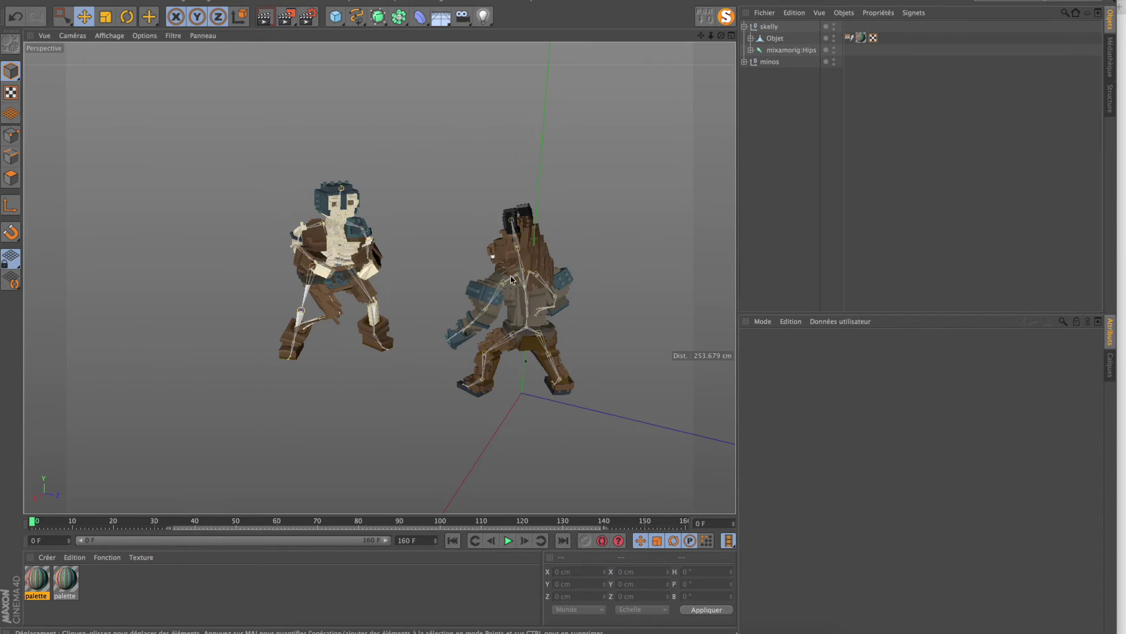
# Step: Paste the hache_01-full axe, epee-04-full sword and bouclier-01 shield into the scene and move them together toward the two characters
pyautogui.click(613, 215)
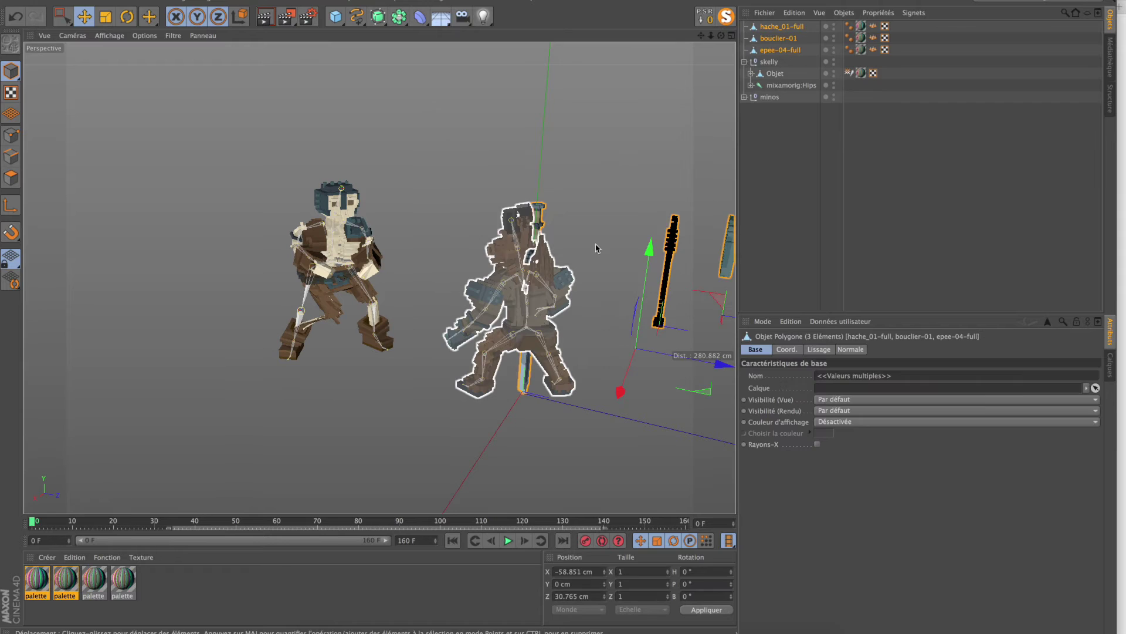
pyautogui.moveTo(710, 392); pyautogui.dragTo(395, 365)
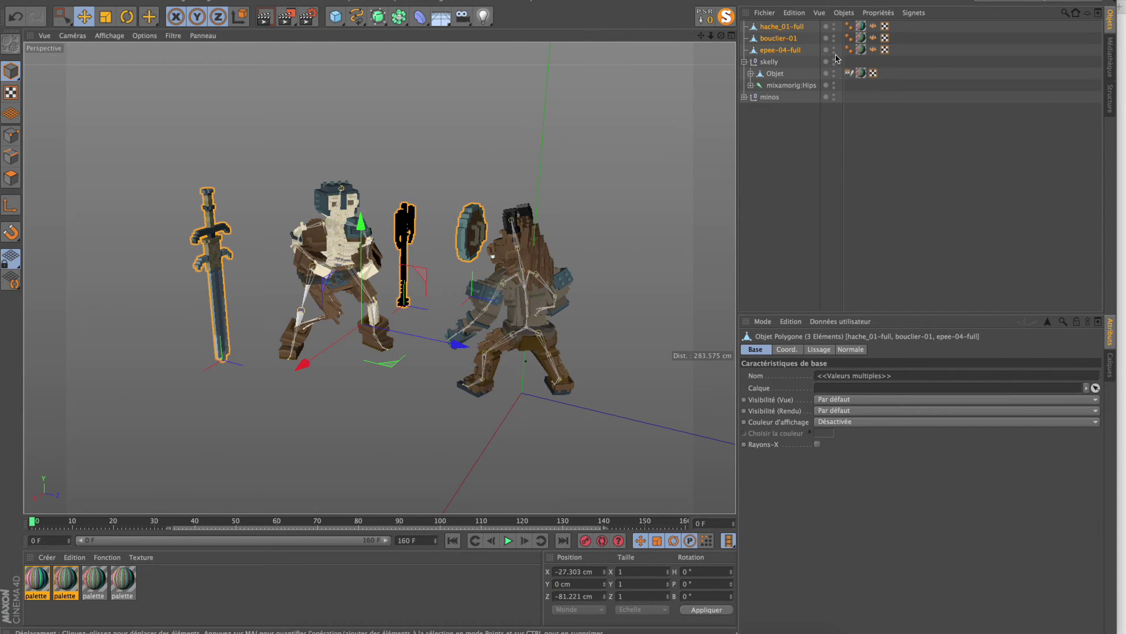
# Step: Select the pasted palette materials to load the axe's colour texture
pyautogui.click(78, 610)
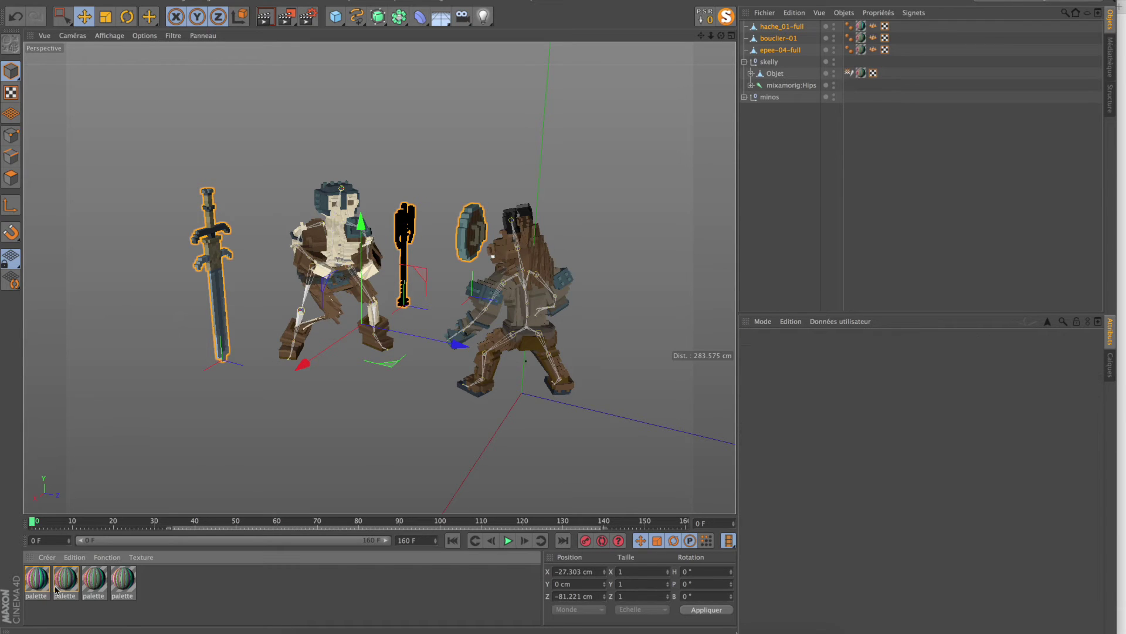
pyautogui.click(45, 582)
pyautogui.click(71, 580)
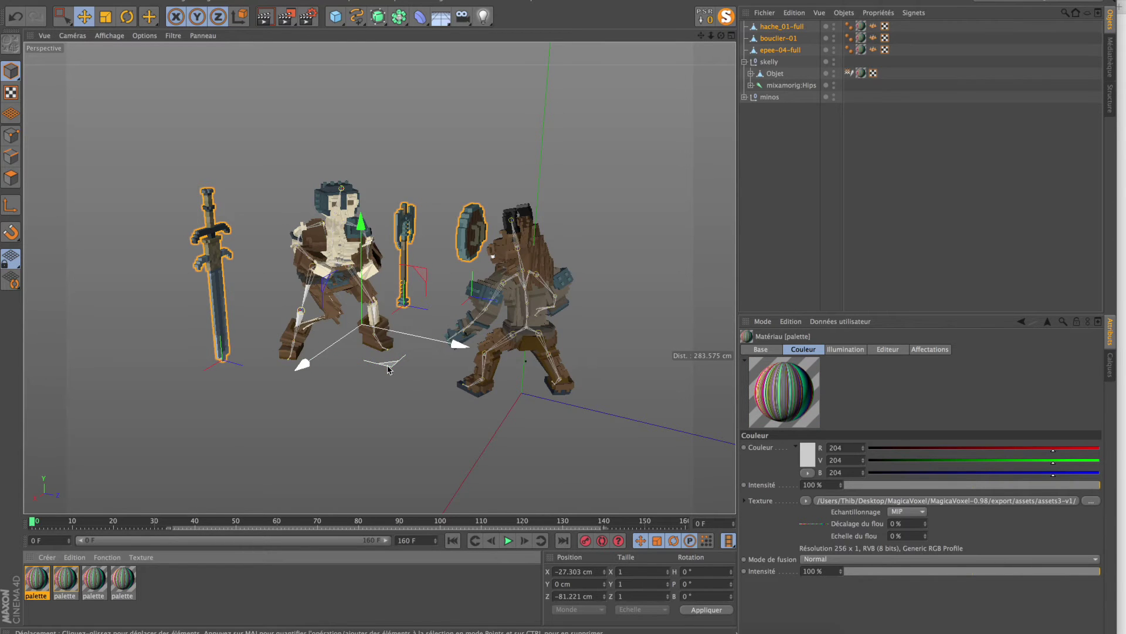
# Step: Move the three weapons together to about X -16 cm and Z -61 cm, then deselect them and keep the playhead at frame 0
pyautogui.moveTo(388, 371); pyautogui.dragTo(409, 405)
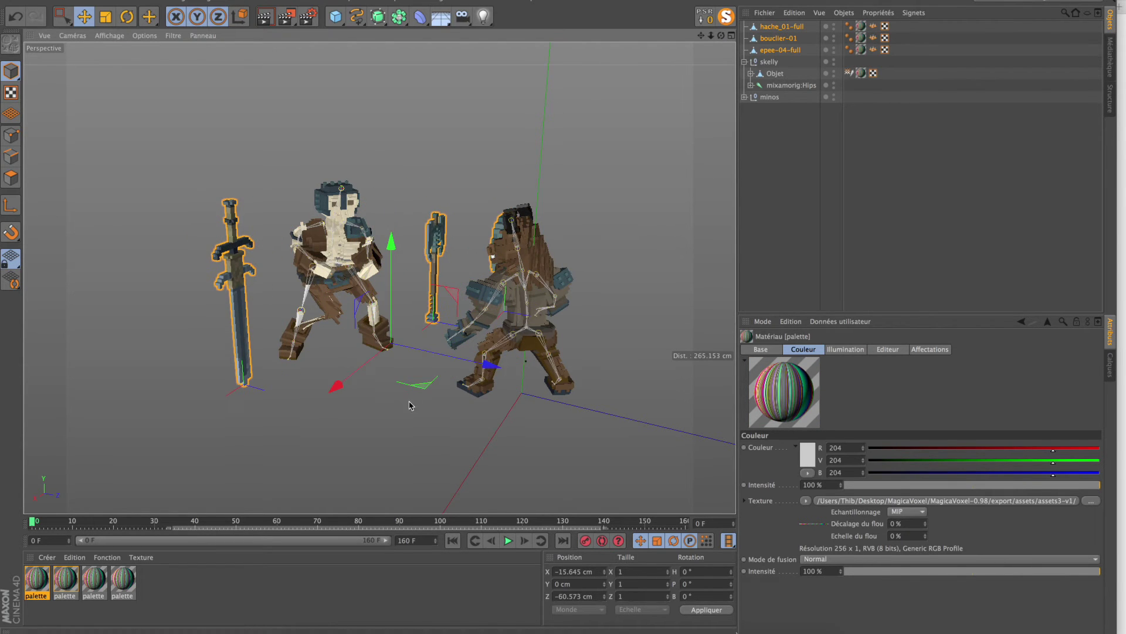
pyautogui.click(421, 351)
pyautogui.keyDown('alt'); pyautogui.moveTo(421, 351); pyautogui.dragTo(380, 325); pyautogui.keyUp('alt')
pyautogui.moveTo(56, 523); pyautogui.dragTo(33, 537)
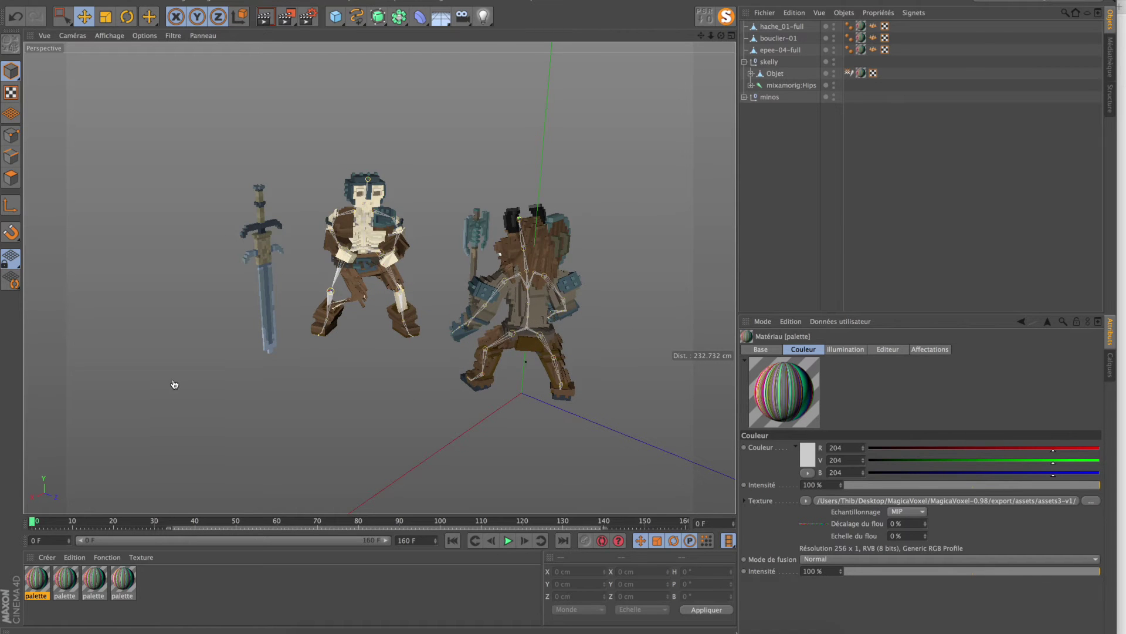
# Step: Expand skelly's joint hierarchy from the hips through the spine and right arm, and select the mixamorig:RightHandIndex1 joint
pyautogui.click(256, 268)
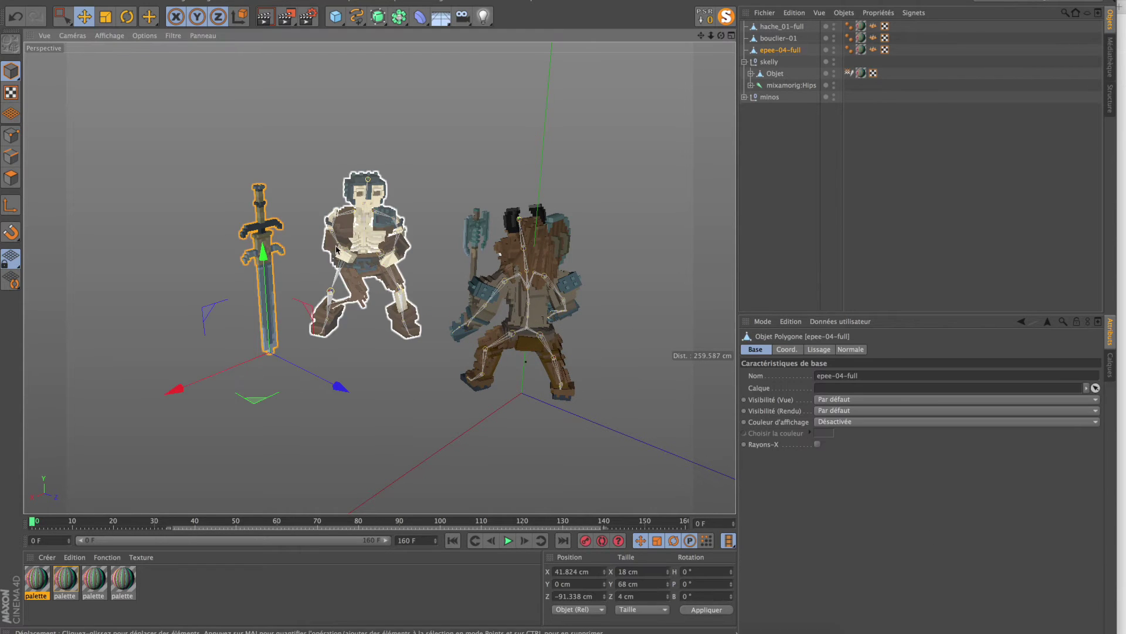
pyautogui.click(352, 254)
pyautogui.click(750, 85)
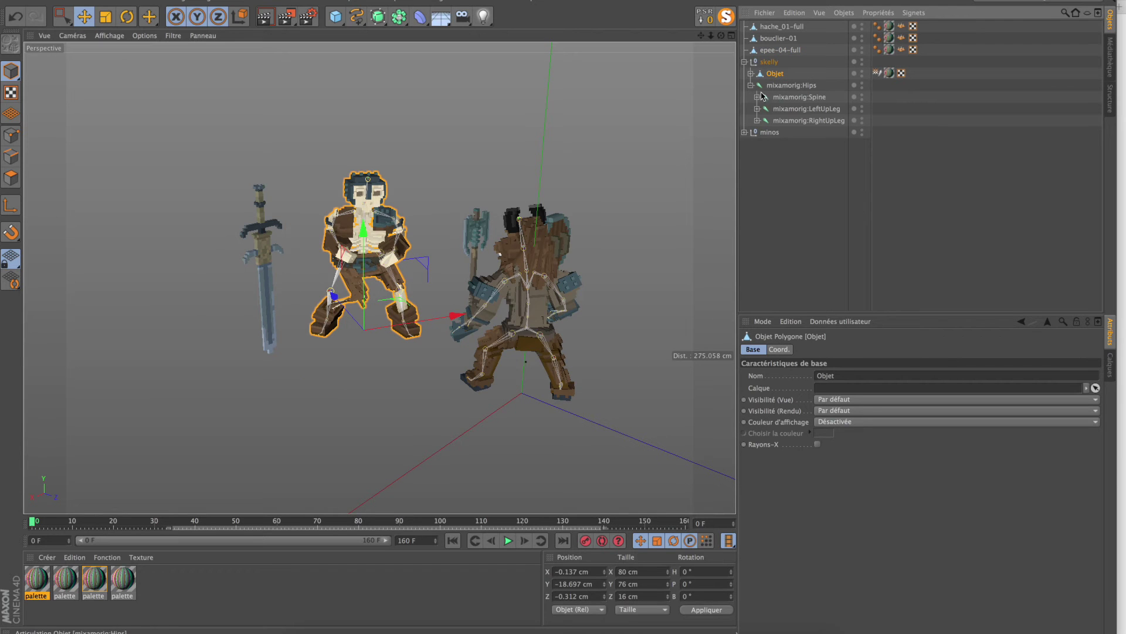
pyautogui.click(757, 98)
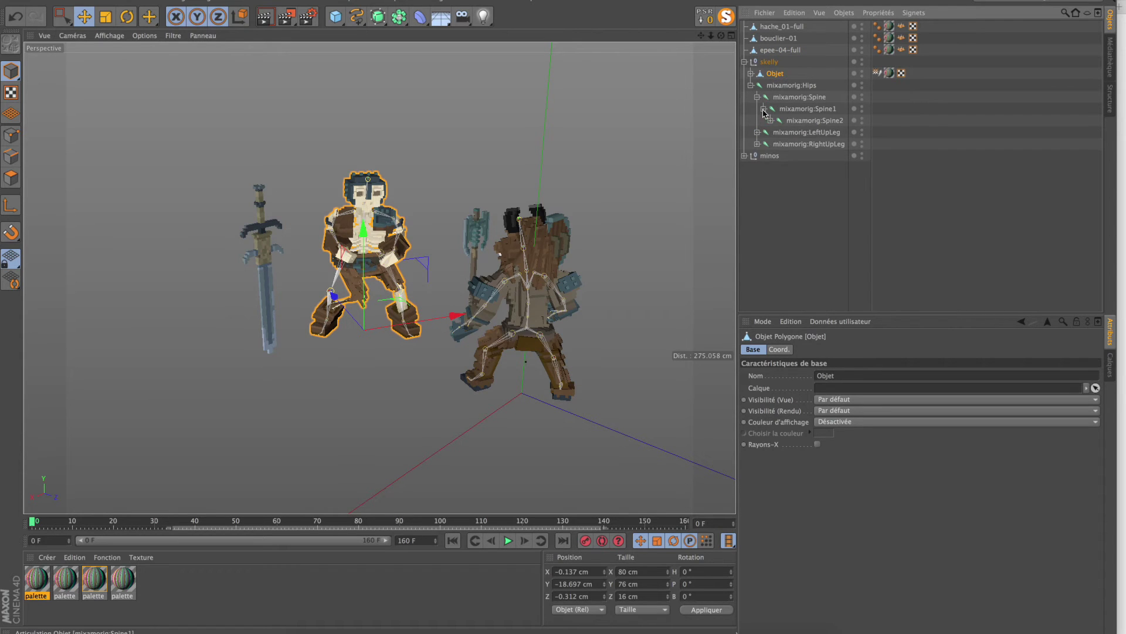
pyautogui.click(771, 121)
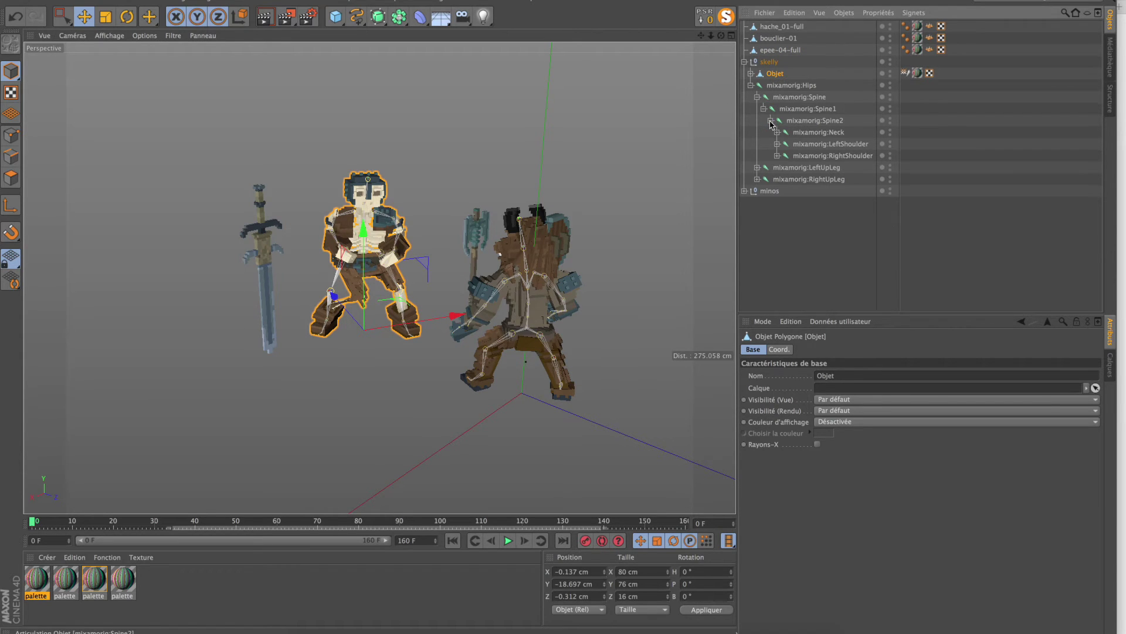
pyautogui.click(796, 146)
pyautogui.click(801, 156)
pyautogui.click(777, 156)
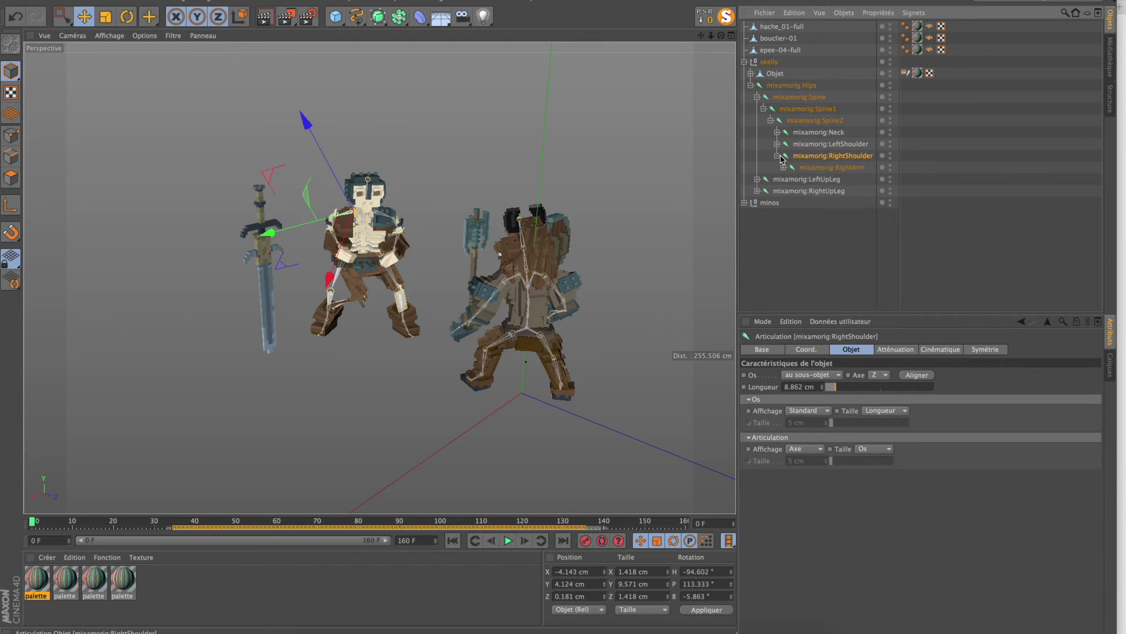
pyautogui.click(784, 167)
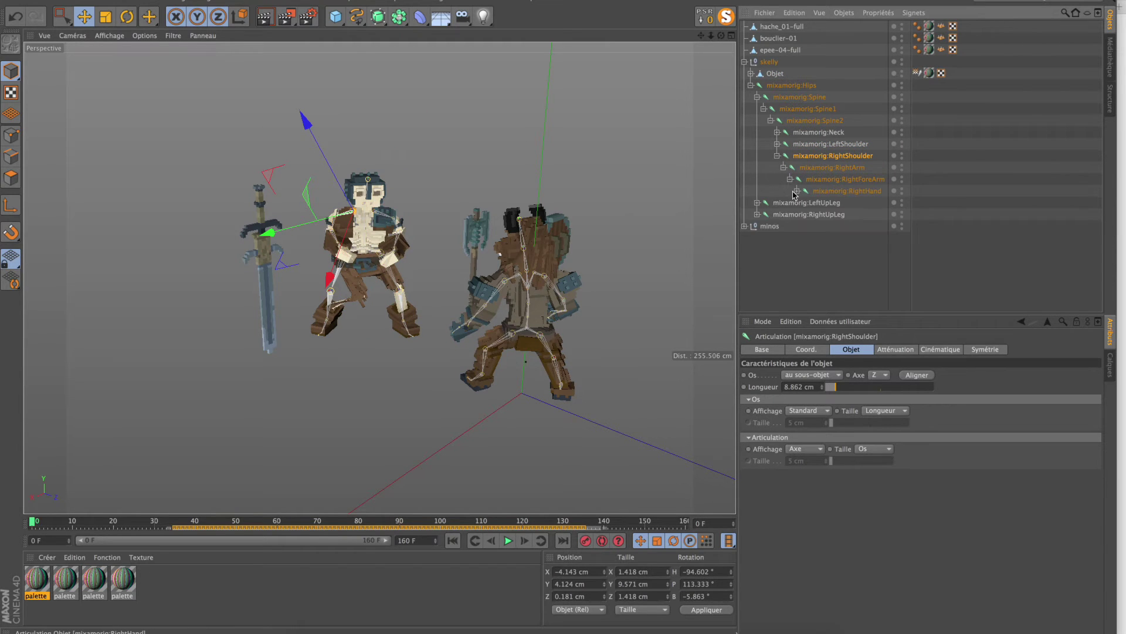
pyautogui.click(798, 192)
pyautogui.click(820, 203)
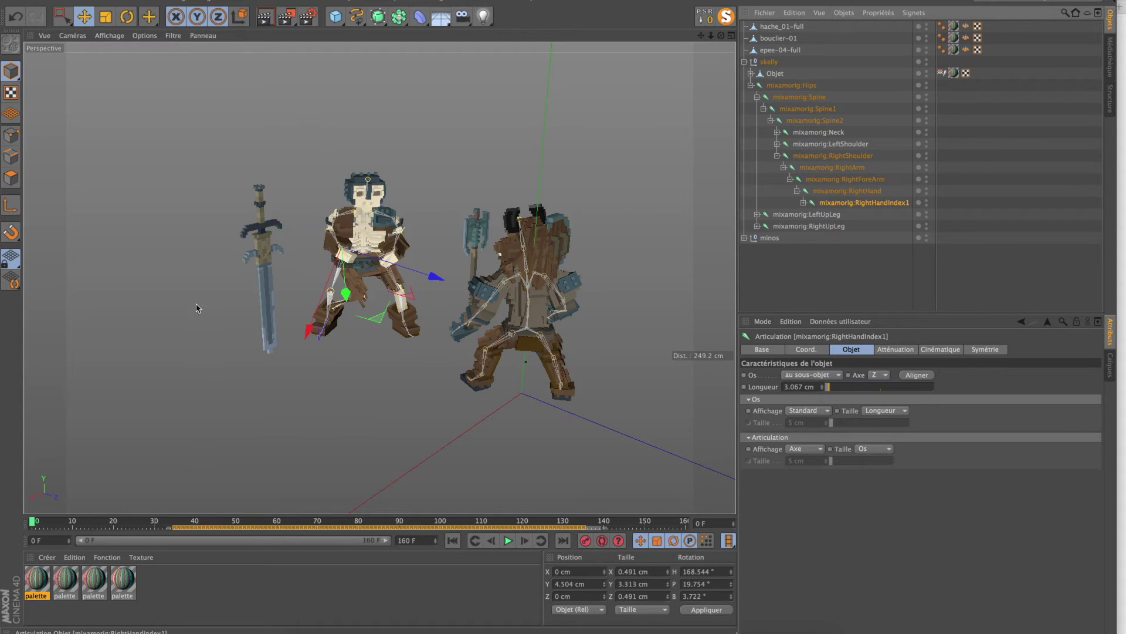
# Step: Parent the epee-04-full sword to skelly's mixamorig:RightHandIndex1 joint and reset the sword's PSR
pyautogui.moveTo(776, 51); pyautogui.dragTo(830, 156)
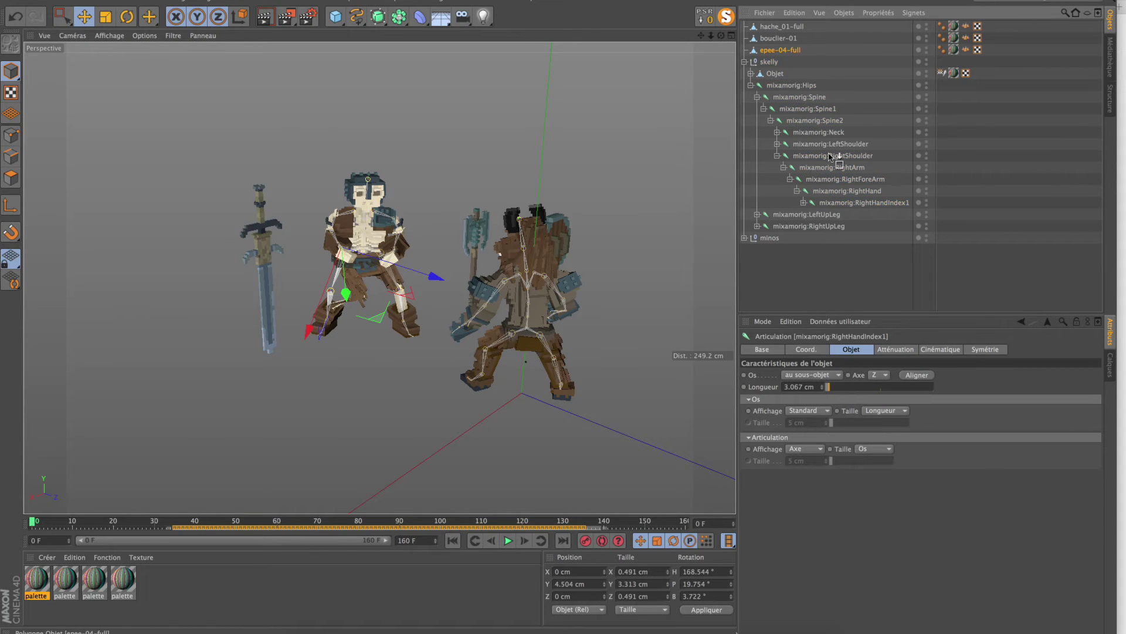
pyautogui.moveTo(839, 206); pyautogui.dragTo(839, 205)
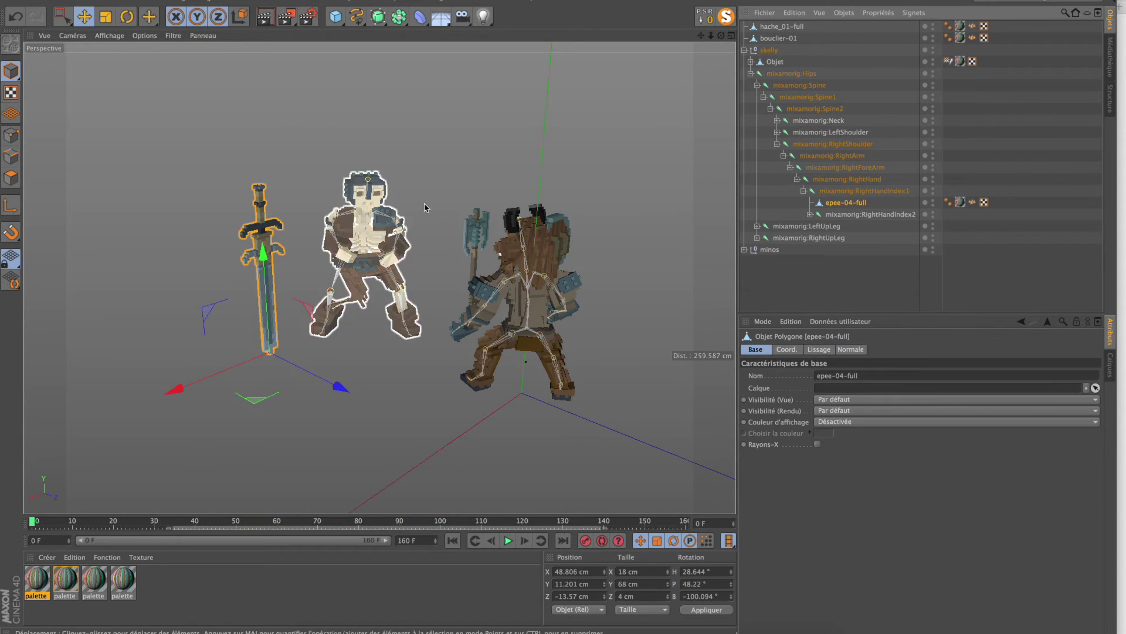
pyautogui.click(706, 19)
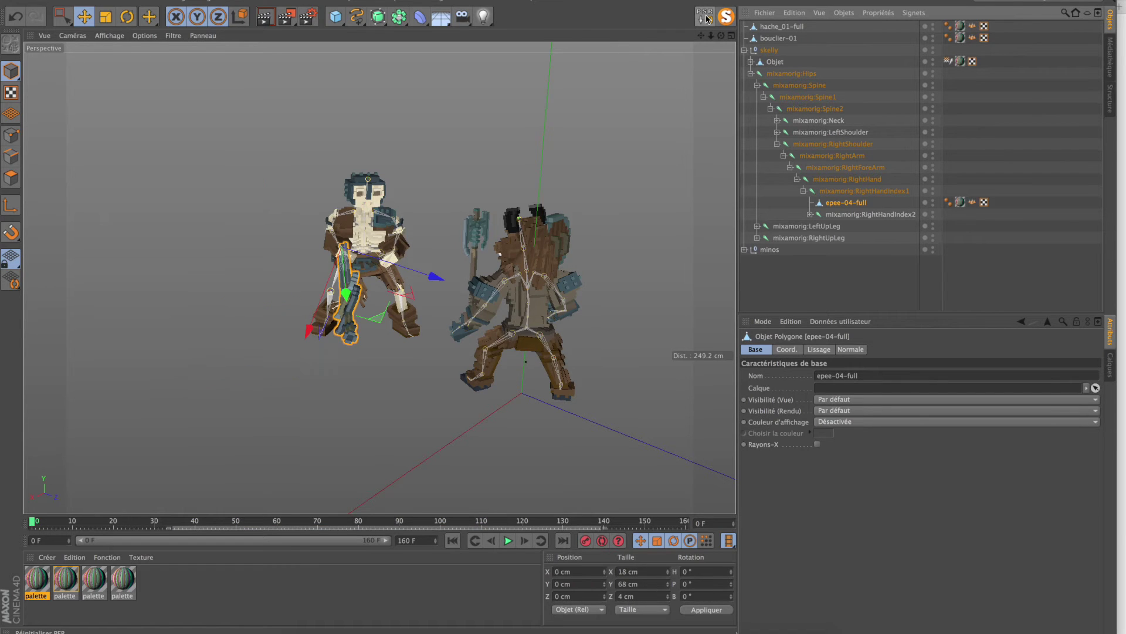
# Step: Rotate the sword to a bank of about 107° and move it to about X -55 cm, Y 17 cm so it points upward
pyautogui.keyDown('alt'); pyautogui.moveTo(338, 268); pyautogui.dragTo(405, 264); pyautogui.keyUp('alt')
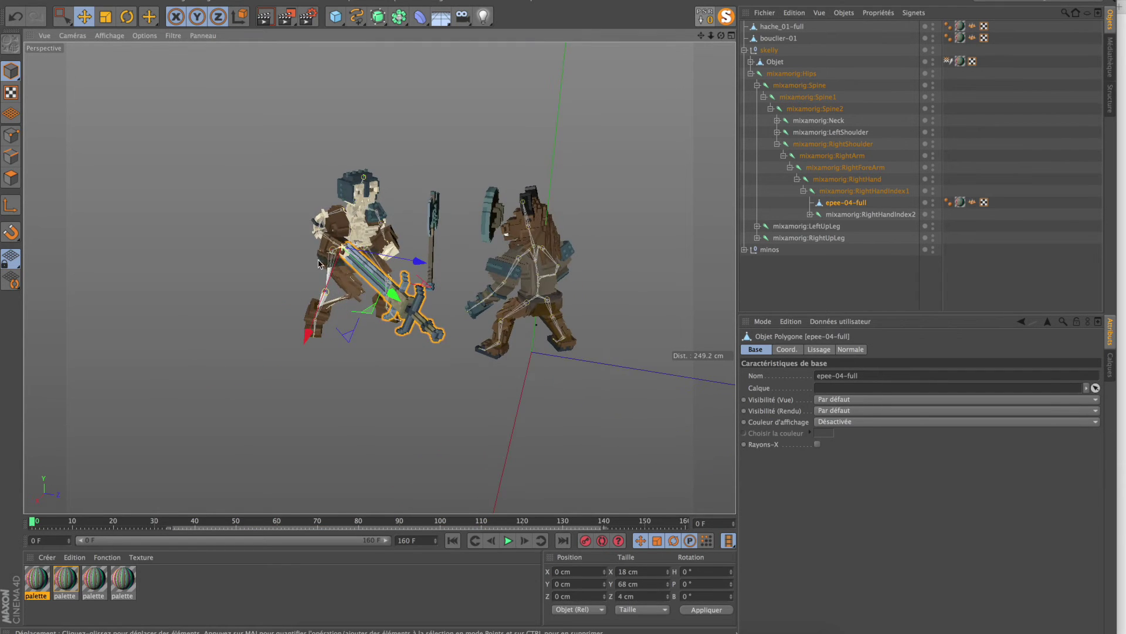
pyautogui.keyDown('alt'); pyautogui.moveTo(391, 253); pyautogui.dragTo(440, 251, button='right'); pyautogui.keyUp('alt')
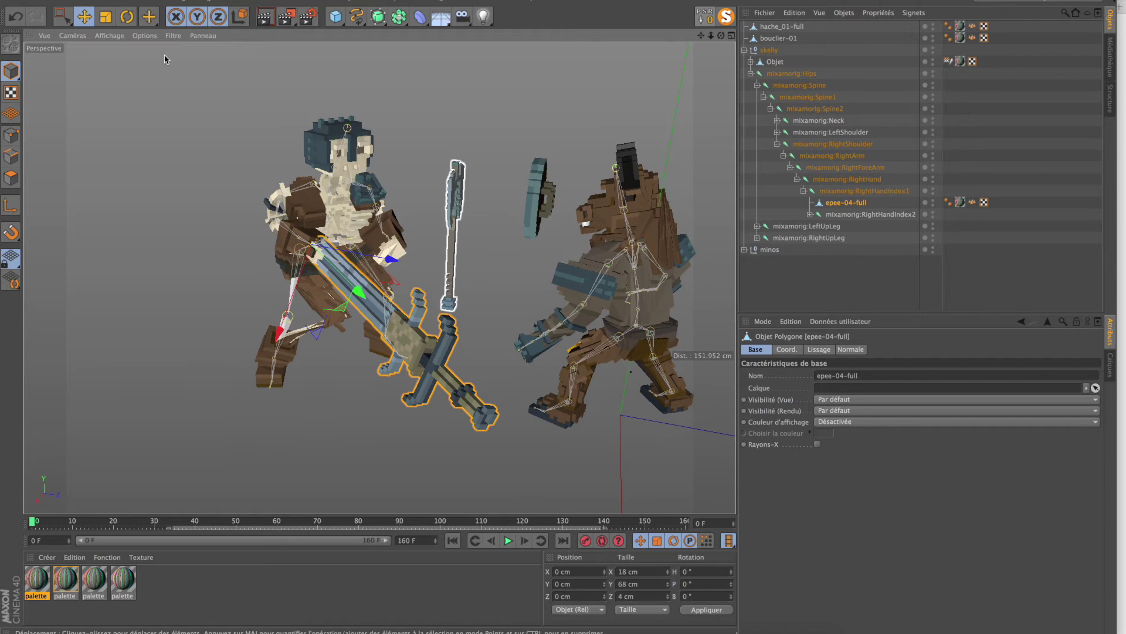
pyautogui.press('r')
pyautogui.moveTo(343, 263); pyautogui.dragTo(361, 153)
pyautogui.press('e')
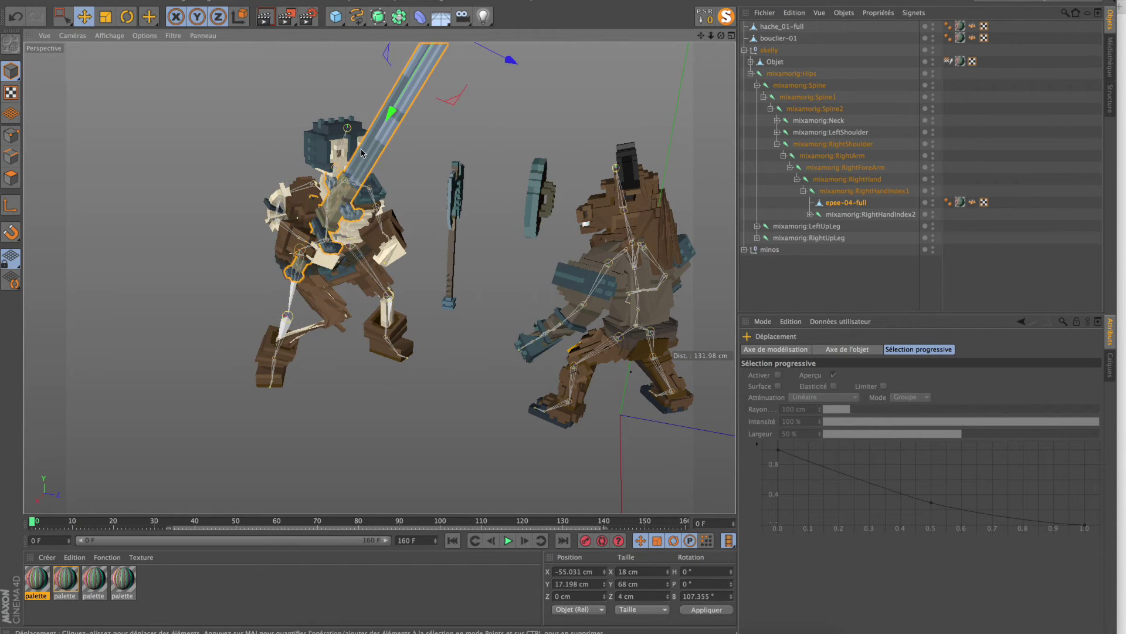
# Step: Shift the sword's axis toward its grip, scale the sword down and fit the grip into the skeleton's right hand
pyautogui.keyDown('alt'); pyautogui.moveTo(173, 106); pyautogui.dragTo(162, 176); pyautogui.keyUp('alt')
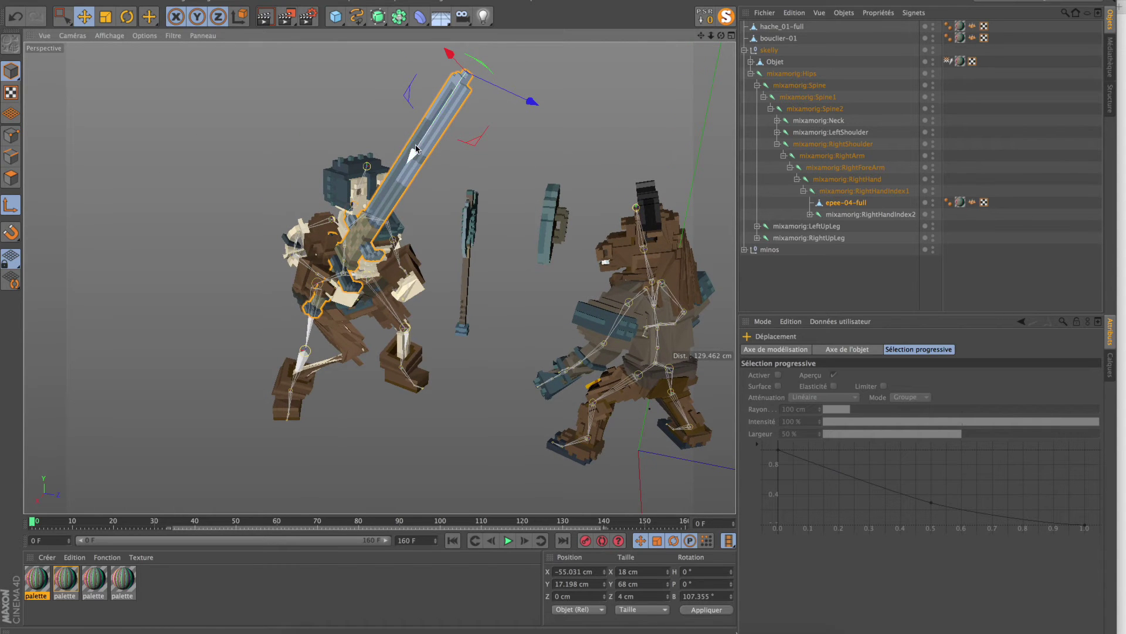
pyautogui.moveTo(306, 325); pyautogui.dragTo(305, 324)
pyautogui.keyDown('alt'); pyautogui.moveTo(305, 324); pyautogui.dragTo(289, 141); pyautogui.keyUp('alt')
pyautogui.press('t')
pyautogui.press('e')
pyautogui.moveTo(384, 258)
pyautogui.mouseDown()
pyautogui.moveTo(398, 253)
pyautogui.moveTo(226, 221)
pyautogui.moveTo(347, 334)
pyautogui.moveTo(352, 308)
pyautogui.moveTo(143, 291)
pyautogui.moveTo(386, 278)
pyautogui.mouseUp()
# Step: Expand skelly's left arm hierarchy down to the mixamorig:LeftHandIndex1 joint and undo the accidental joint move
pyautogui.click(830, 132)
pyautogui.click(777, 132)
pyautogui.click(785, 143)
pyautogui.click(790, 155)
pyautogui.click(798, 168)
pyautogui.click(823, 179)
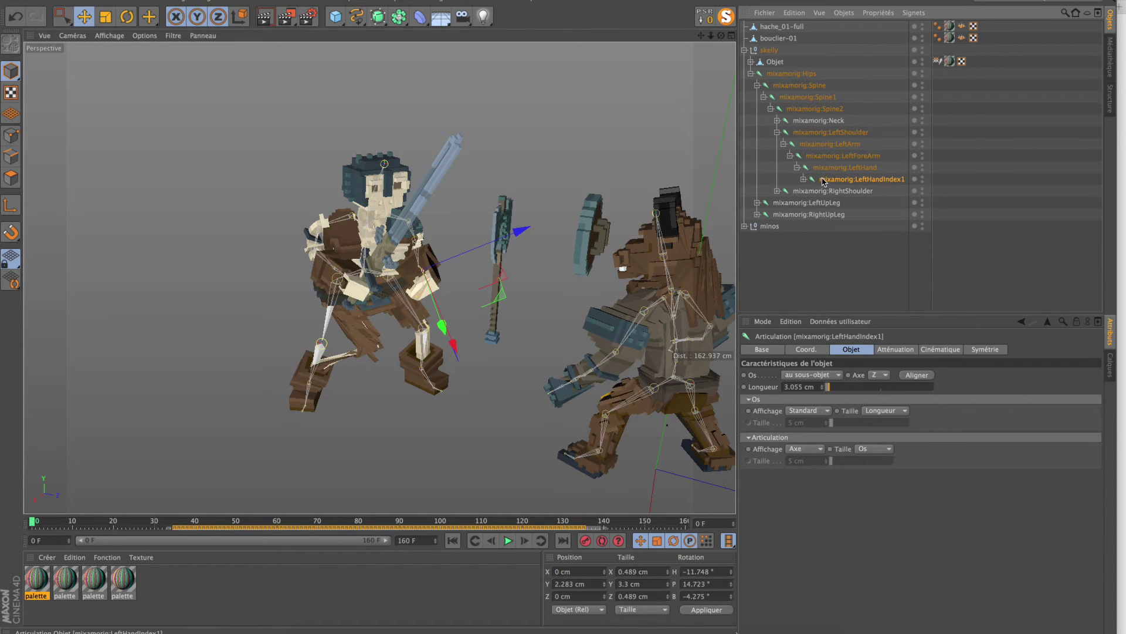
pyautogui.moveTo(462, 295); pyautogui.dragTo(530, 294)
pyautogui.click(16, 17)
# Step: Parent the bouclier-01 shield to skelly's mixamorig:LeftHand joint, try a PSR reset and undo that reset
pyautogui.moveTo(778, 38); pyautogui.dragTo(838, 170)
pyautogui.click(701, 18)
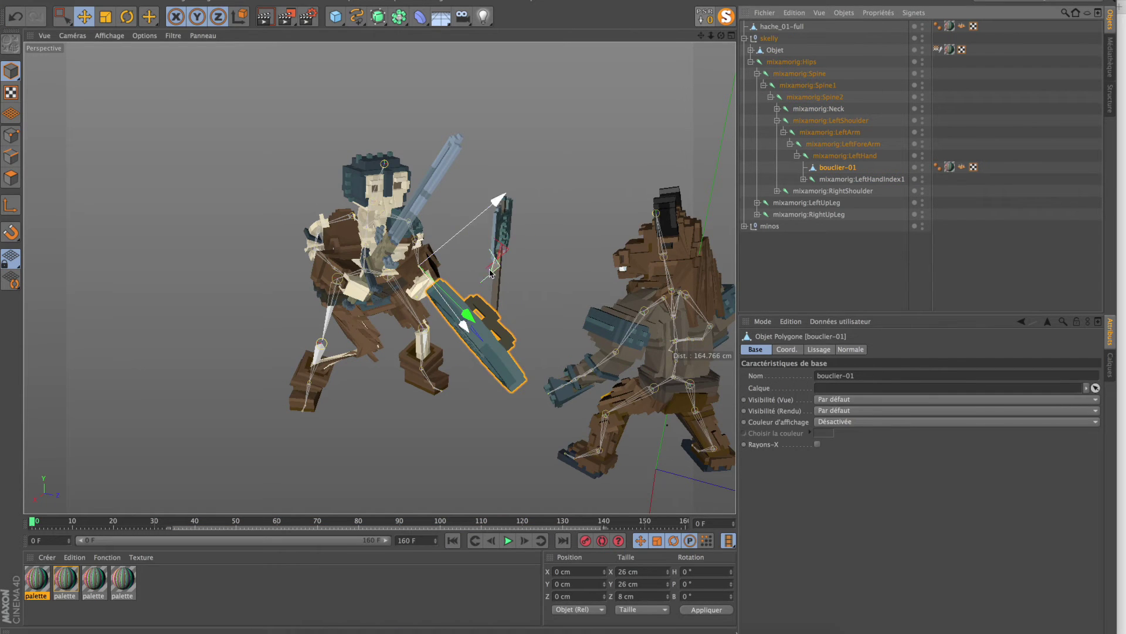
pyautogui.hotkey('ctrl', 'z')
# Step: Move the shield's axis to the centre of the shield and reset its PSR so it snaps to the left hand
pyautogui.press('l')
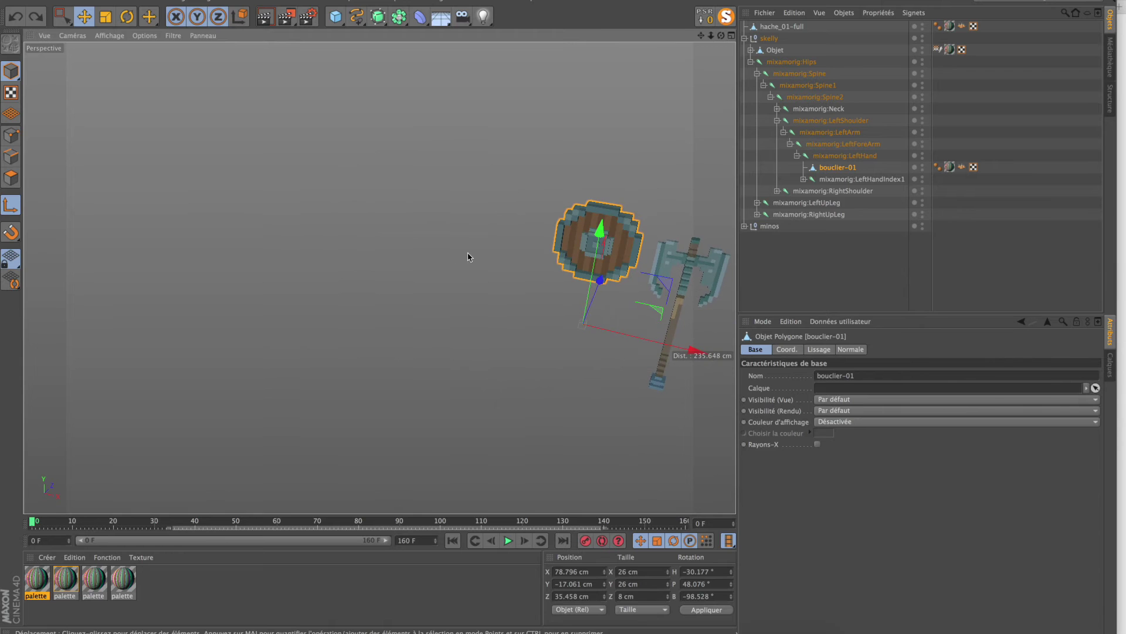
pyautogui.keyDown('alt'); pyautogui.moveTo(594, 261); pyautogui.dragTo(2, 134); pyautogui.keyUp('alt')
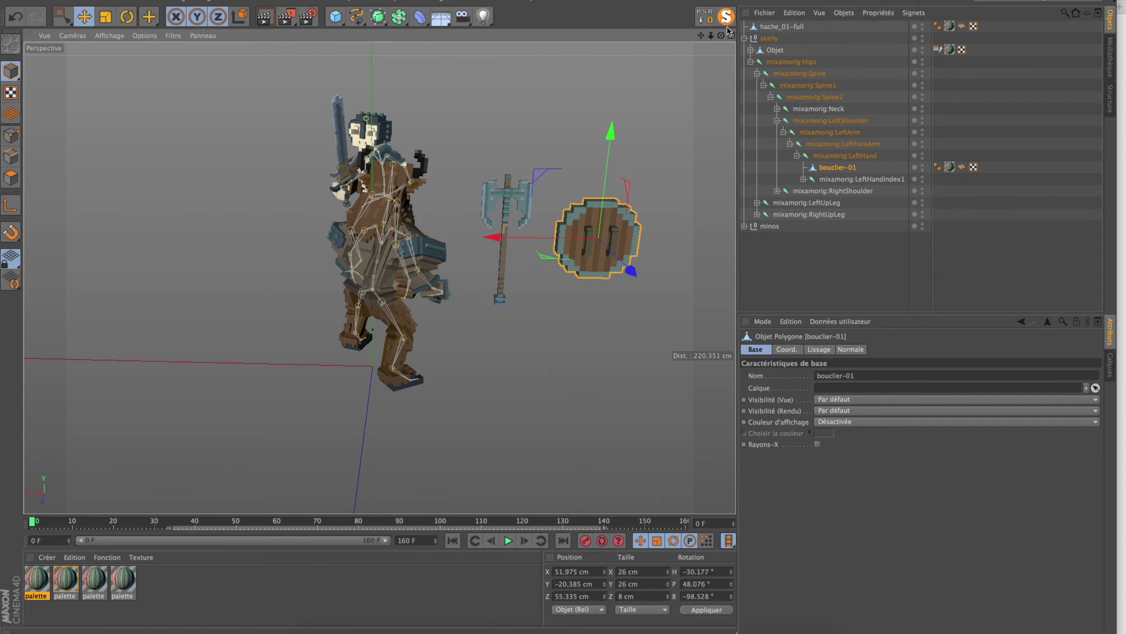
pyautogui.hotkey('shift', 'r')
pyautogui.keyDown('alt'); pyautogui.moveTo(558, 213); pyautogui.dragTo(28, 428); pyautogui.keyUp('alt')
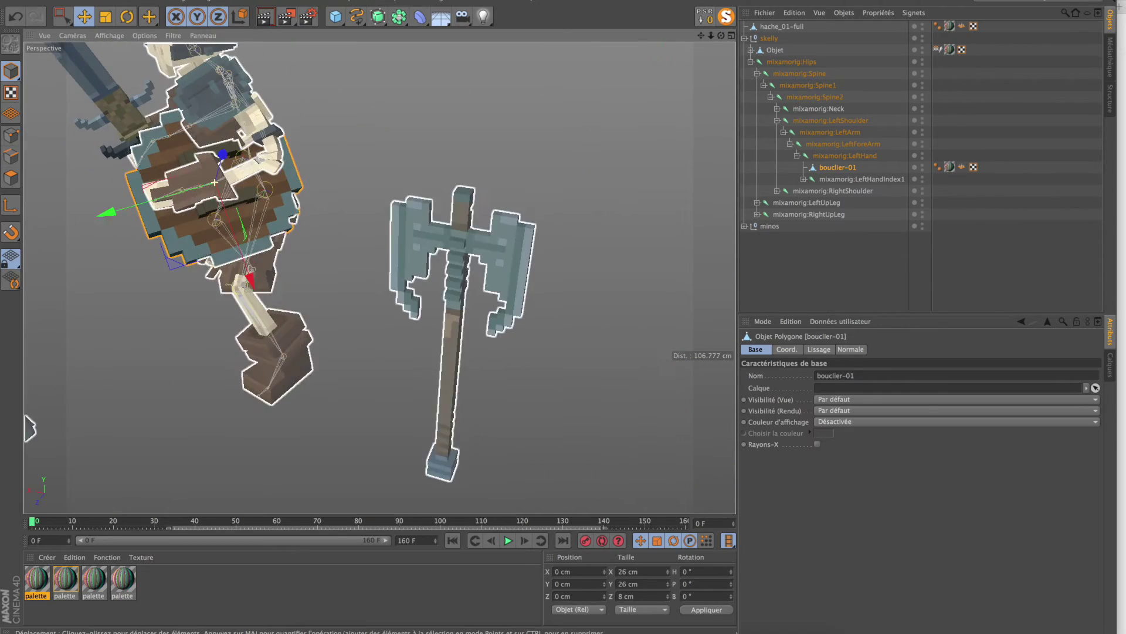
# Step: Rotate the shield's heading to about 159° and fit it against the left hand at about X 1.2 cm, Z 3.2 cm
pyautogui.press('r')
pyautogui.moveTo(235, 176); pyautogui.dragTo(234, 361)
pyautogui.press('e')
pyautogui.scroll(-5, 348, 322)
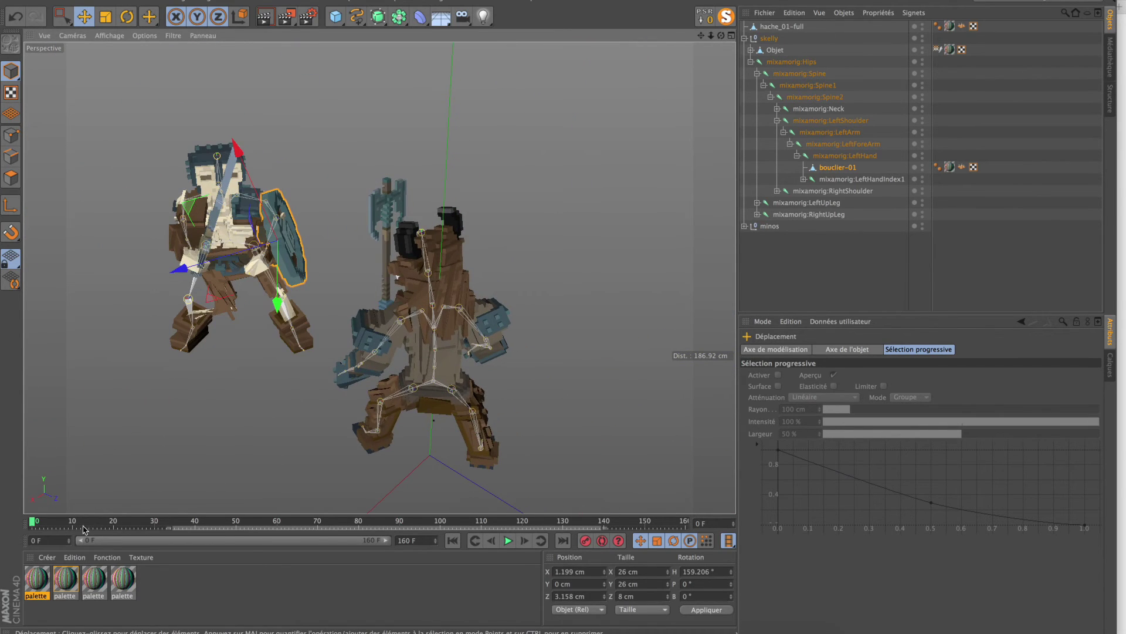
pyautogui.moveTo(41, 524)
pyautogui.mouseDown()
pyautogui.moveTo(252, 524)
pyautogui.moveTo(283, 538)
pyautogui.moveTo(508, 526)
pyautogui.moveTo(32, 523)
pyautogui.mouseUp()
# Step: Advance the scene to frame 29, then expand the minos hierarchy through the right arm and select its mixamorig:RightHand joint
pyautogui.click(390, 246)
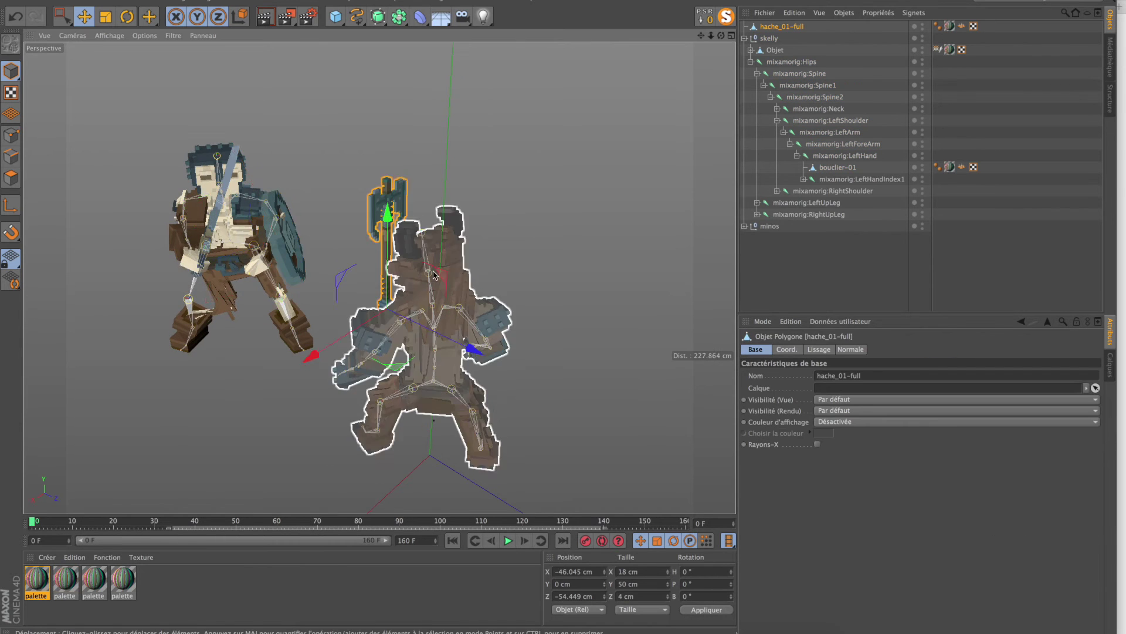
pyautogui.press('F8')
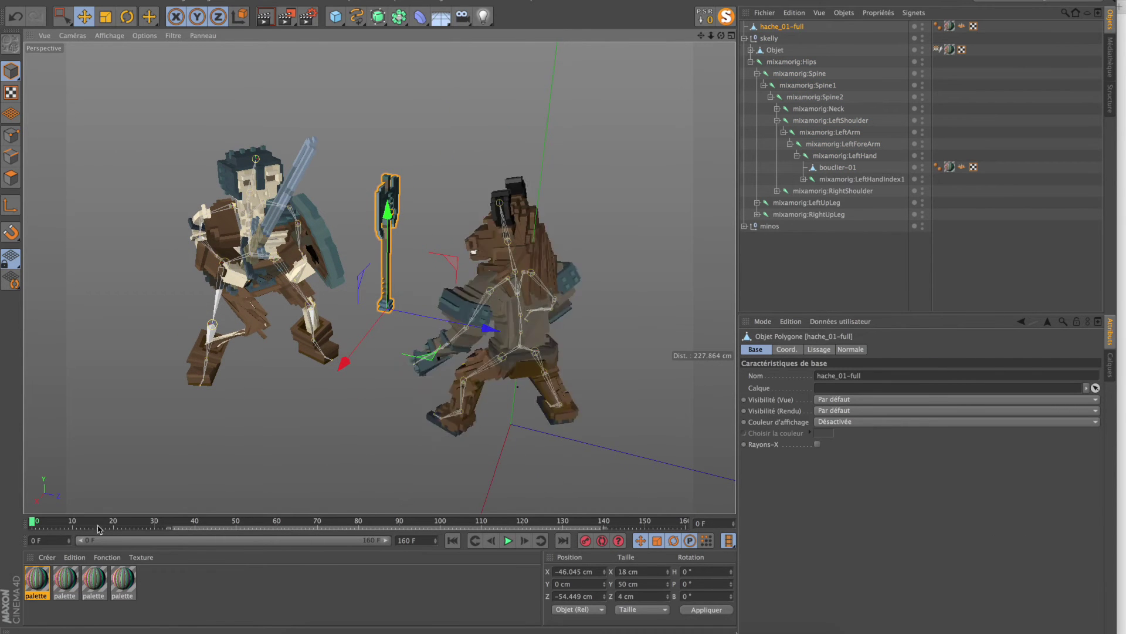
pyautogui.click(410, 291)
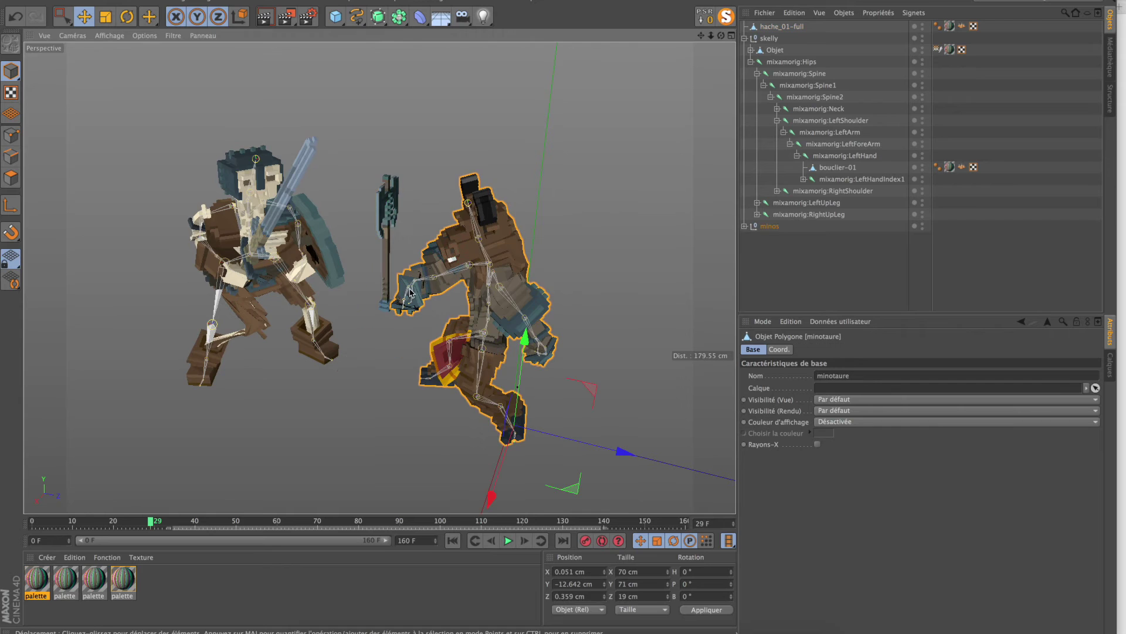
pyautogui.click(744, 227)
pyautogui.click(762, 274)
pyautogui.scroll(-2, 799, 284)
pyautogui.click(800, 282)
pyautogui.click(777, 283)
pyautogui.scroll(-2, 792, 296)
pyautogui.click(791, 282)
pyautogui.click(821, 294)
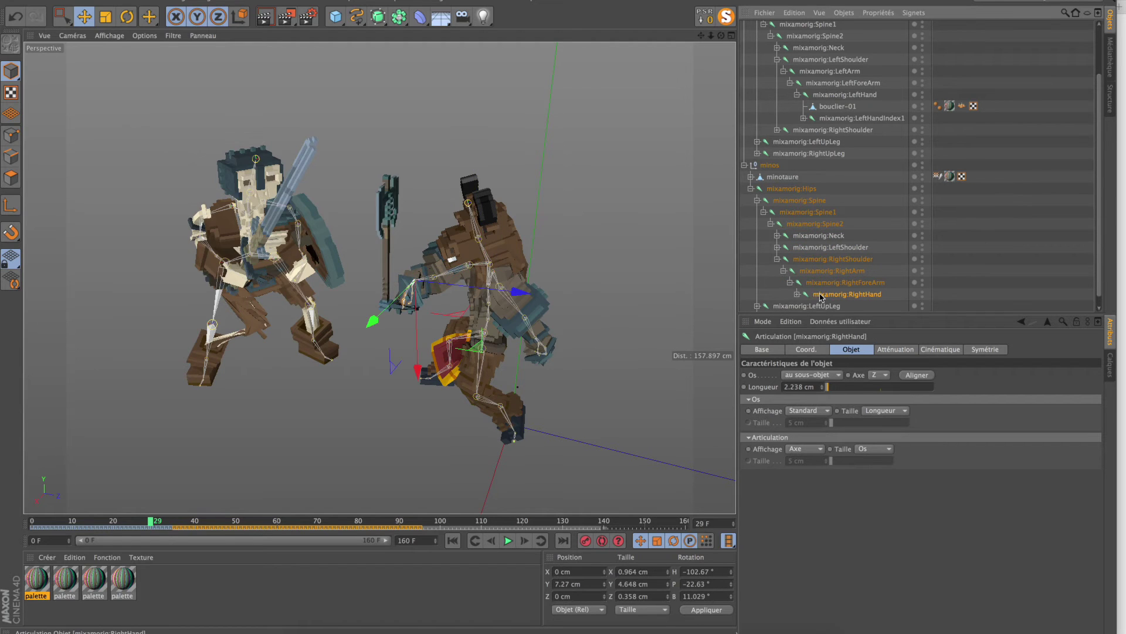
# Step: Collapse the skelly group, parent the hache_01-full axe to the minotaur's mixamorig:RightHand joint and reset the axe's PSR
pyautogui.click(387, 189)
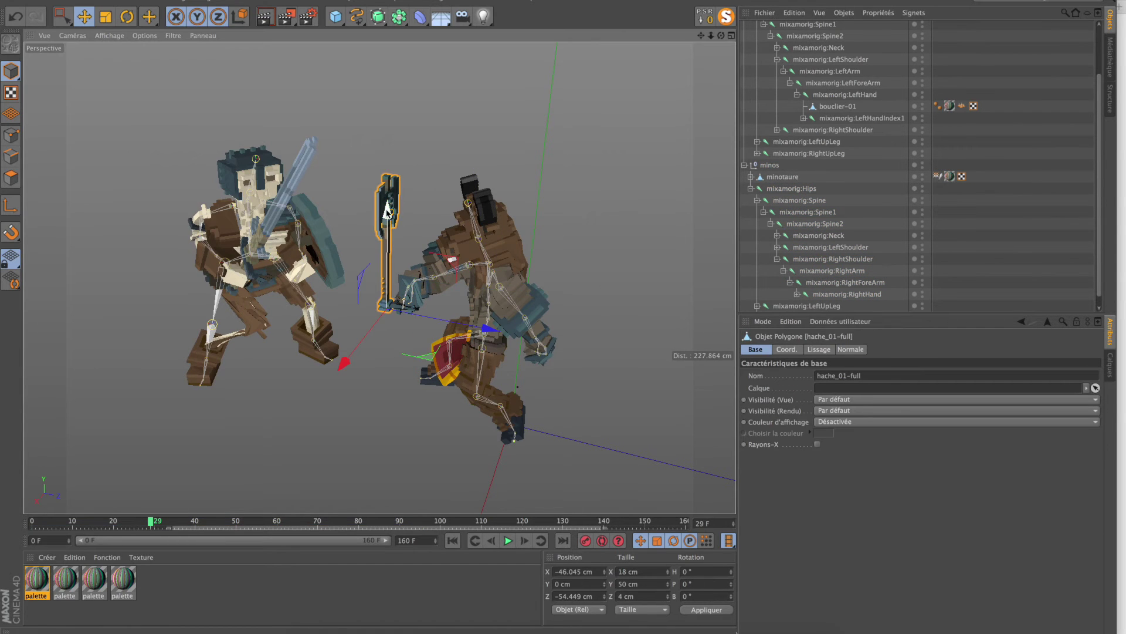
pyautogui.scroll(2, 1094, 71)
pyautogui.click(745, 38)
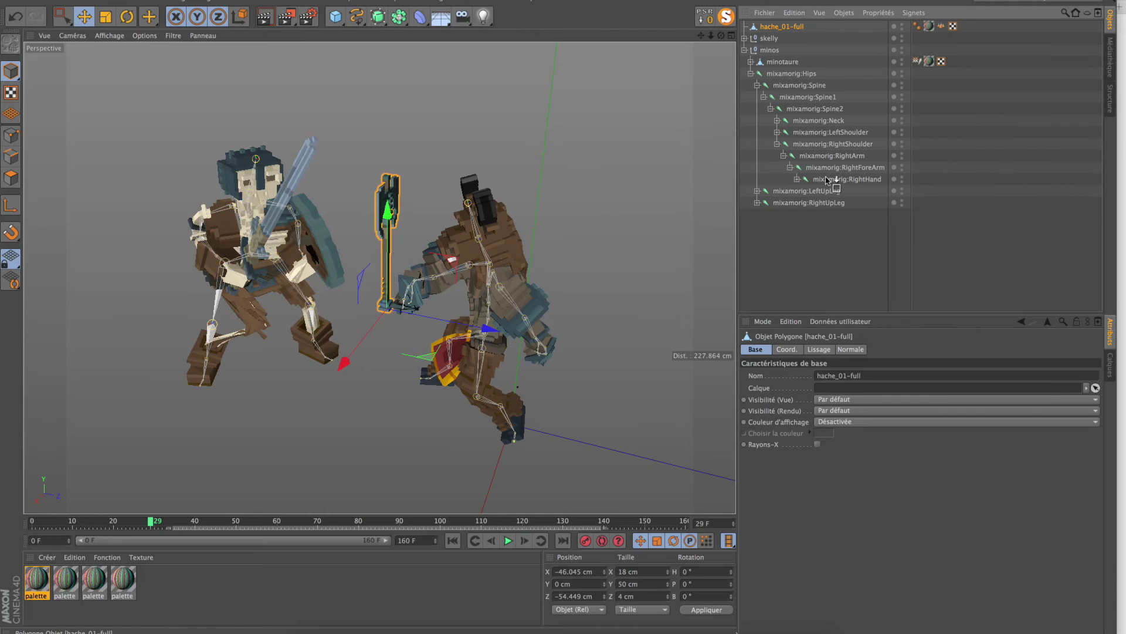
pyautogui.moveTo(826, 179); pyautogui.dragTo(827, 179)
pyautogui.click(703, 18)
# Step: Rotate the axe to about H 114°, P -22°, B 9.6° and move it into the minotaur's grip at X 3.3 cm, Y -7.3 cm
pyautogui.keyDown('alt'); pyautogui.moveTo(468, 342); pyautogui.dragTo(677, 328); pyautogui.keyUp('alt')
pyautogui.click(126, 16)
pyautogui.moveTo(512, 388); pyautogui.dragTo(522, 404)
pyautogui.keyDown('alt'); pyautogui.moveTo(522, 404); pyautogui.dragTo(498, 217); pyautogui.keyUp('alt')
pyautogui.press('e')
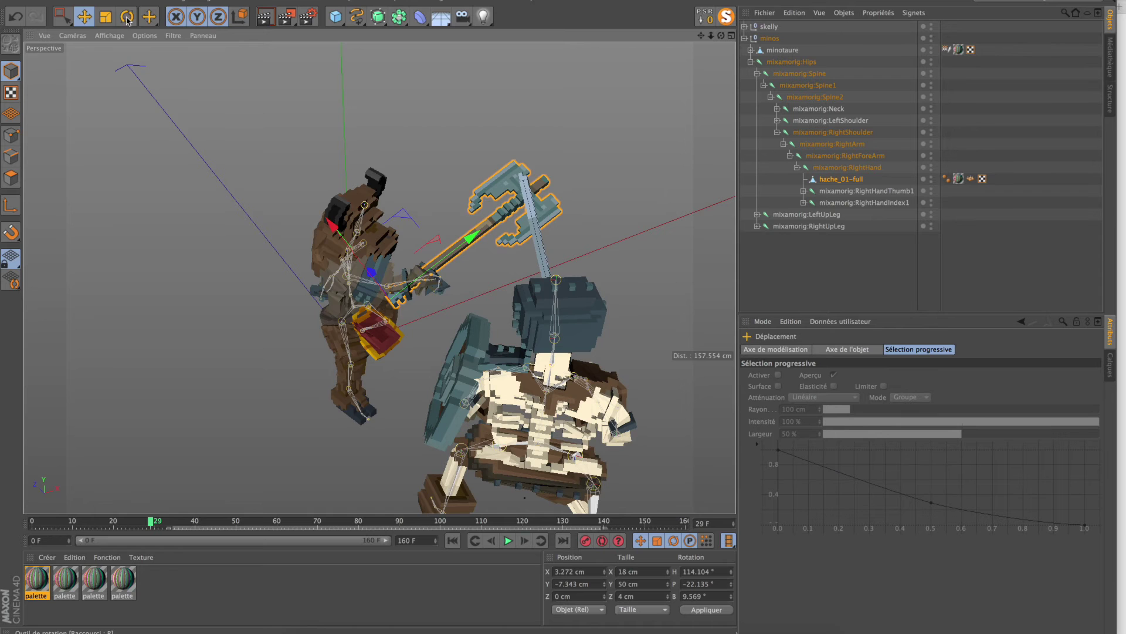
# Step: Adjust the axe's bank to about 11.5° and scrub the timeline to frame 30 to check how the minotaur holds it
pyautogui.press('r')
pyautogui.moveTo(359, 357); pyautogui.dragTo(364, 358)
pyautogui.keyDown('alt'); pyautogui.moveTo(364, 358); pyautogui.dragTo(88, 434); pyautogui.keyUp('alt')
pyautogui.moveTo(33, 524); pyautogui.dragTo(154, 517)
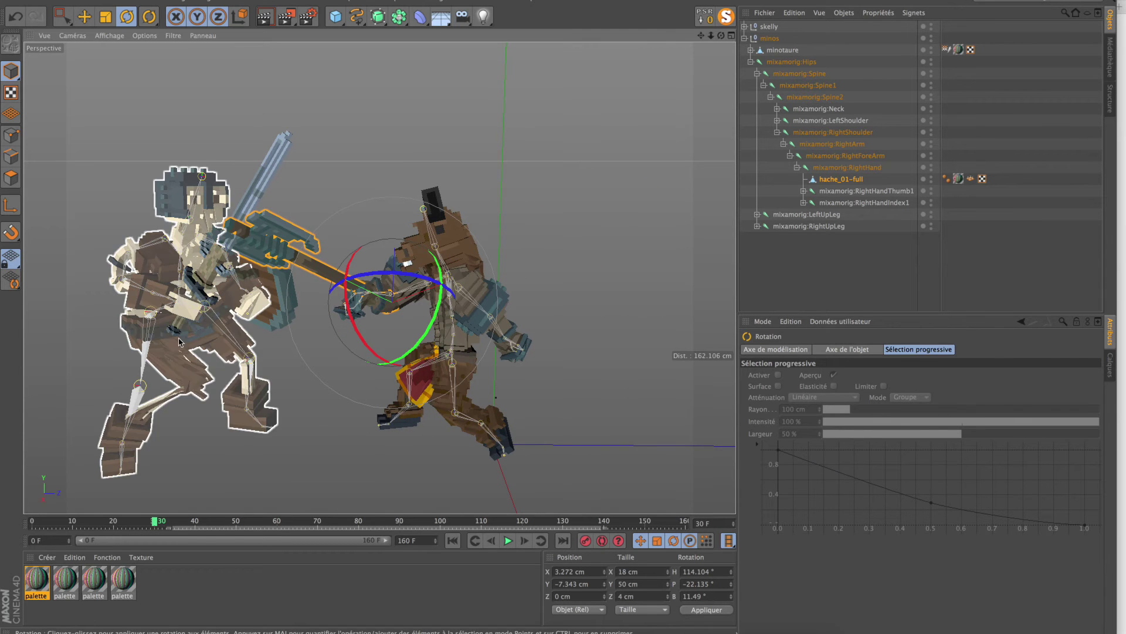
pyautogui.moveTo(309, 377)
pyautogui.keyDown('alt'); pyautogui.mouseDown()
pyautogui.moveTo(189, 415)
pyautogui.moveTo(193, 442)
pyautogui.moveTo(229, 440)
pyautogui.moveTo(231, 399)
pyautogui.moveTo(297, 377)
pyautogui.mouseUp(); pyautogui.keyUp('alt')
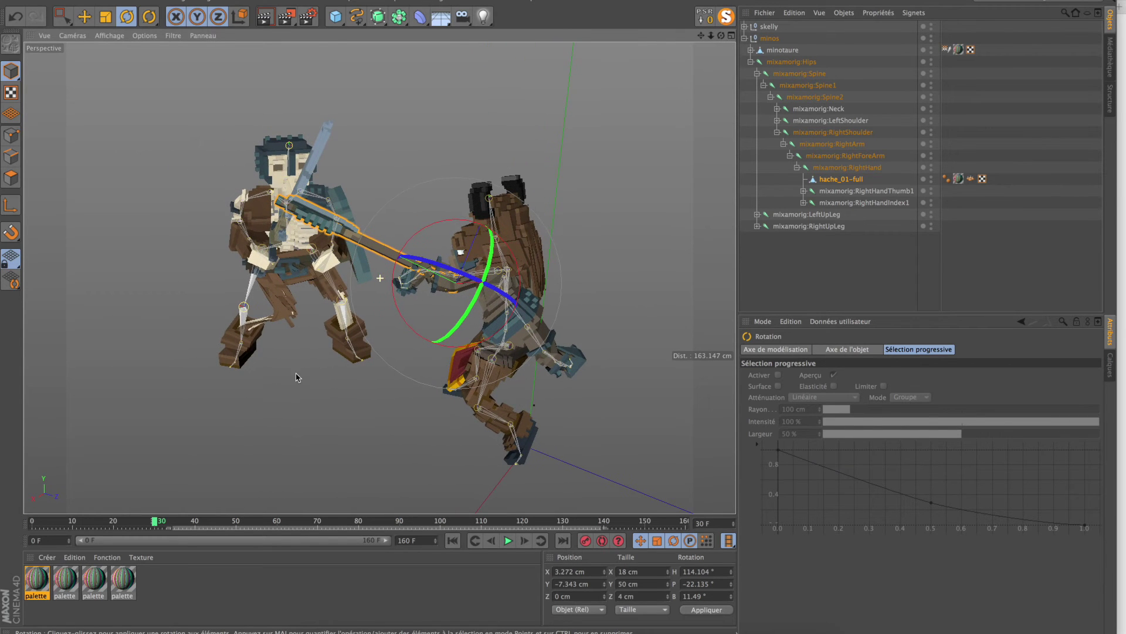
# Step: Locate the bouclier-01 shield in the skelly hierarchy and give it a Rigid Body (Corps rigide) simulation tag
pyautogui.click(352, 215)
pyautogui.keyDown('alt'); pyautogui.moveTo(323, 453); pyautogui.dragTo(402, 441); pyautogui.keyUp('alt')
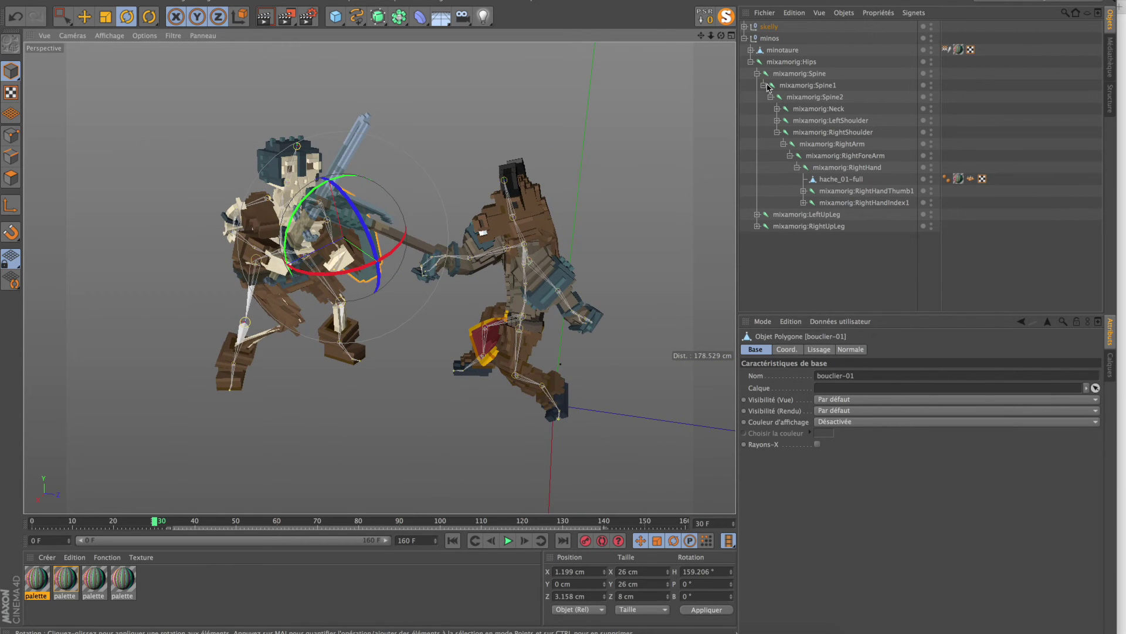
pyautogui.click(745, 39)
pyautogui.click(745, 26)
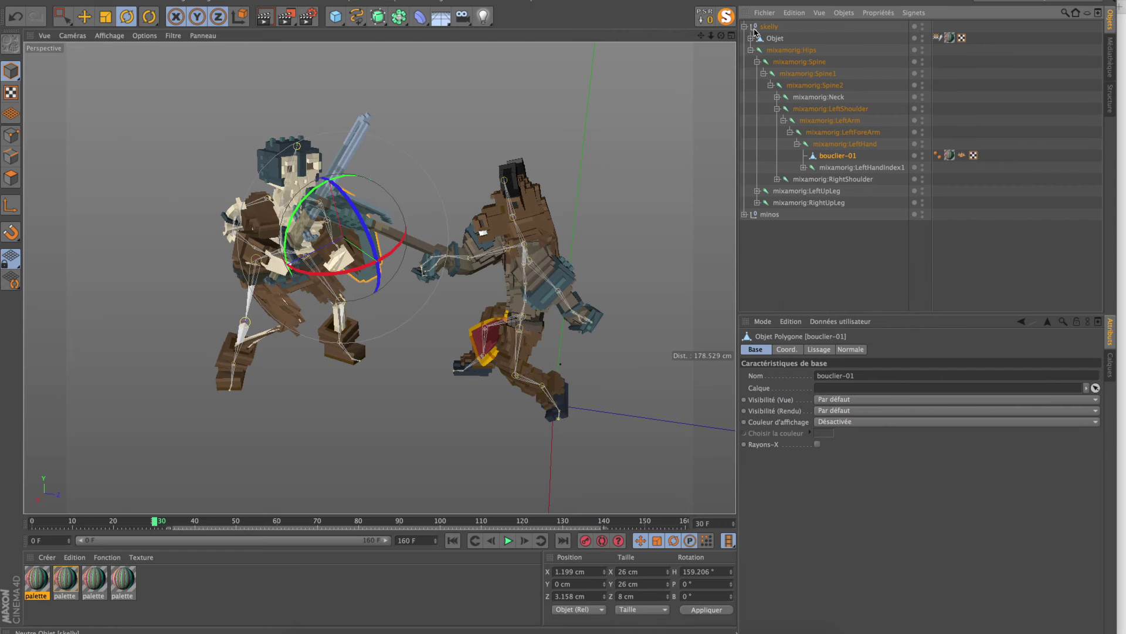
pyautogui.rightClick(829, 157)
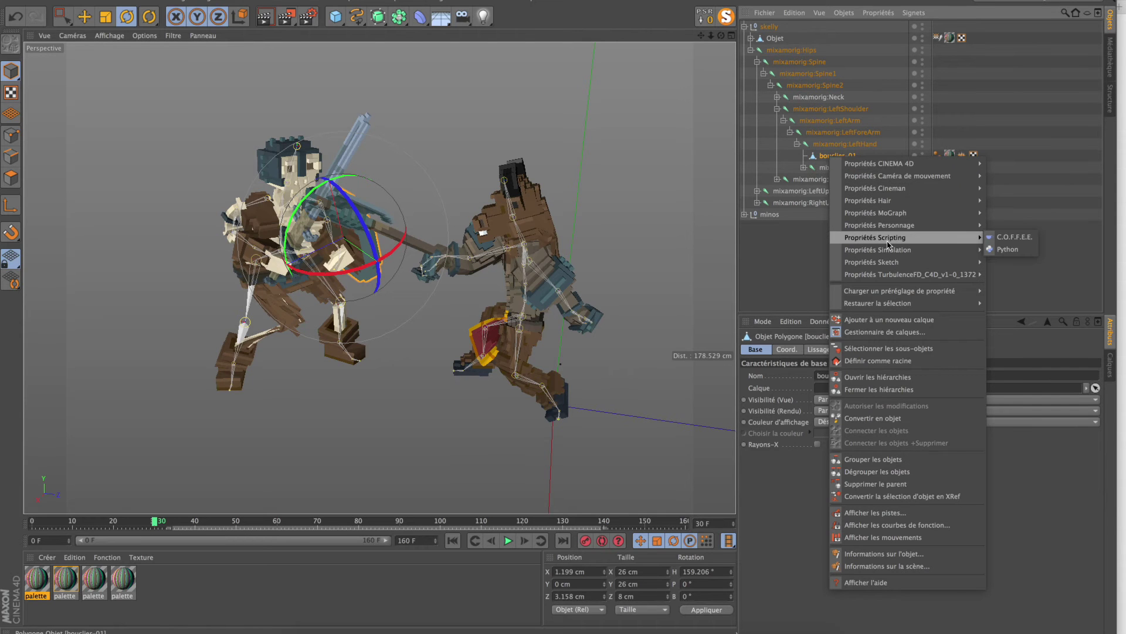
pyautogui.moveTo(892, 252)
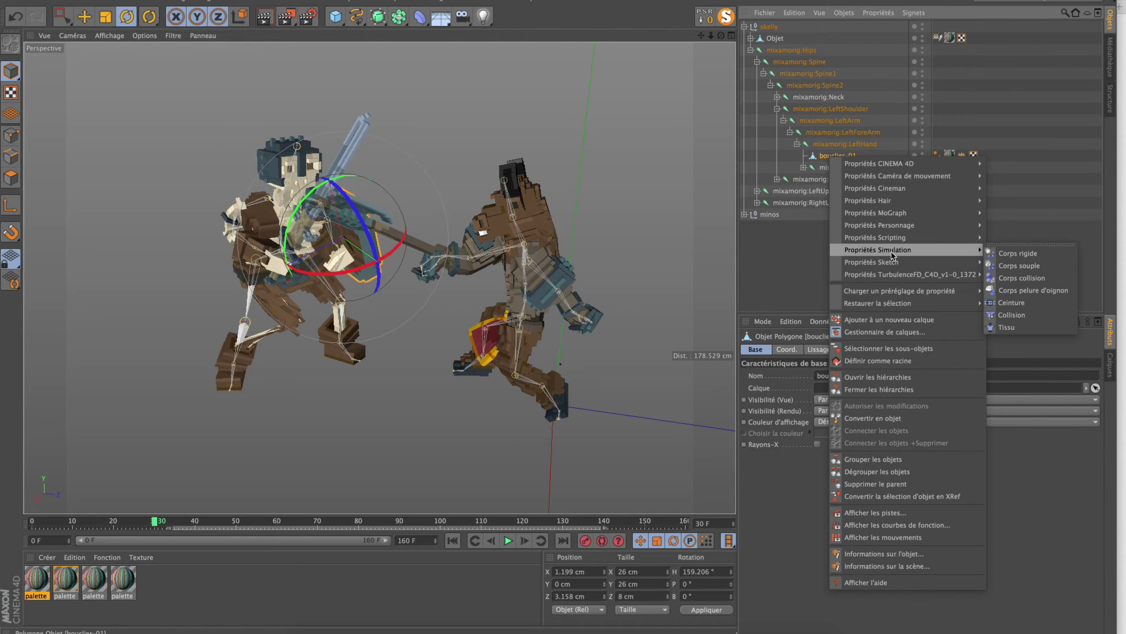
pyautogui.click(1001, 254)
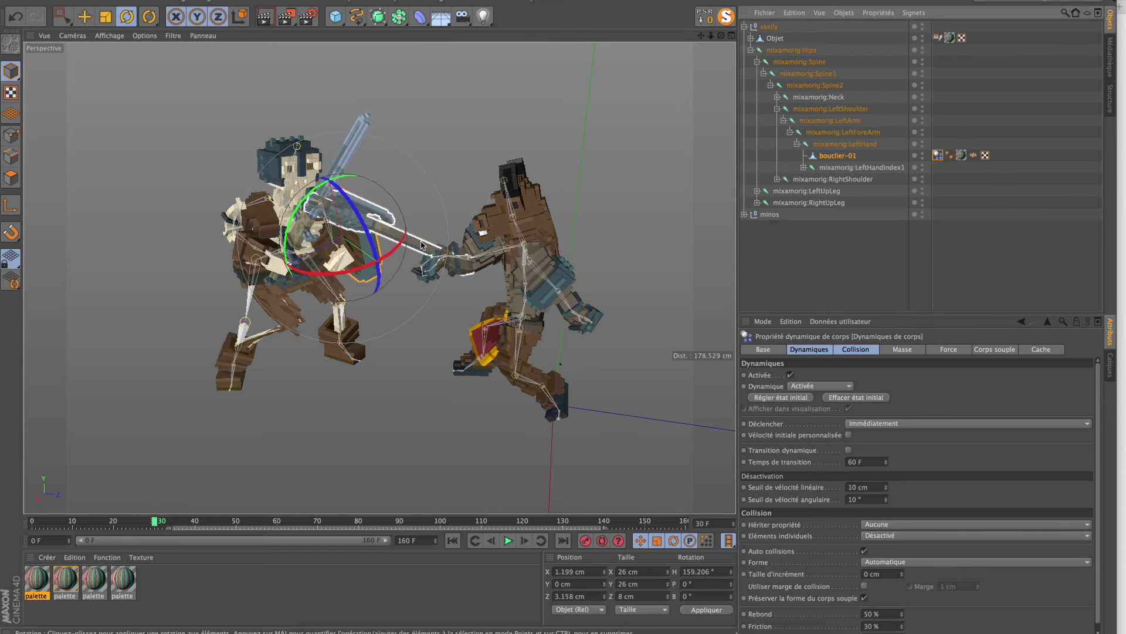
# Step: Find the hache_01-full axe in the minos hierarchy and give it a Collider Body (Corps collision) simulation tag
pyautogui.click(404, 243)
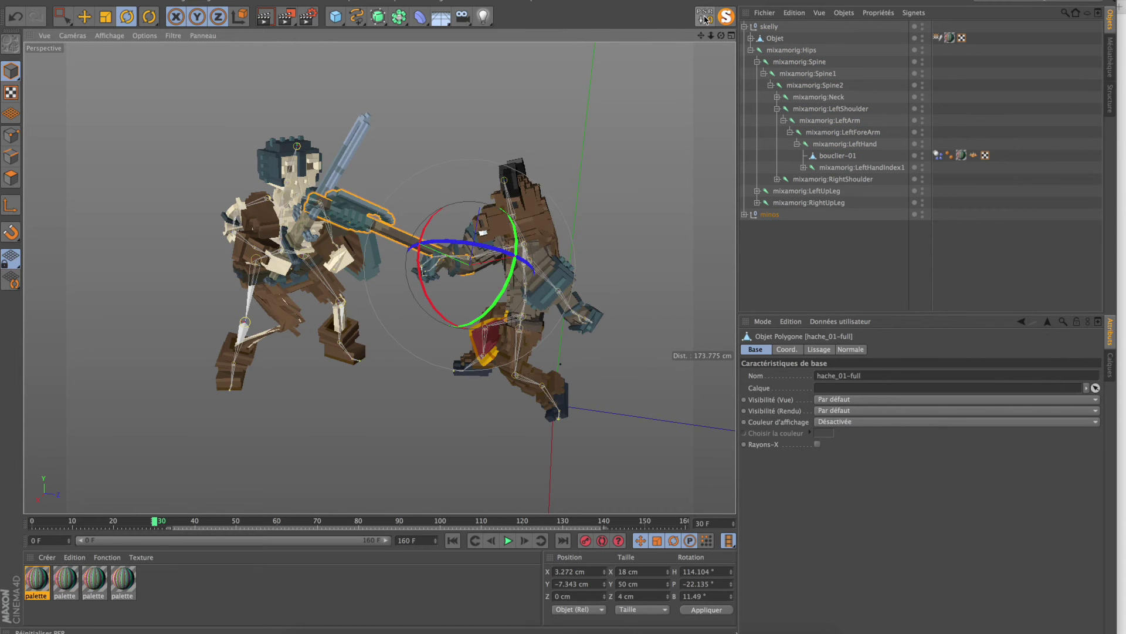
pyautogui.click(745, 215)
pyautogui.scroll(-4, 780, 248)
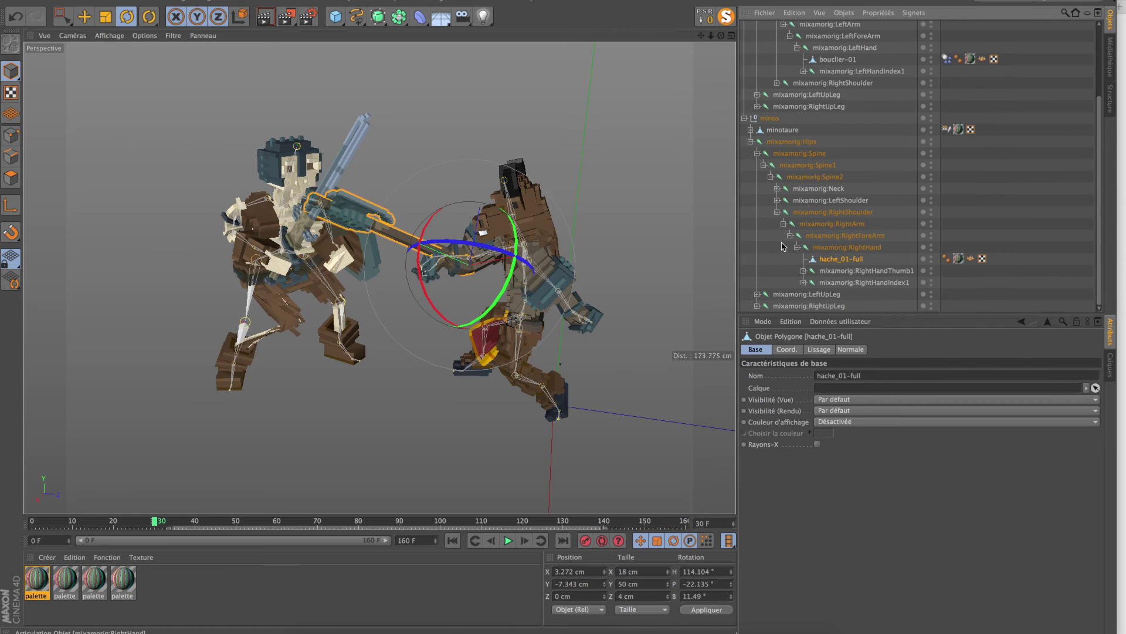
pyautogui.rightClick(825, 260)
pyautogui.moveTo(878, 303)
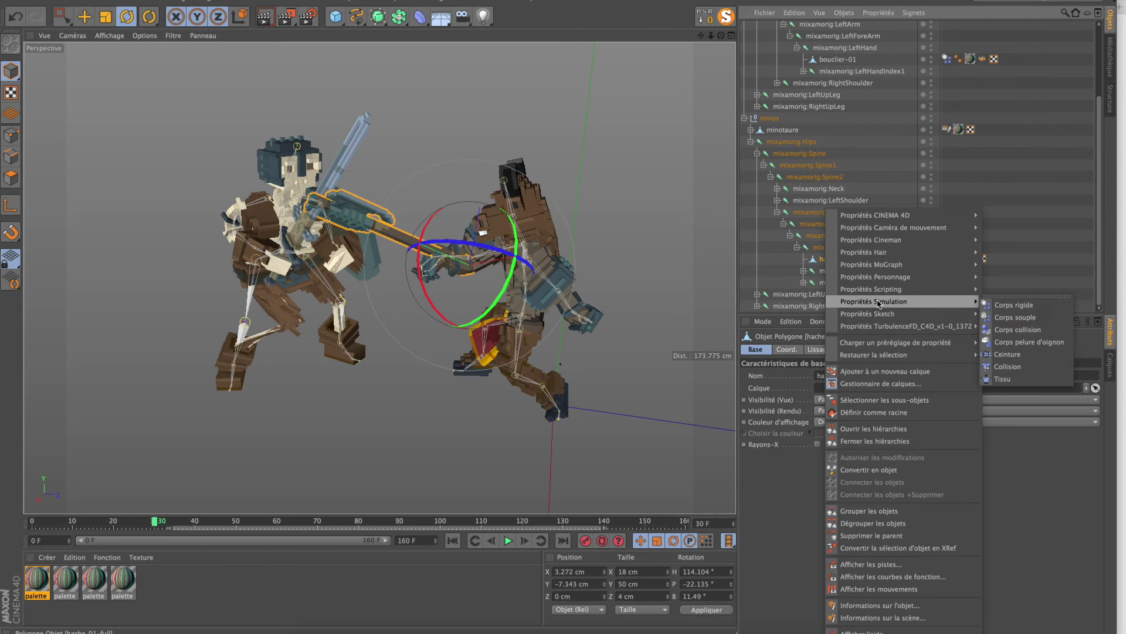
pyautogui.click(1026, 330)
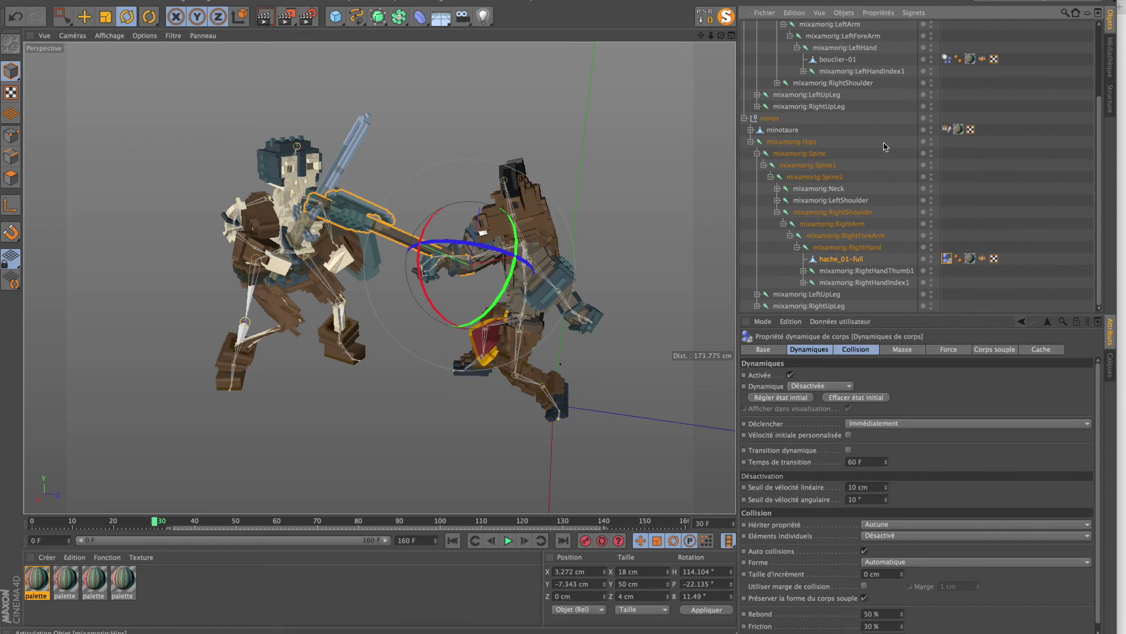
# Step: Set the shield's dynamics trigger to Sur collision, play the animation from the start to check the impact, and rewind to frame 0
pyautogui.click(947, 59)
pyautogui.click(865, 424)
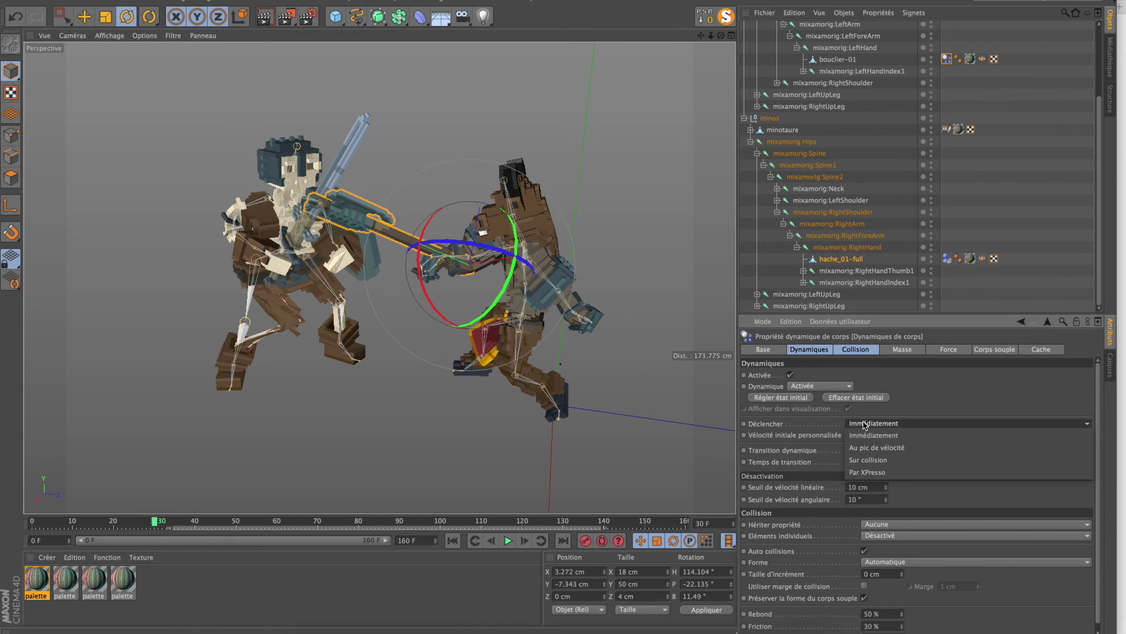
pyautogui.click(867, 458)
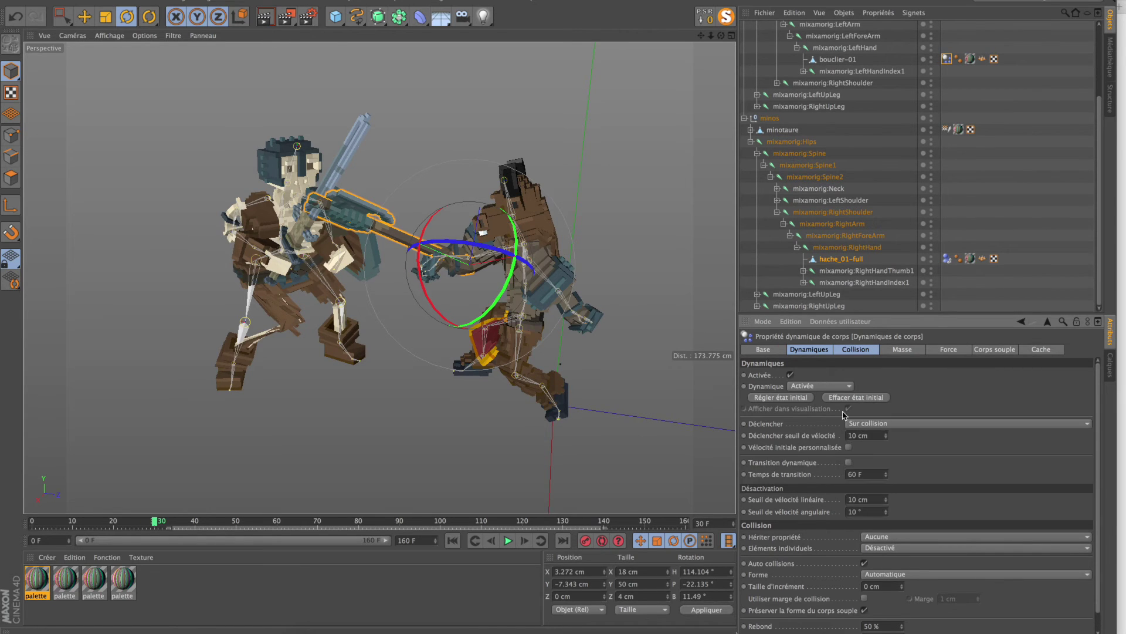
pyautogui.click(475, 540)
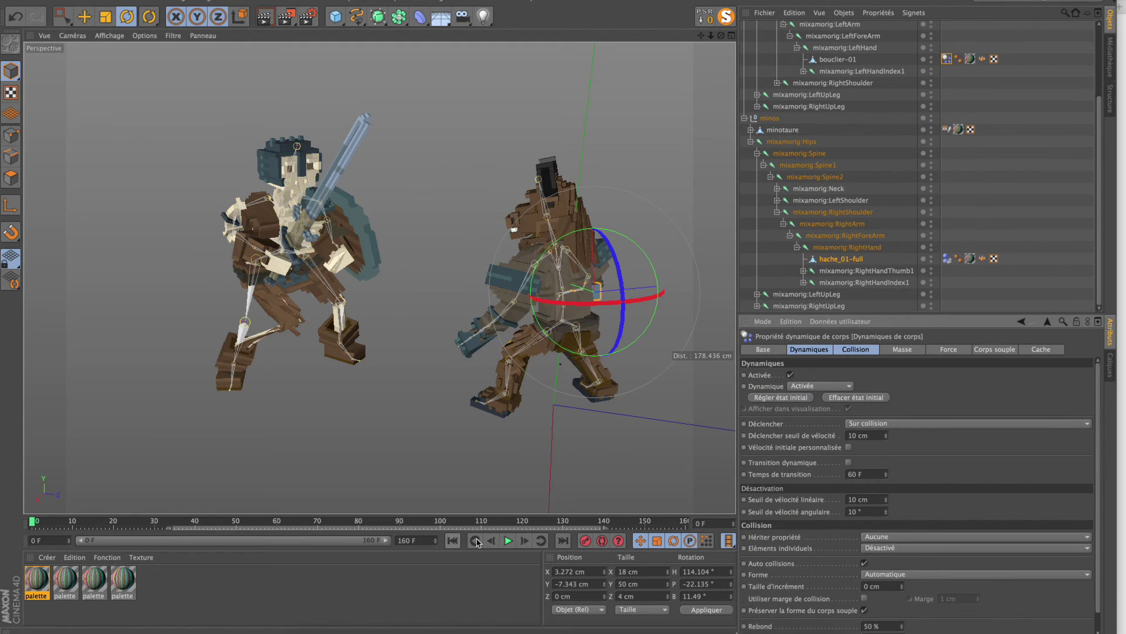
pyautogui.click(508, 541)
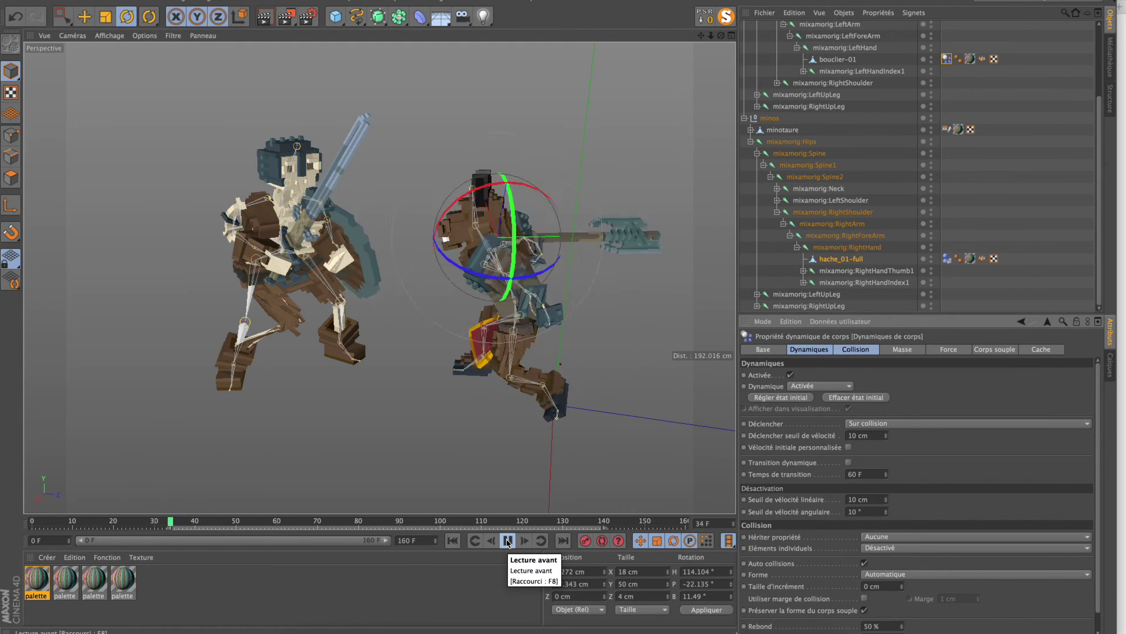
pyautogui.click(508, 541)
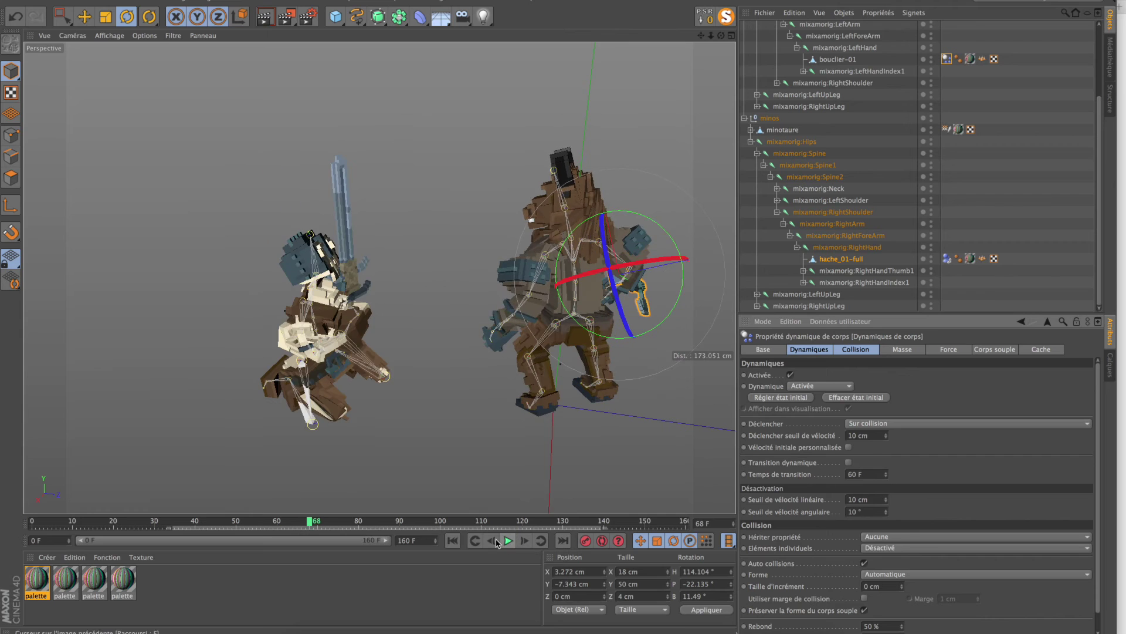
pyautogui.click(453, 540)
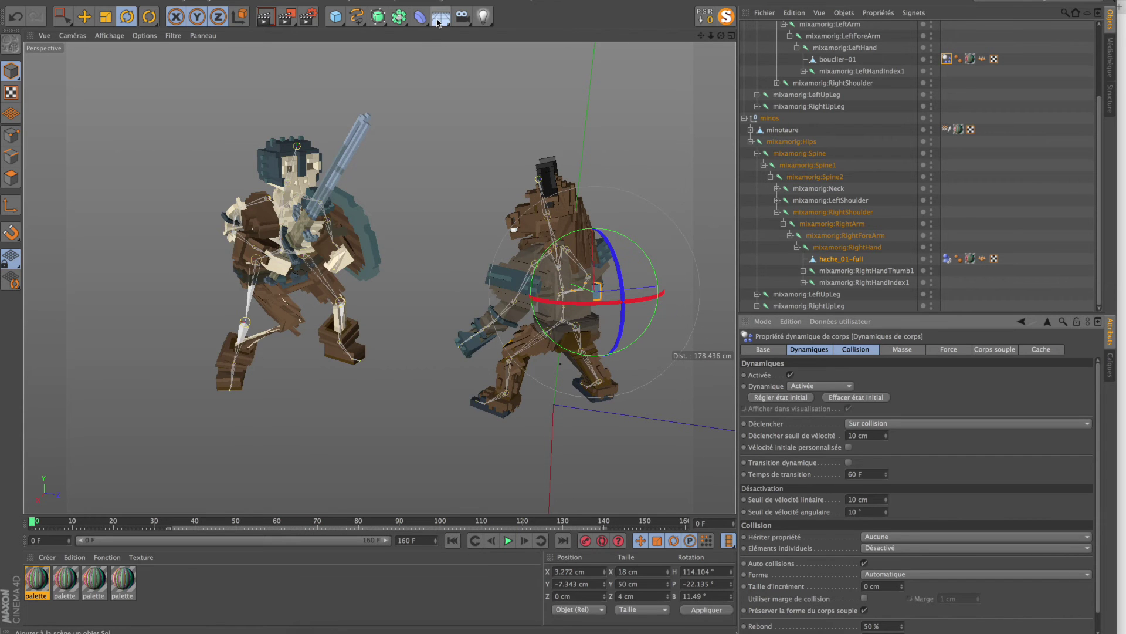
# Step: Add a floor object (Sol) to the scene, give it a Collider Body (Corps collision) tag and test the playback
pyautogui.moveTo(439, 22); pyautogui.dragTo(458, 36)
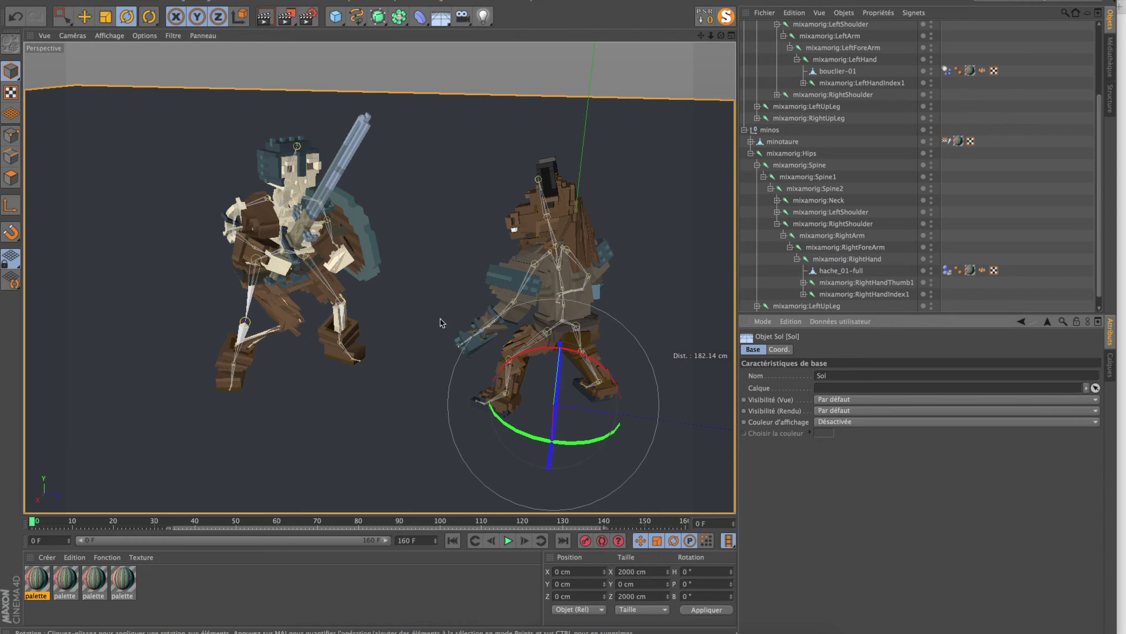
pyautogui.scroll(3, 831, 68)
pyautogui.rightClick(767, 31)
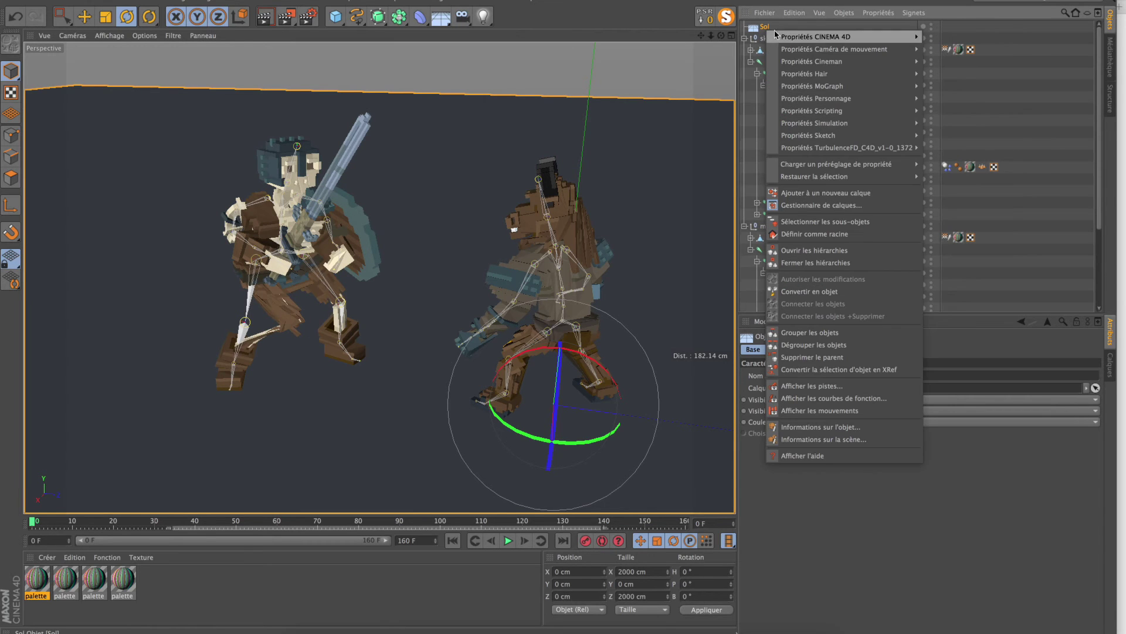
pyautogui.moveTo(852, 125)
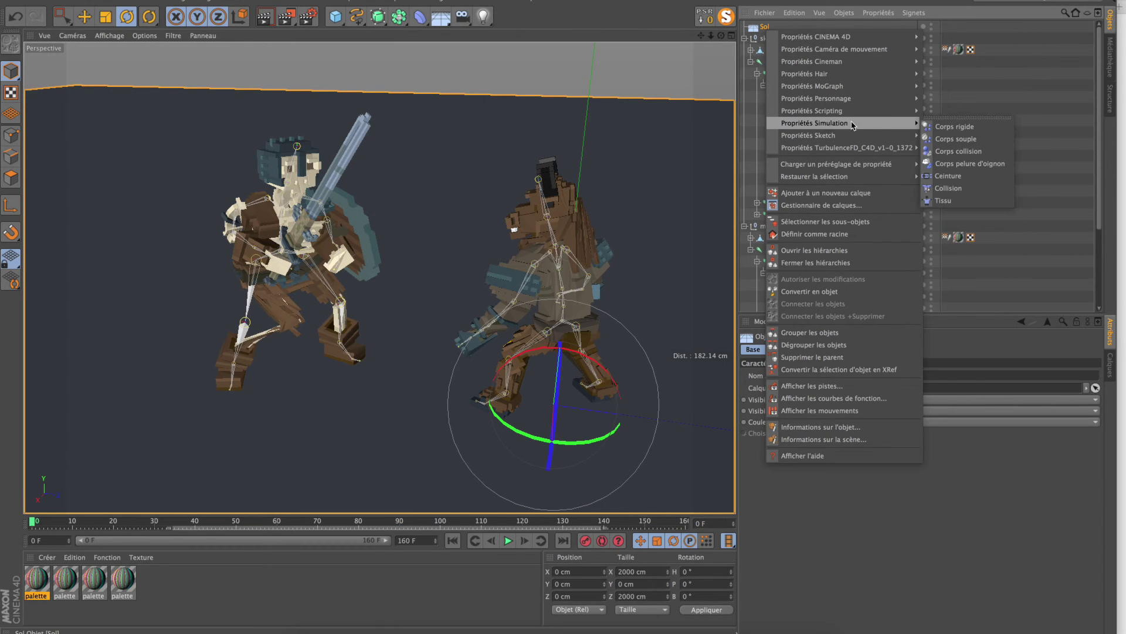
pyautogui.click(938, 141)
pyautogui.click(508, 541)
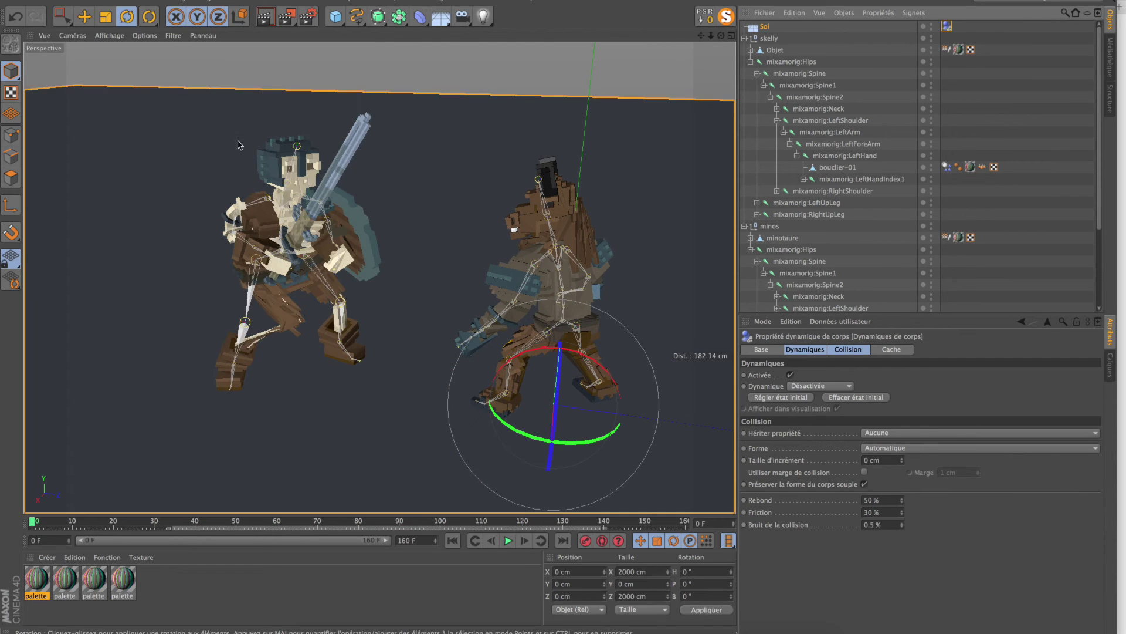
# Step: Reveal the epee-04-full sword in the skeleton's right-hand hierarchy and give it a Rigid Body (Corps rigide) tag
pyautogui.click(361, 145)
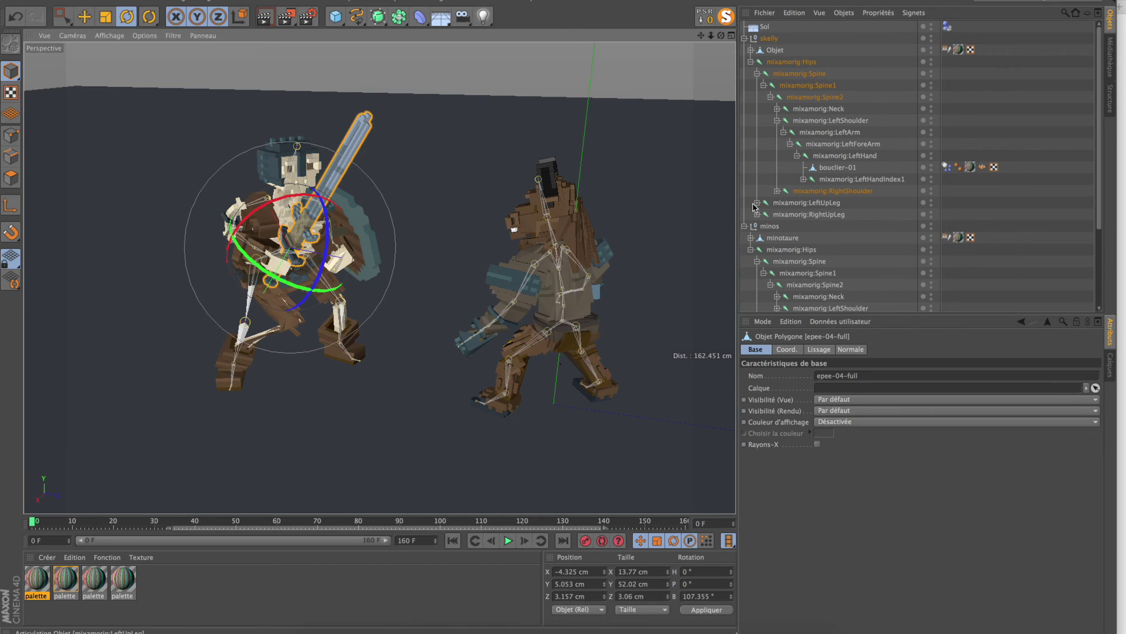
pyautogui.click(777, 191)
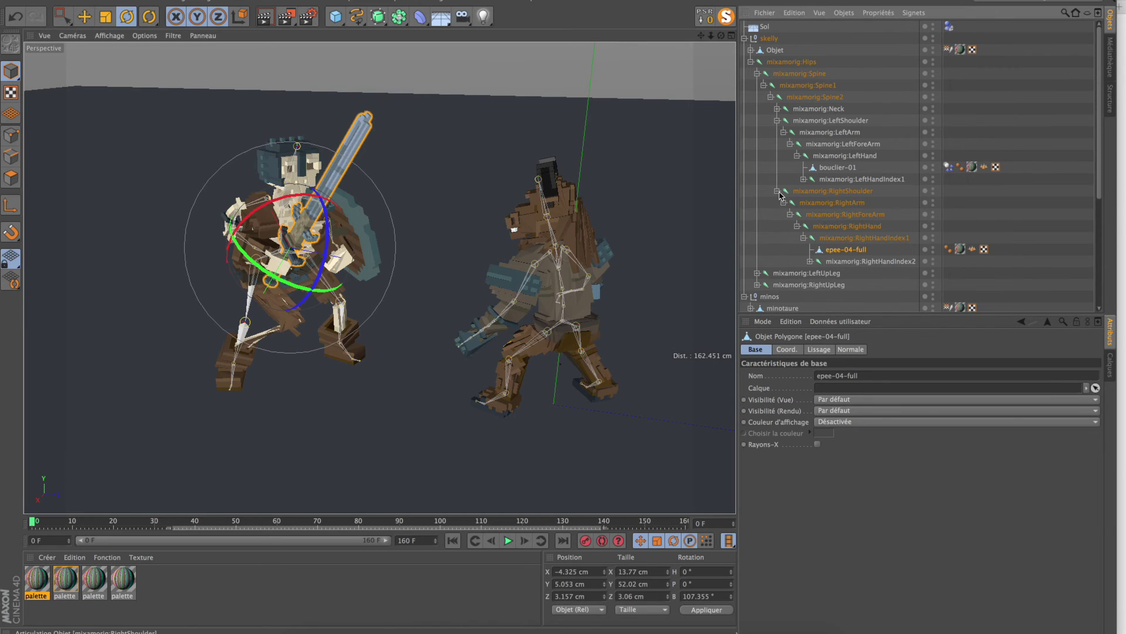
pyautogui.rightClick(832, 254)
pyautogui.moveTo(962, 301)
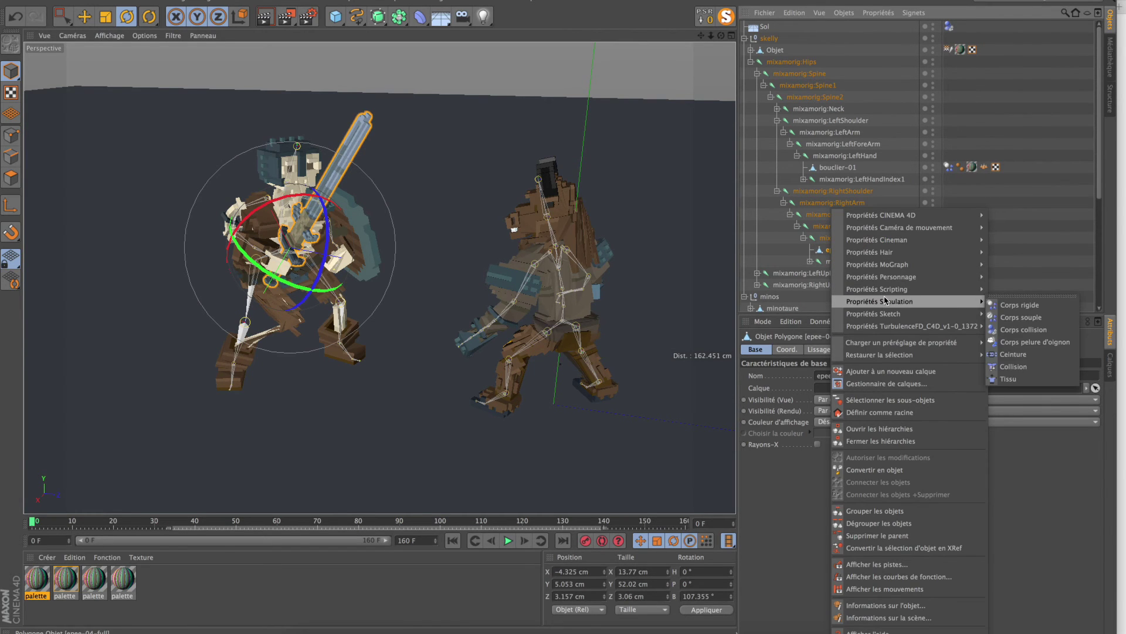
pyautogui.click(1007, 306)
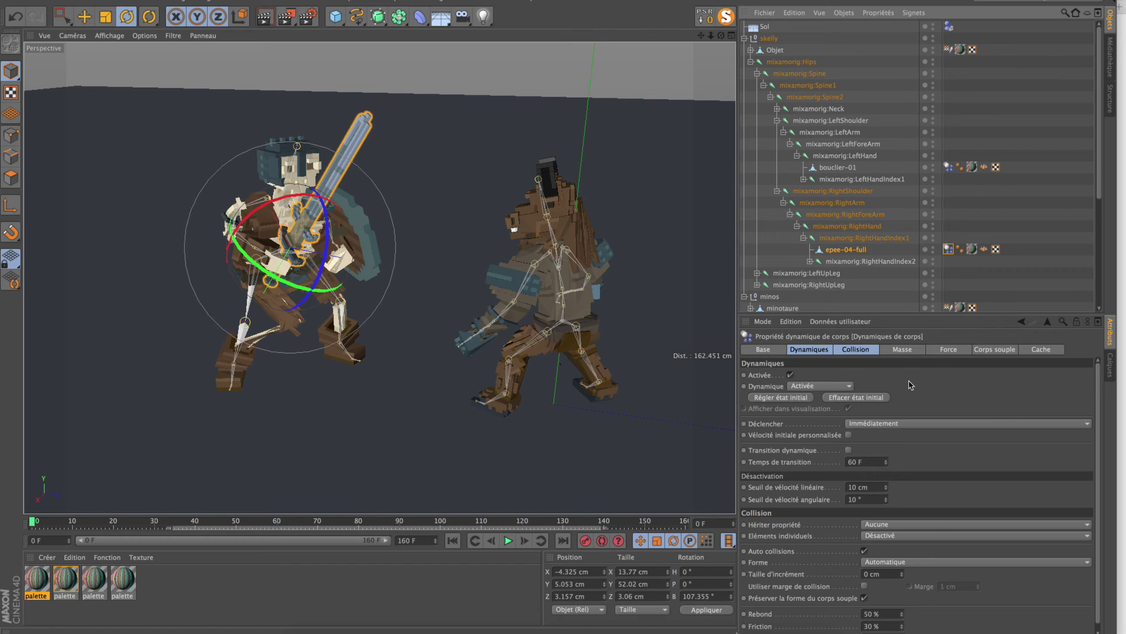
# Step: Keyframe the sword's dynamics Activée option off at frame 69 and on at frame 70
pyautogui.click(874, 424)
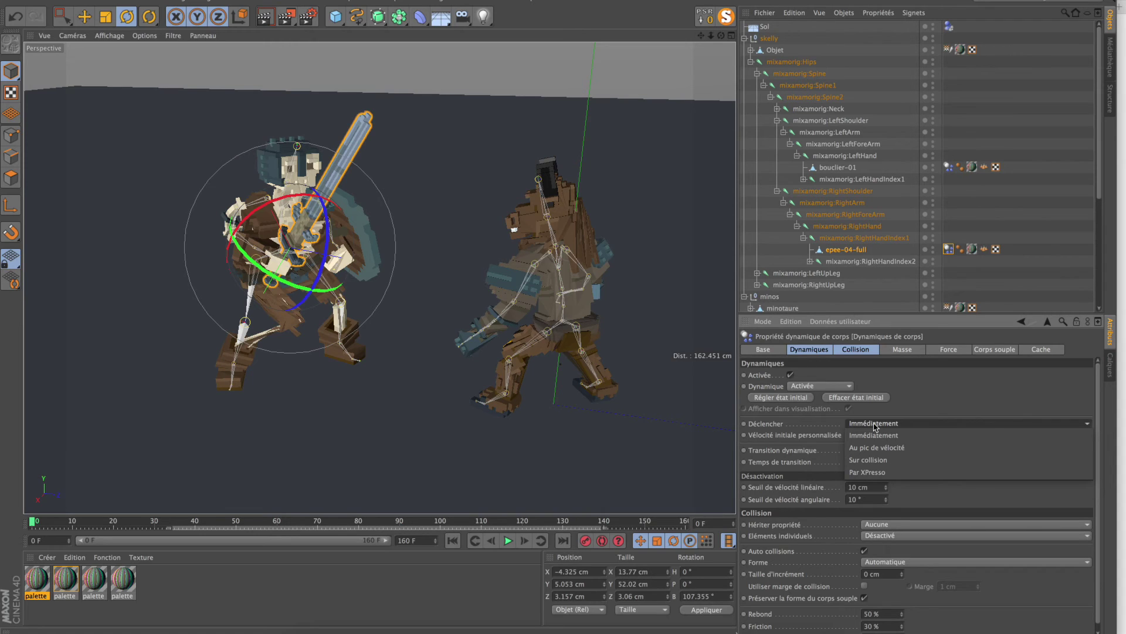
pyautogui.click(922, 410)
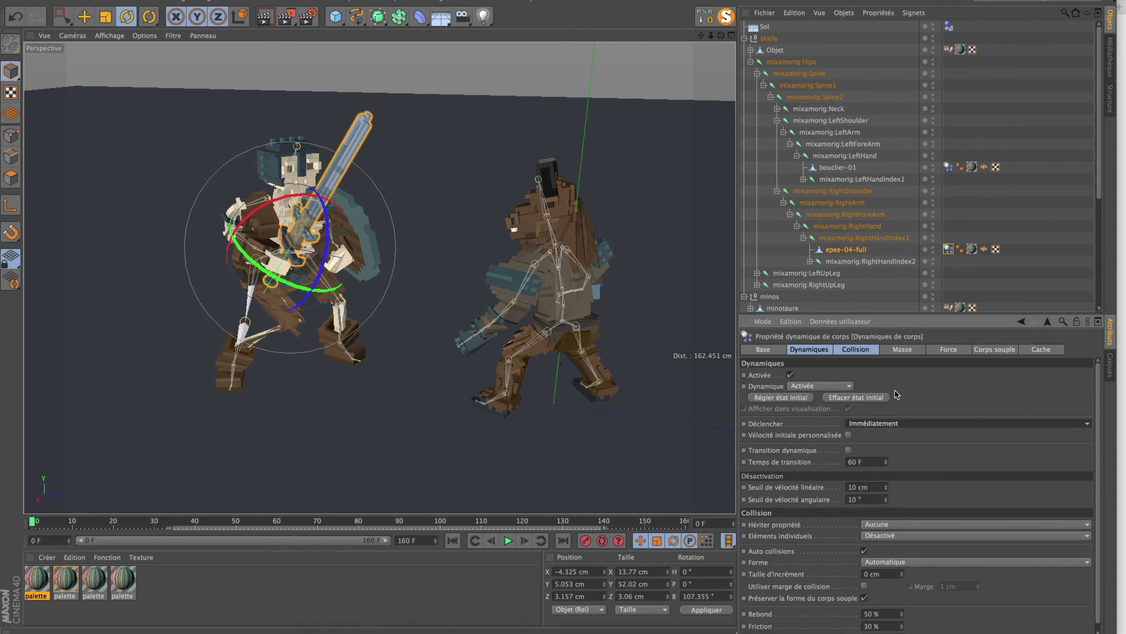
pyautogui.click(757, 377)
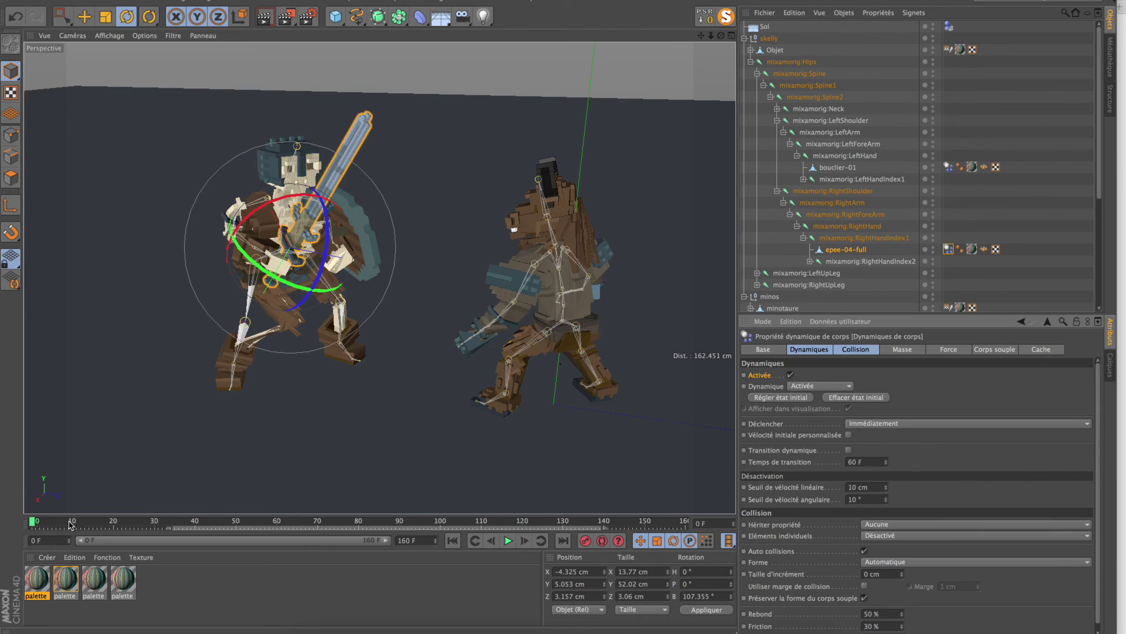
pyautogui.moveTo(73, 522); pyautogui.dragTo(1, 519)
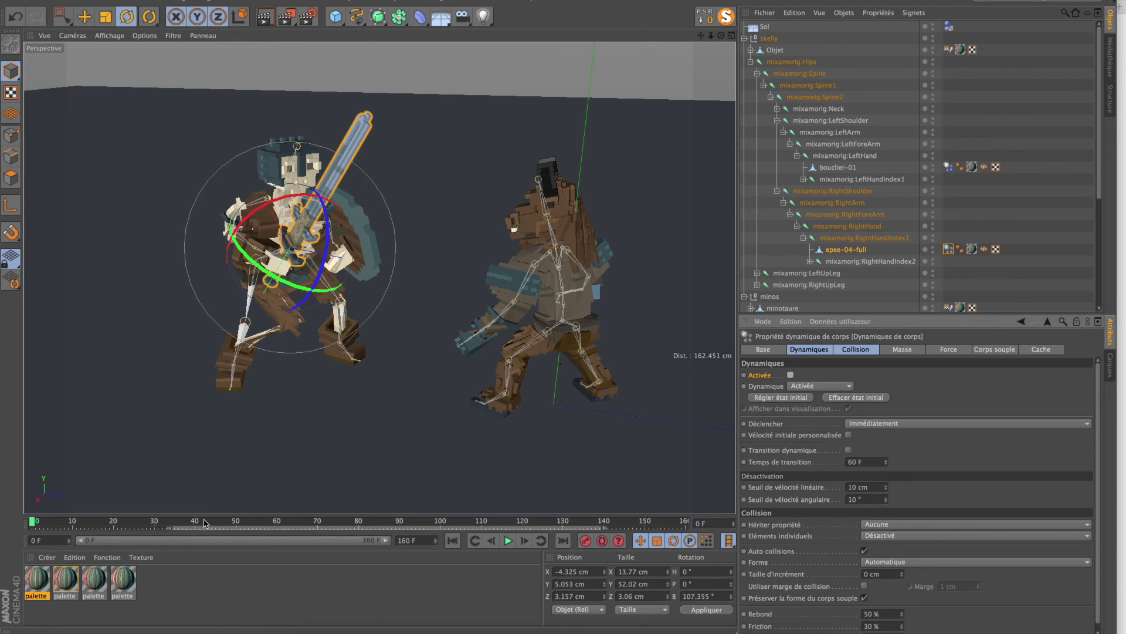
pyautogui.moveTo(204, 524); pyautogui.dragTo(314, 526)
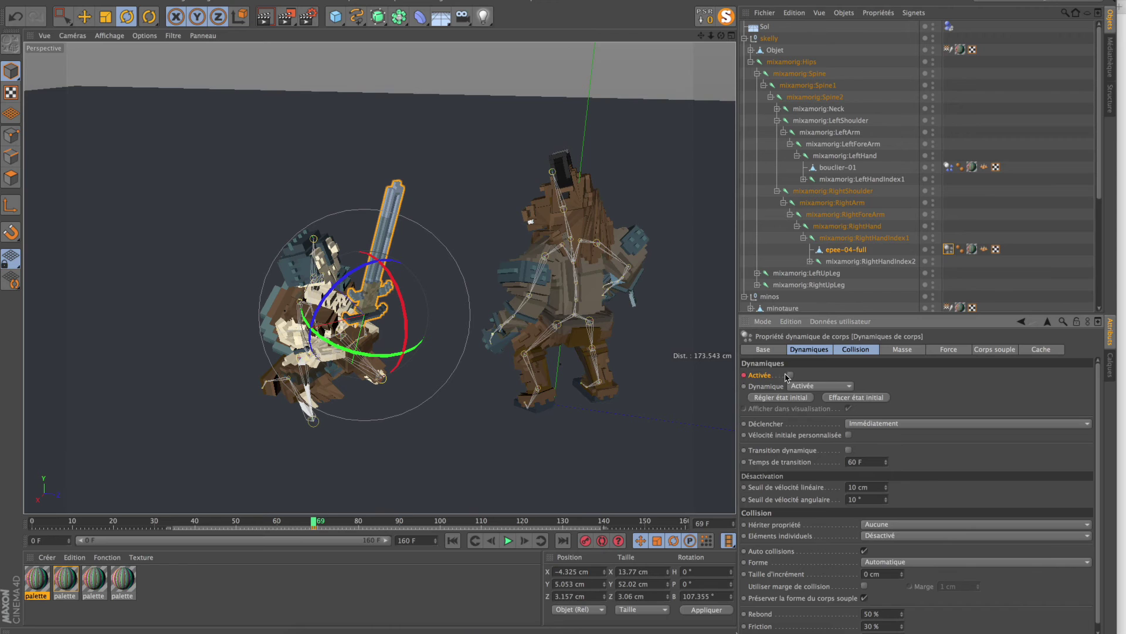
pyautogui.click(319, 523)
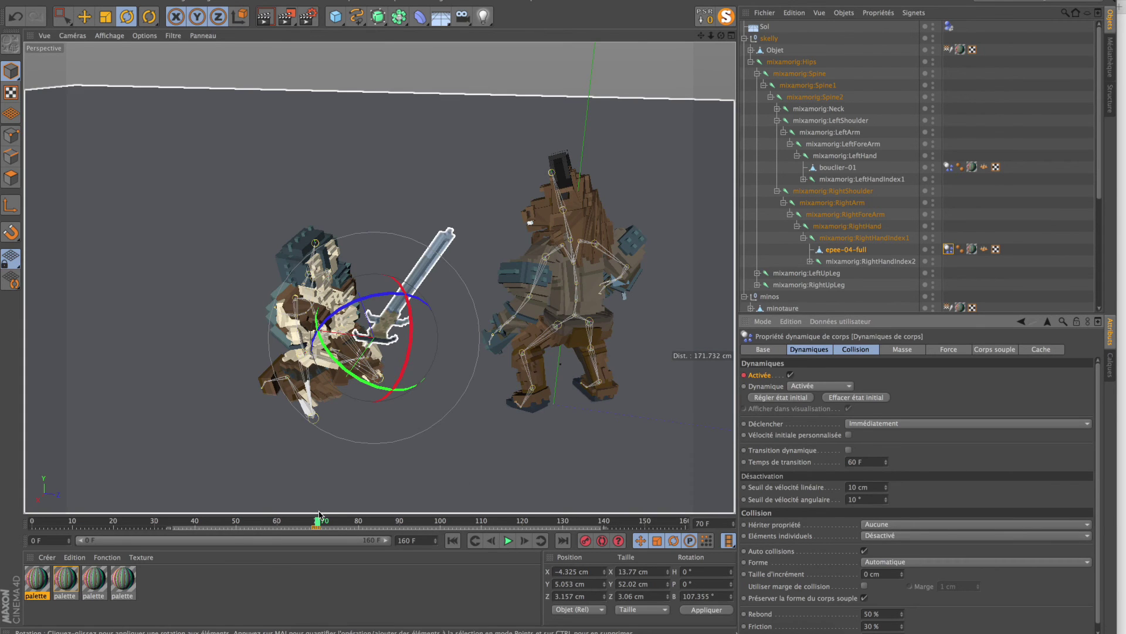
# Step: Scrub the timeline past frame 70 to examine how the sword drops from the skeleton's hand, and return to frame 0
pyautogui.moveTo(320, 519); pyautogui.dragTo(387, 521)
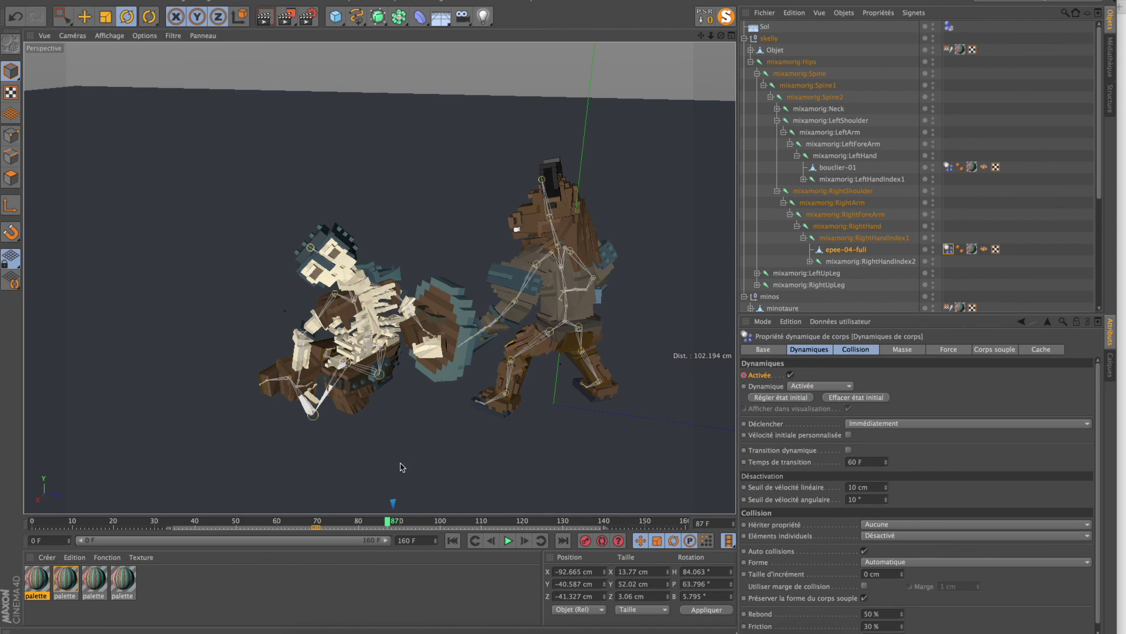
pyautogui.scroll(-5, 397, 392)
pyautogui.keyDown('alt'); pyautogui.moveTo(372, 435); pyautogui.dragTo(267, 221); pyautogui.keyUp('alt')
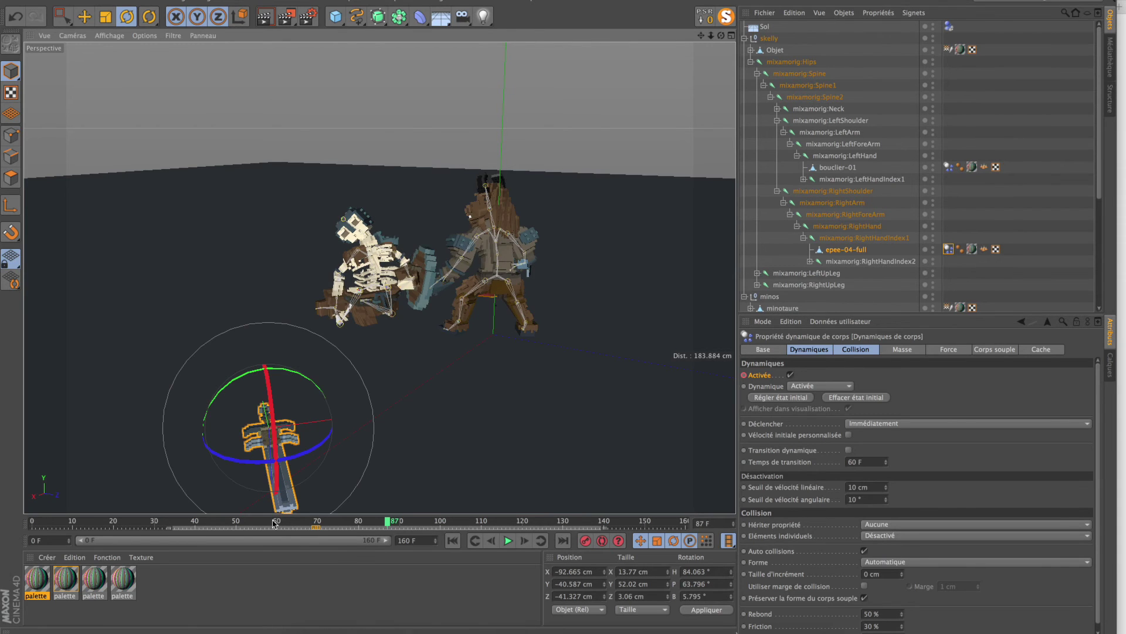
pyautogui.moveTo(274, 522); pyautogui.dragTo(420, 519)
pyautogui.click(453, 540)
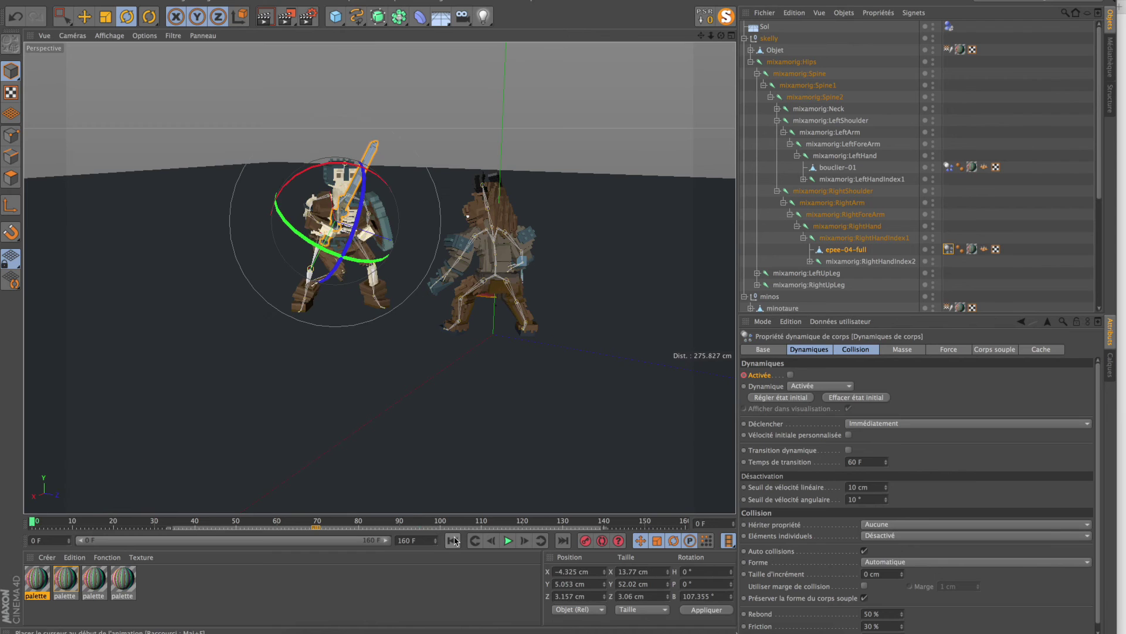
# Step: Set the sword's collision friction to 90% and play the animation, checking its fall from a higher viewpoint
pyautogui.scroll(-1, 1095, 557)
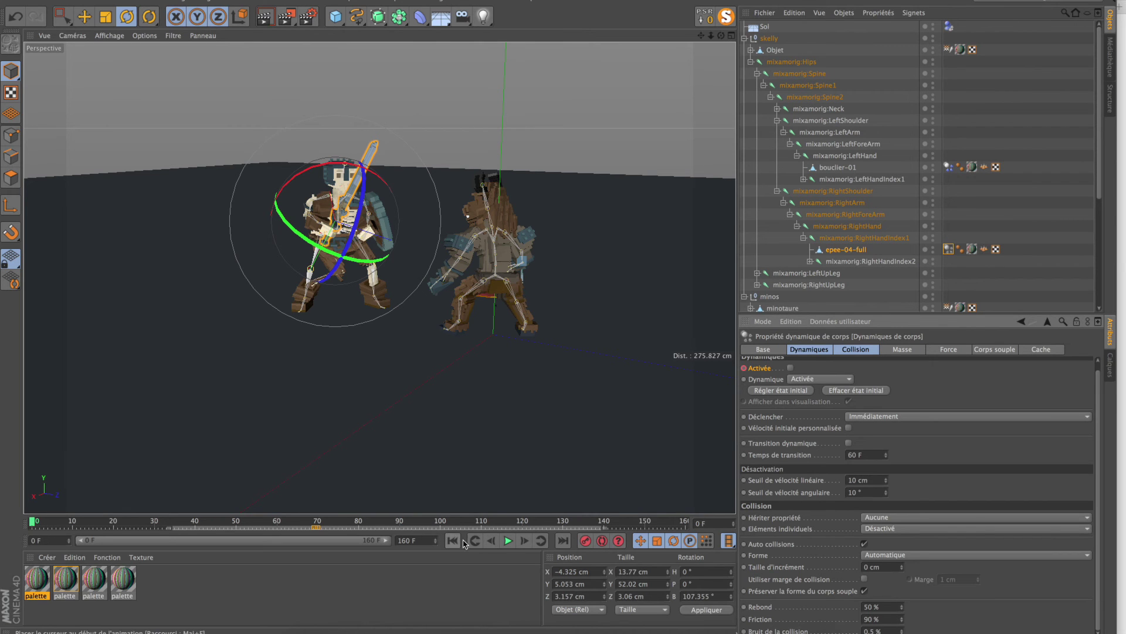
pyautogui.click(508, 541)
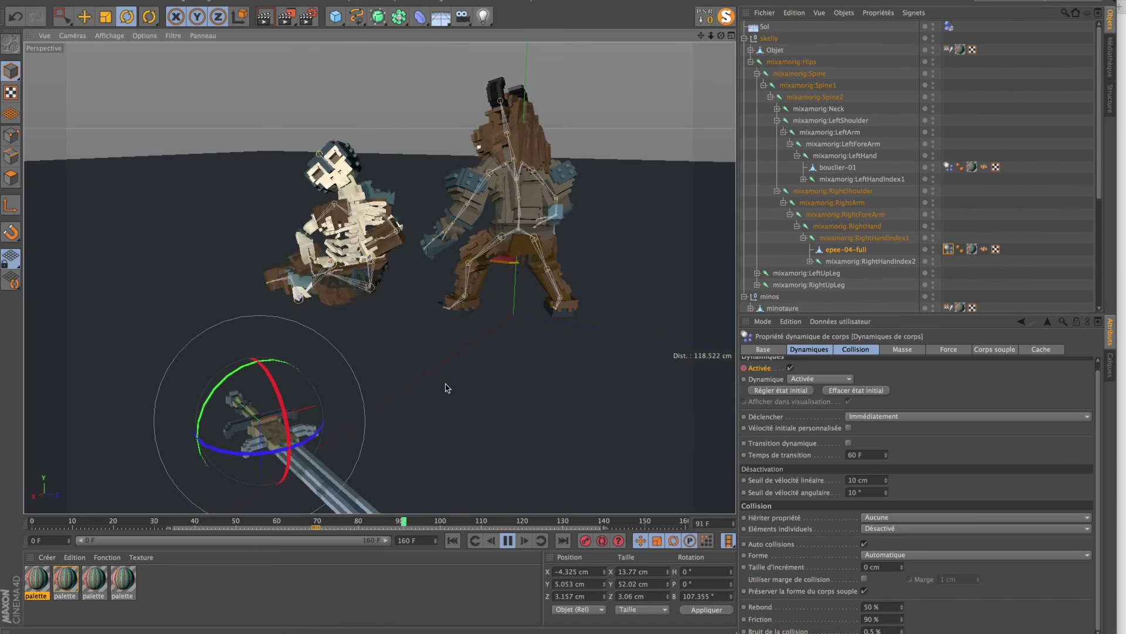
pyautogui.keyDown('alt'); pyautogui.moveTo(340, 369); pyautogui.dragTo(468, 313); pyautogui.keyUp('alt')
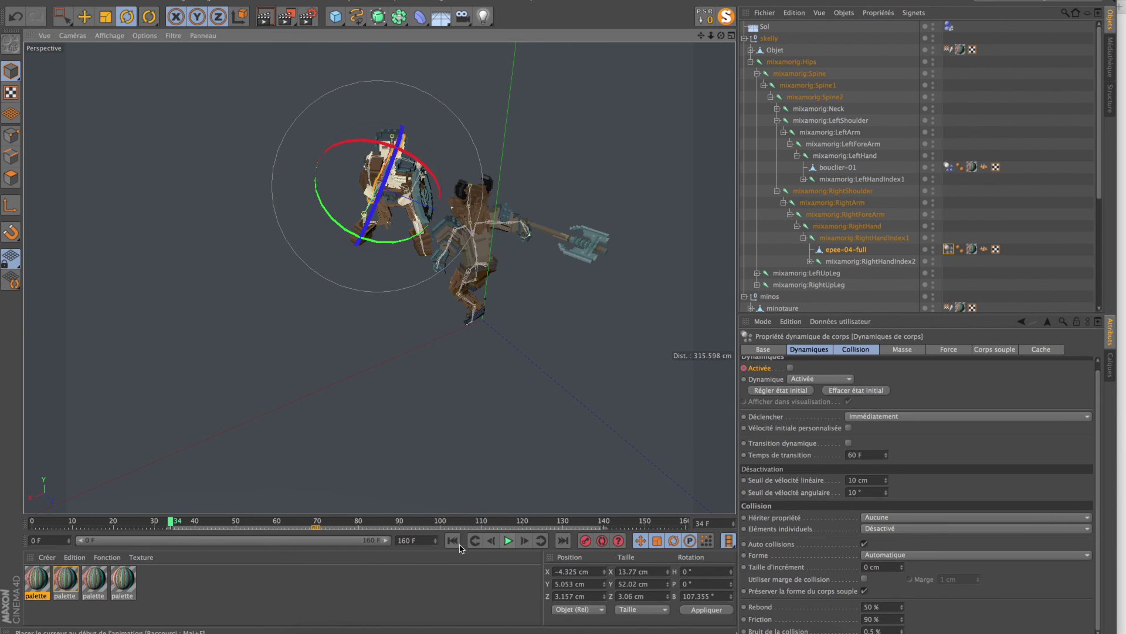
# Step: Return to frame 0, collapse the skelly and minos hierarchies, and add a physical sky (Objet Ciel) to the scene
pyautogui.click(452, 541)
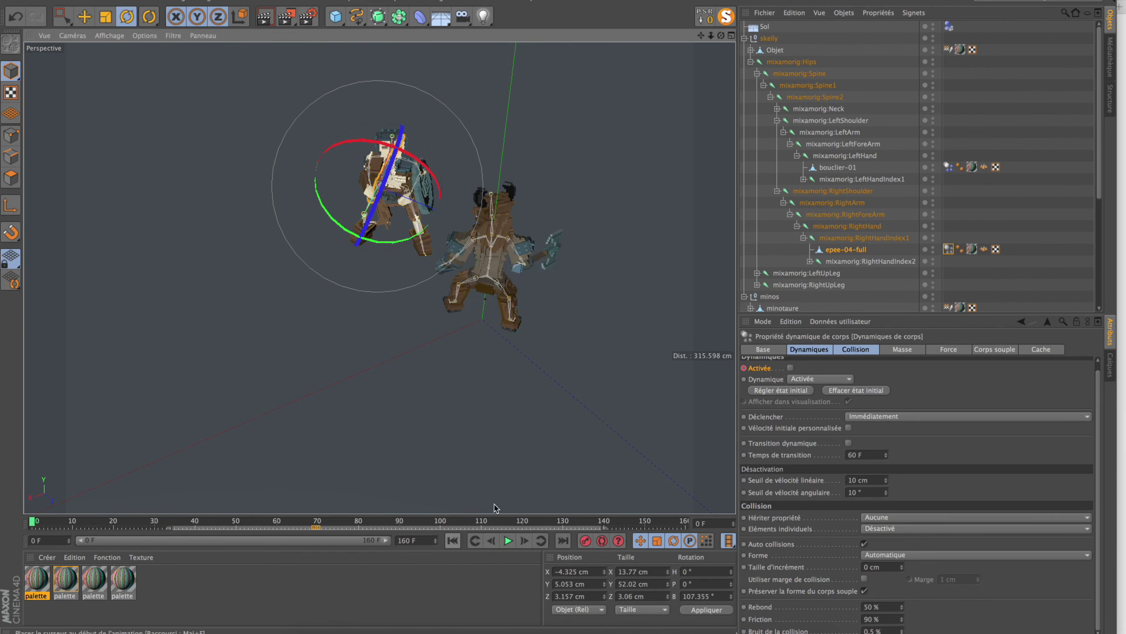
pyautogui.click(745, 38)
pyautogui.click(743, 50)
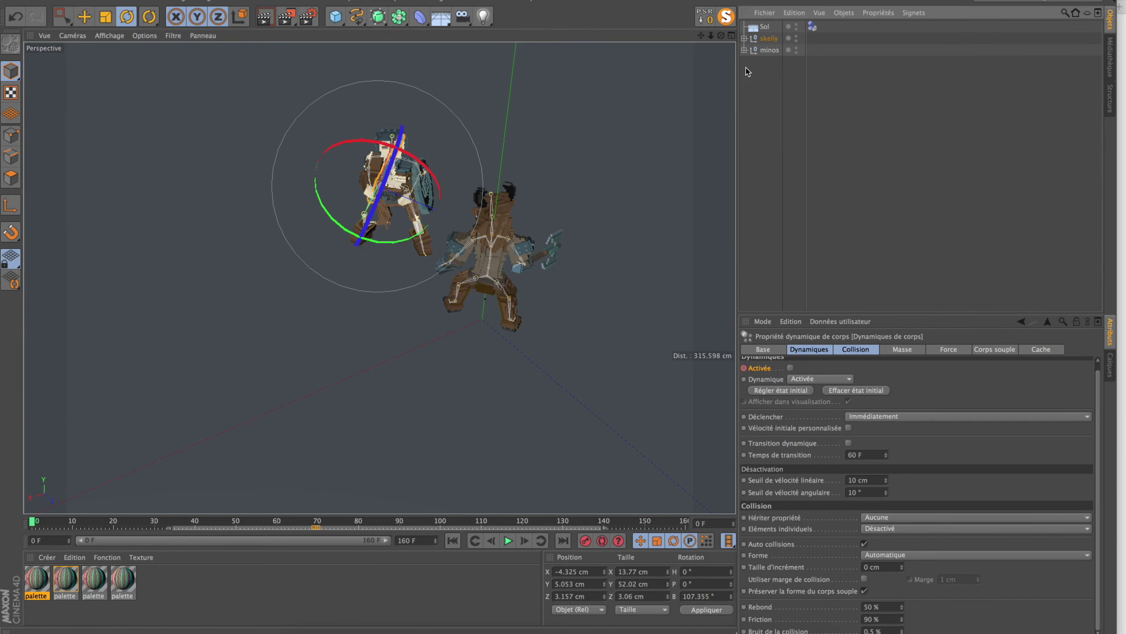
pyautogui.moveTo(437, 24); pyautogui.dragTo(567, 36)
pyautogui.keyDown('alt'); pyautogui.moveTo(471, 230); pyautogui.dragTo(555, 188); pyautogui.keyUp('alt')
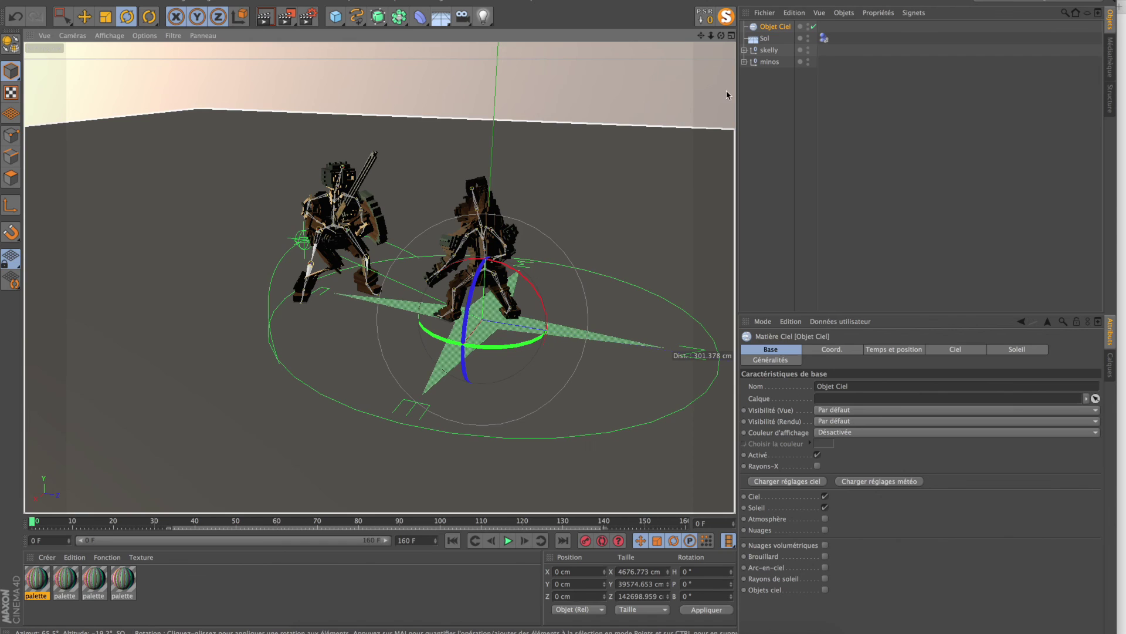
# Step: Set the sky's date to July 2016 and its time to 10:59
pyautogui.click(888, 350)
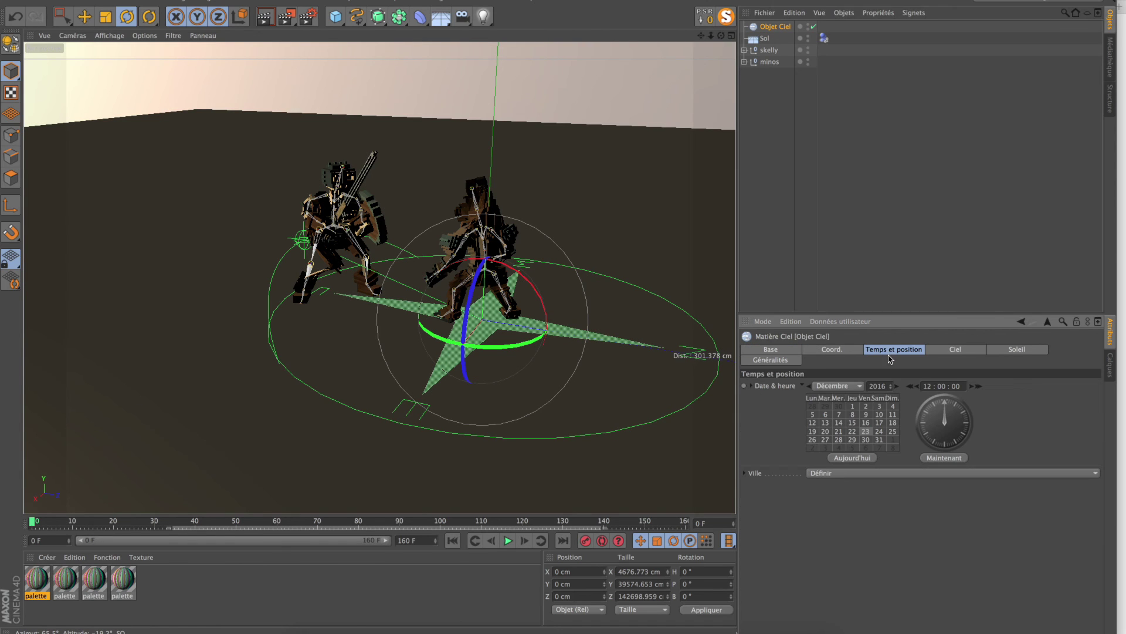
pyautogui.click(861, 386)
pyautogui.click(830, 471)
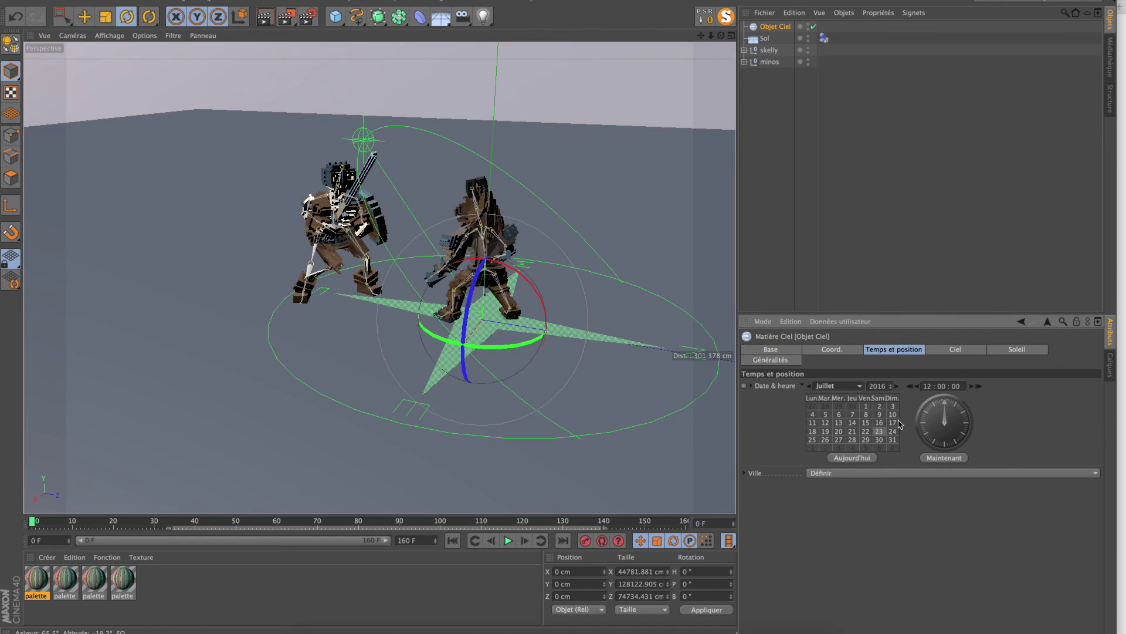
pyautogui.click(909, 386)
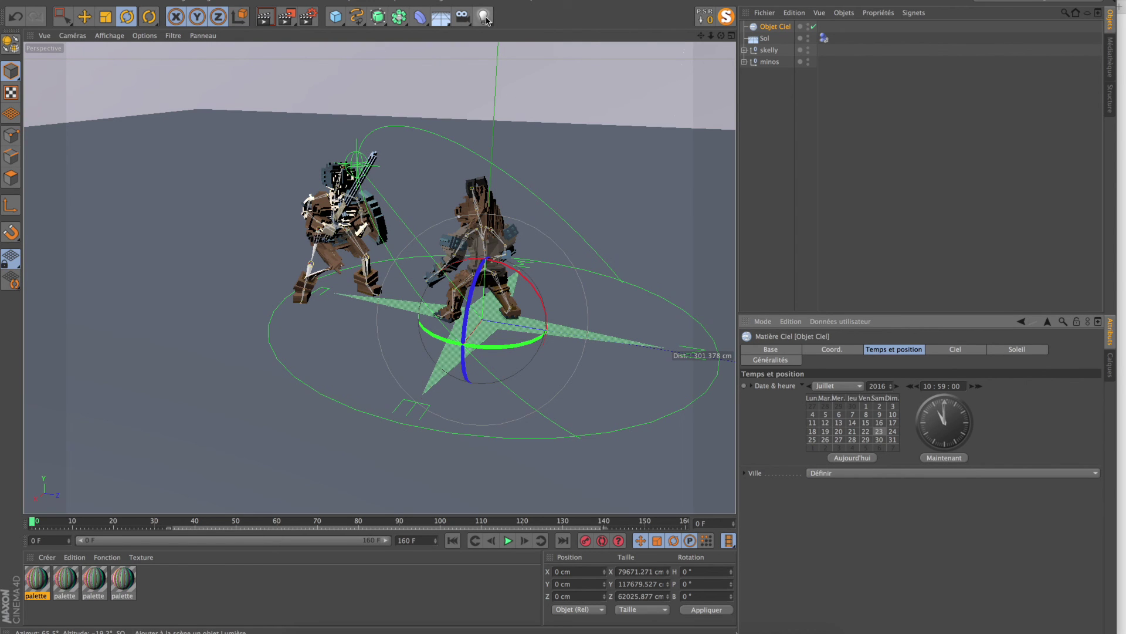
# Step: Add an area light and a null, placing the null between the two fighters at about Y 24 cm, Z -38 cm
pyautogui.click(483, 16)
pyautogui.click(607, 56)
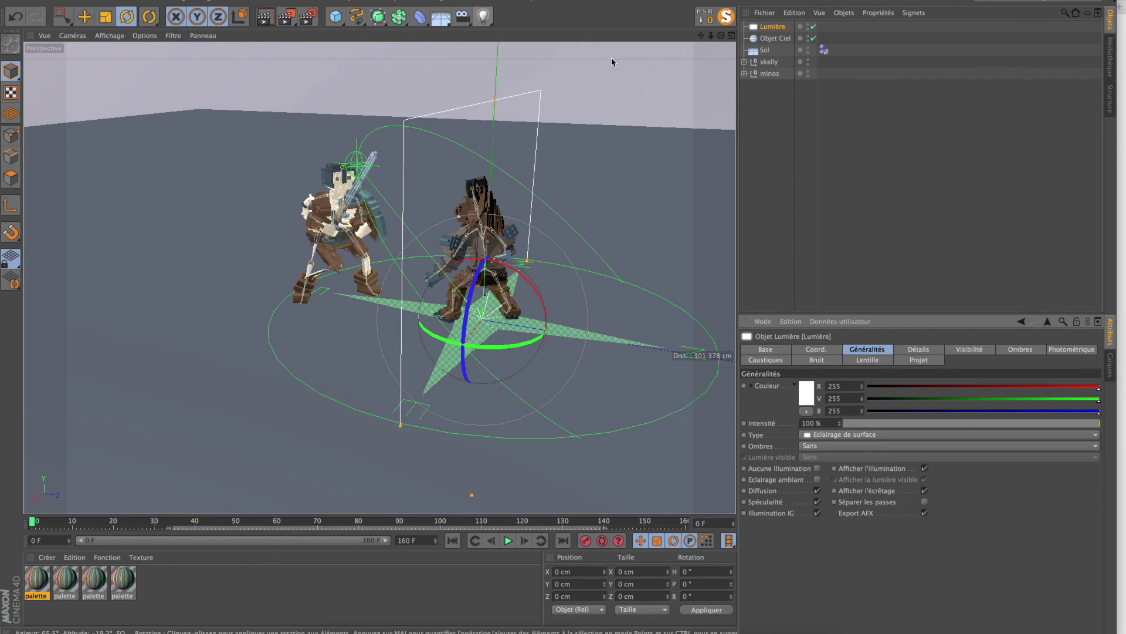
pyautogui.press('e')
pyautogui.click(63, 6)
pyautogui.click(144, 16)
pyautogui.moveTo(504, 322); pyautogui.dragTo(396, 277)
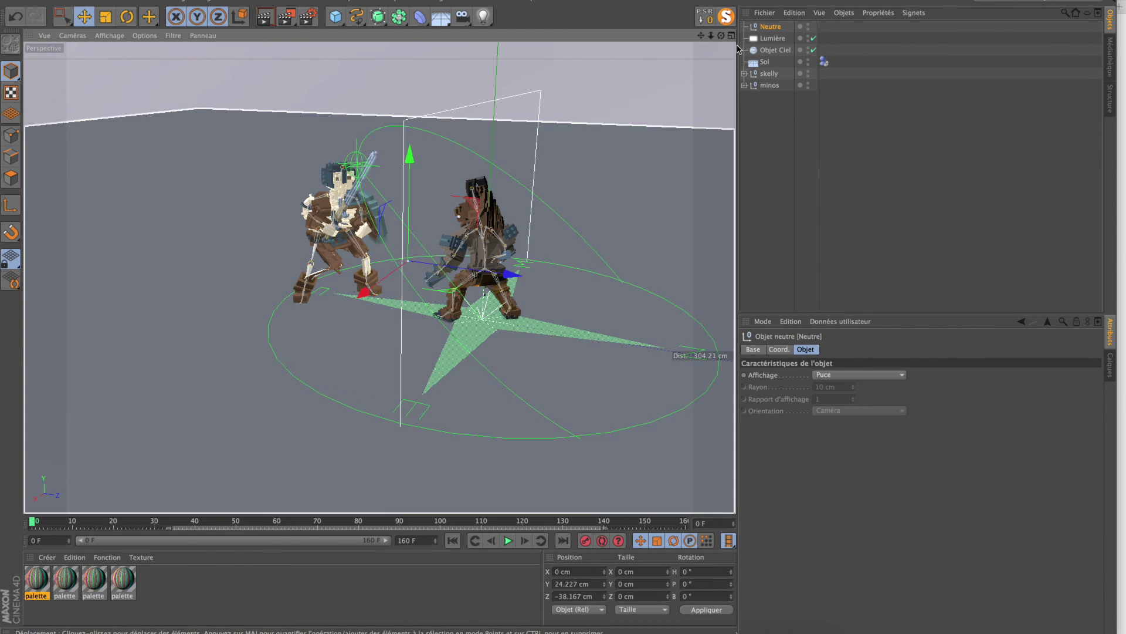
# Step: Give the area light a Target (Cible) tag and assign the null Neutre as its target
pyautogui.click(771, 38)
pyautogui.rightClick(764, 41)
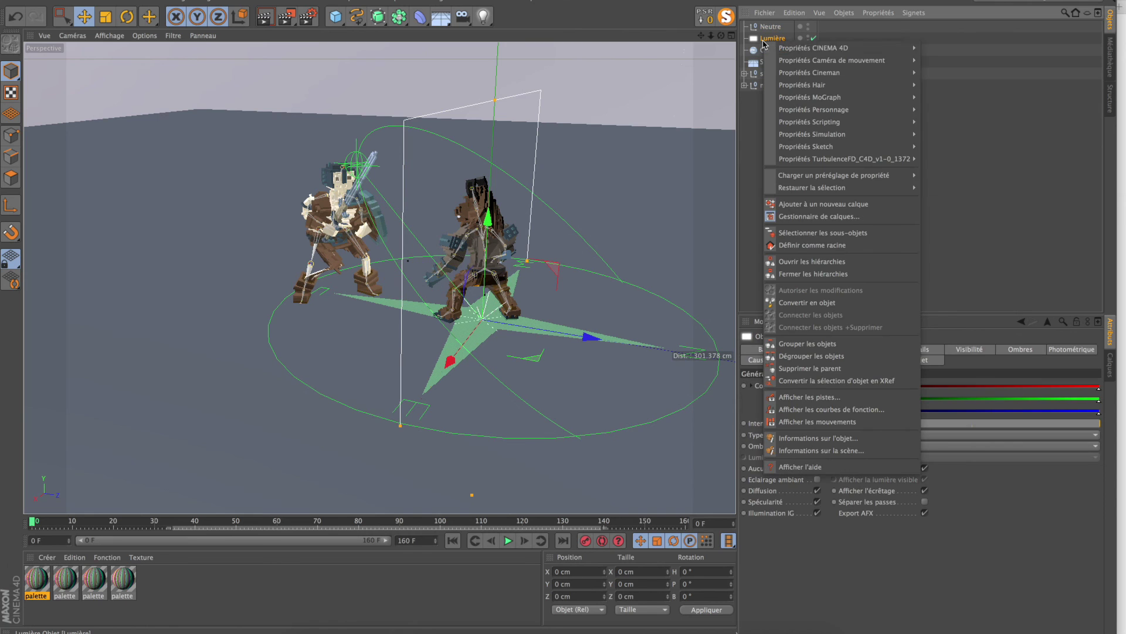
pyautogui.moveTo(833, 47)
pyautogui.click(968, 110)
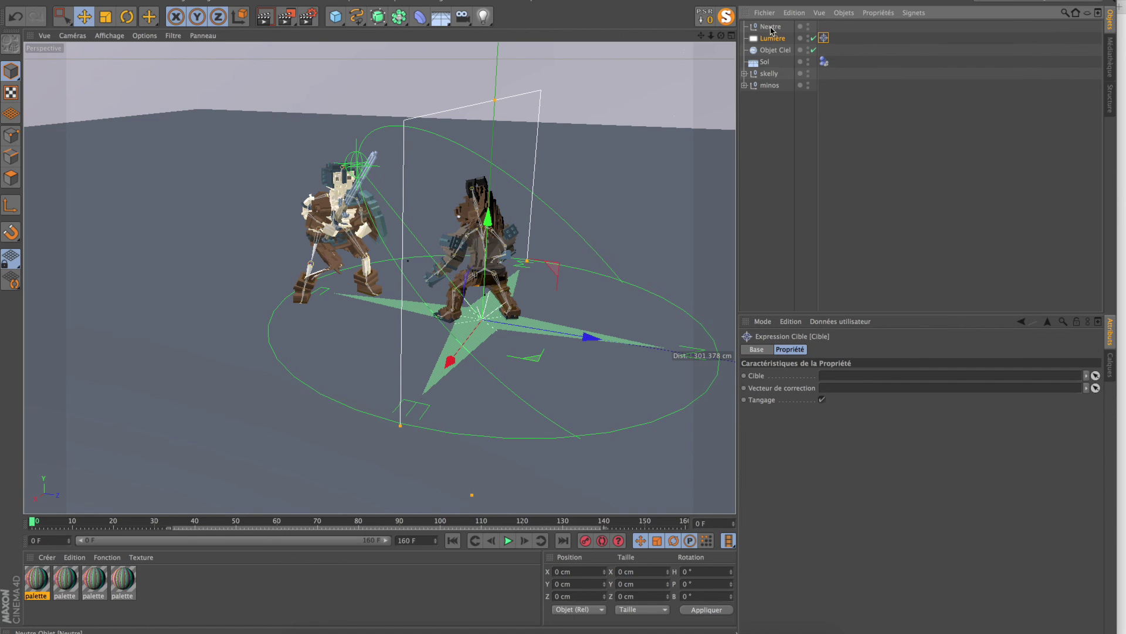
pyautogui.click(432, 284)
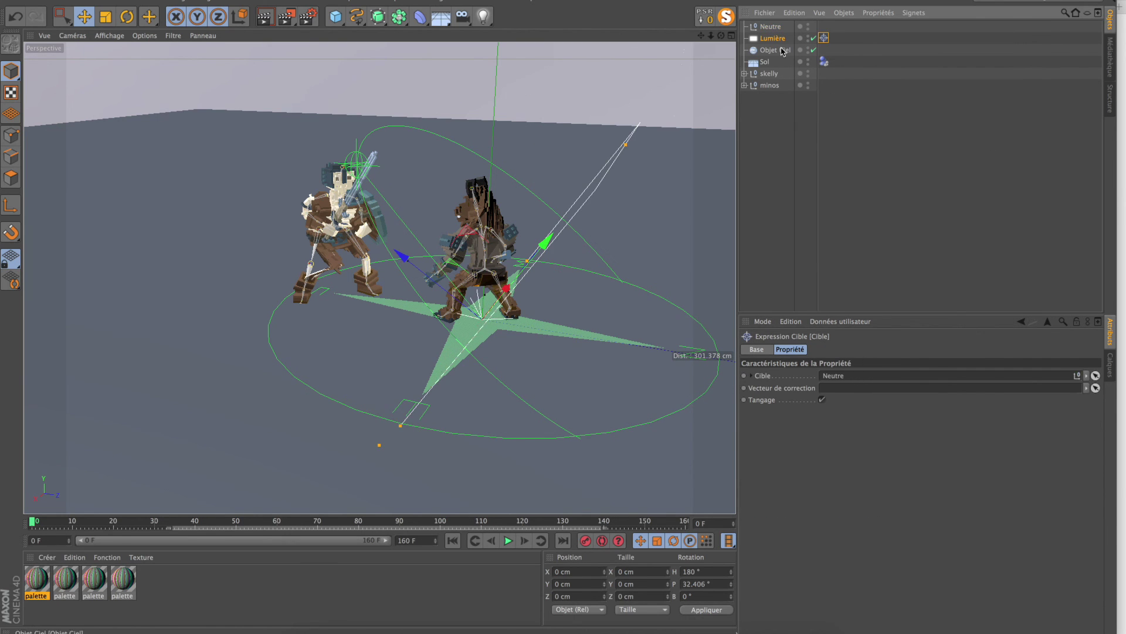
# Step: Move the area light above and behind the skeleton, to about X 95, Y 106, Z -92 cm
pyautogui.click(239, 18)
pyautogui.moveTo(478, 281); pyautogui.dragTo(187, 300)
pyautogui.scroll(-3, 186, 300)
pyautogui.moveTo(172, 193); pyautogui.dragTo(218, 167)
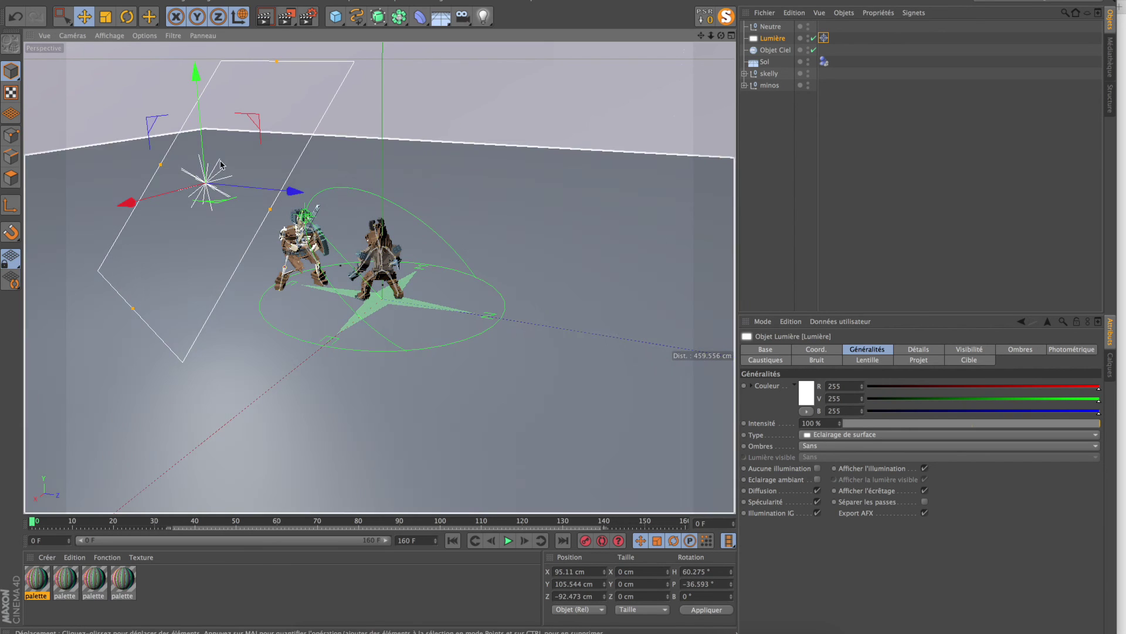
# Step: Set the light's shadows to Adaptatives and its colour to a warm white, RGB 250, 237, 221
pyautogui.click(825, 446)
pyautogui.click(820, 495)
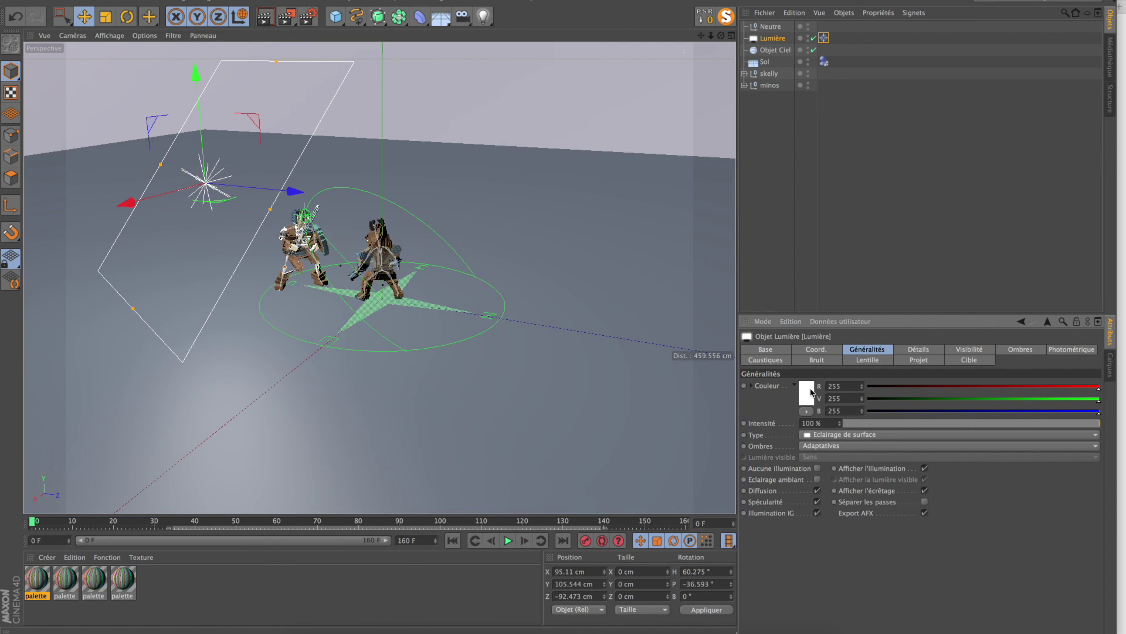
pyautogui.click(807, 391)
pyautogui.click(750, 368)
pyautogui.click(833, 438)
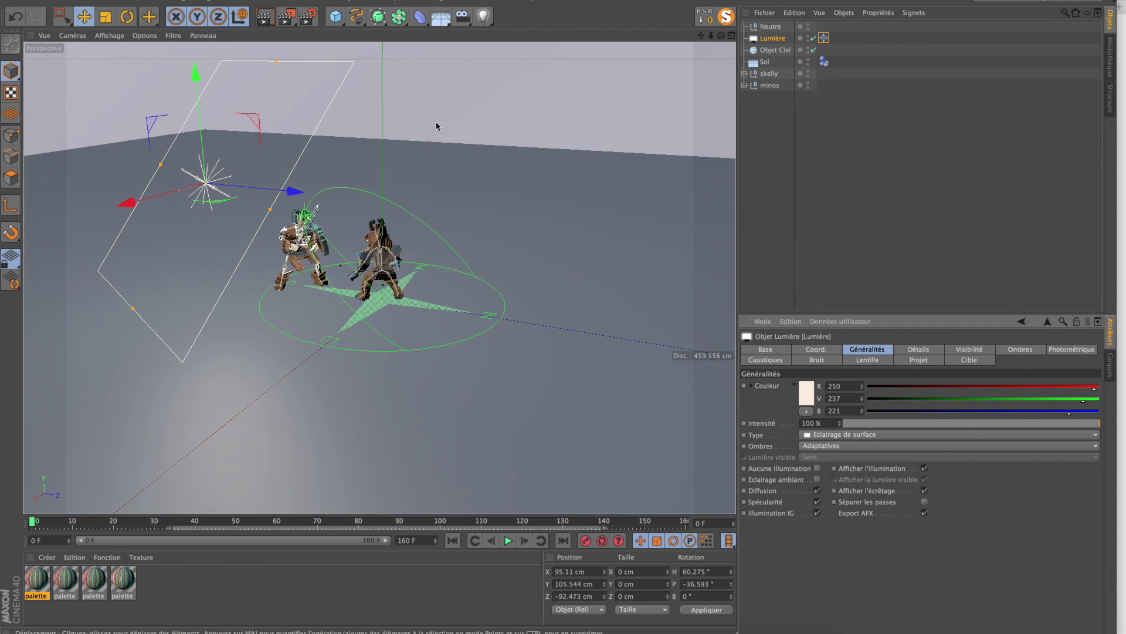
# Step: Duplicate the area light, move the copy to about X 7, Y 106, Z 100 cm, and render a closer view of the fighters
pyautogui.keyDown('ctrl'); pyautogui.moveTo(770, 43); pyautogui.dragTo(762, 24); pyautogui.keyUp('ctrl')
pyautogui.moveTo(265, 206); pyautogui.dragTo(570, 204)
pyautogui.keyDown('alt'); pyautogui.moveTo(458, 200); pyautogui.dragTo(467, 198); pyautogui.keyUp('alt')
pyautogui.scroll(6, 463, 199)
pyautogui.moveTo(390, 203)
pyautogui.keyDown('alt'); pyautogui.mouseDown()
pyautogui.moveTo(435, 227)
pyautogui.moveTo(403, 201)
pyautogui.mouseUp(); pyautogui.keyUp('alt')
pyautogui.scroll(5, 431, 193)
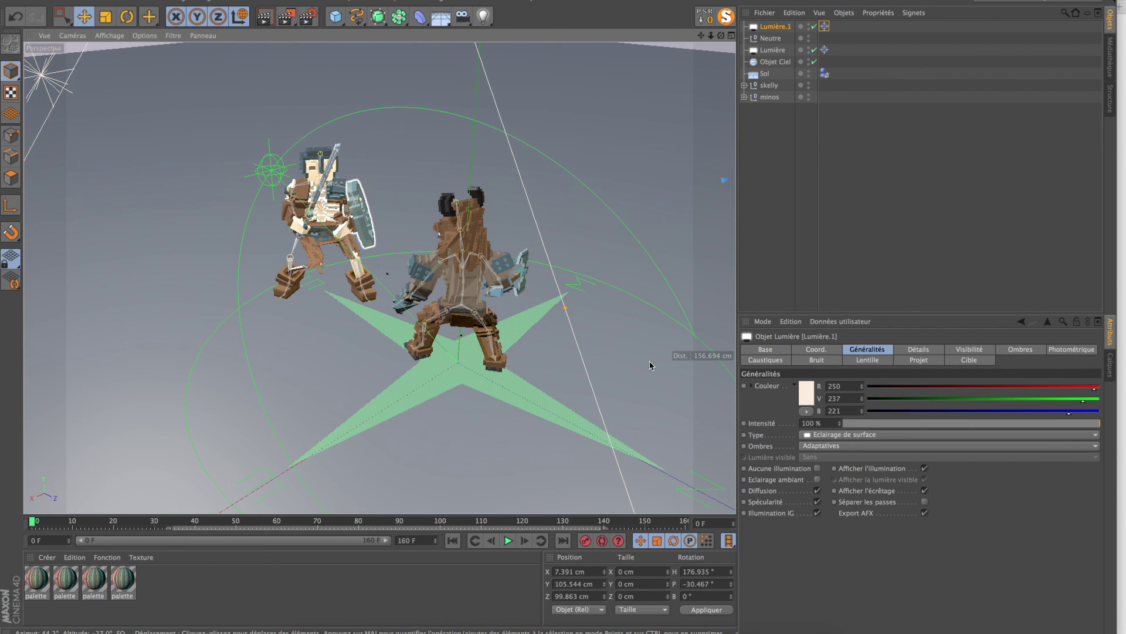
pyautogui.hotkey('ctrl', 'r')
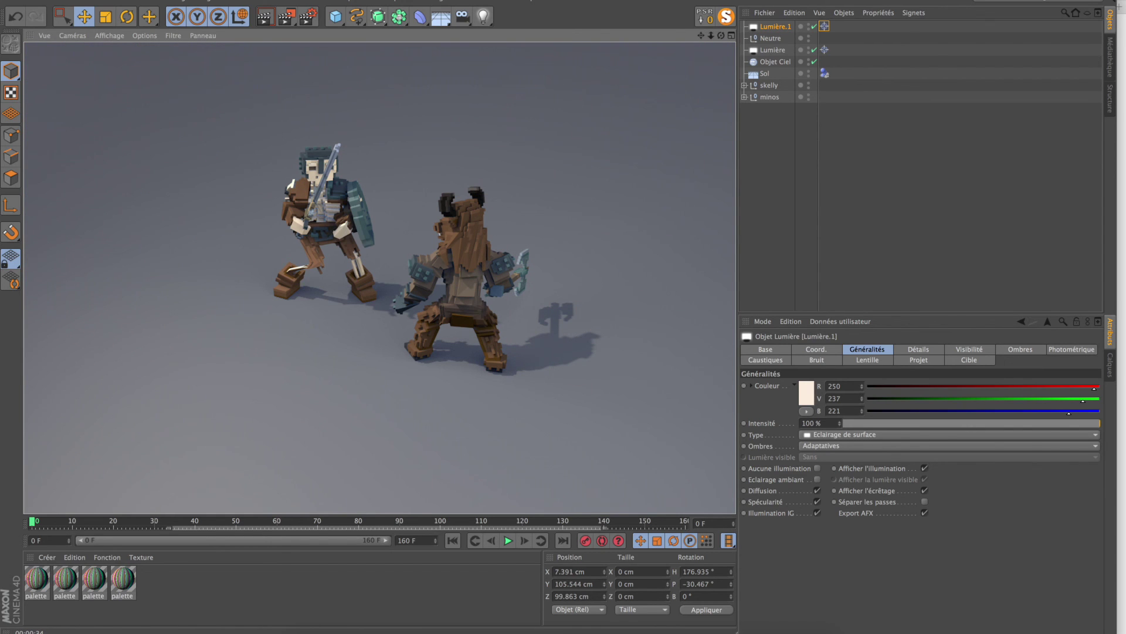
# Step: Add the ambient occlusion effect (Occlusion ambiante) to the render settings and render the view again
pyautogui.click(307, 18)
pyautogui.click(108, 196)
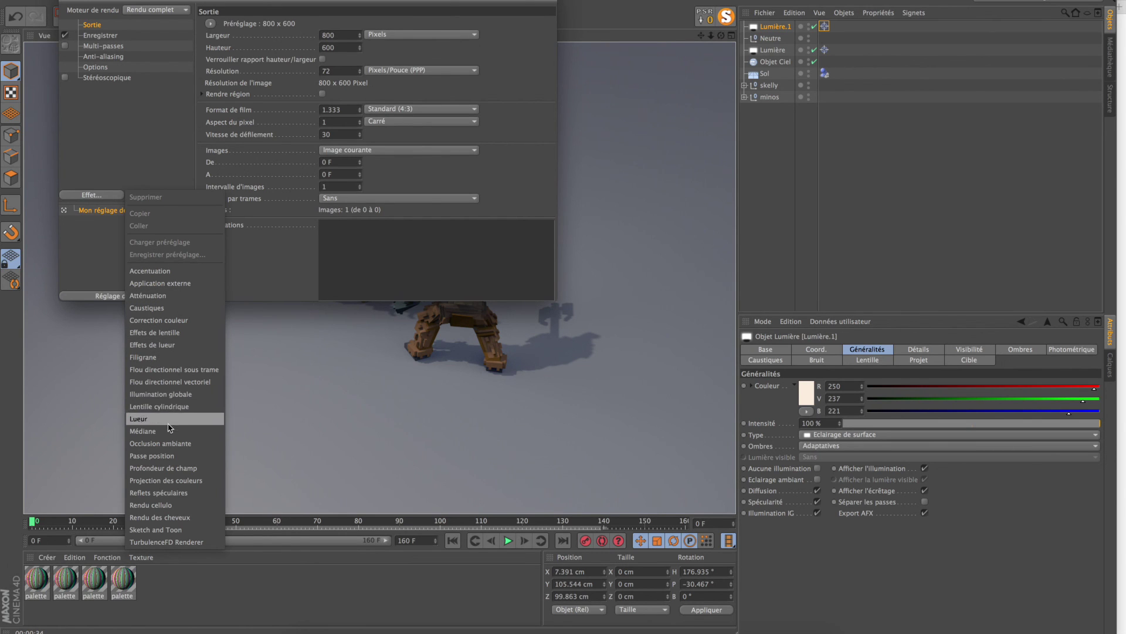
pyautogui.click(170, 444)
pyautogui.press('super+w')
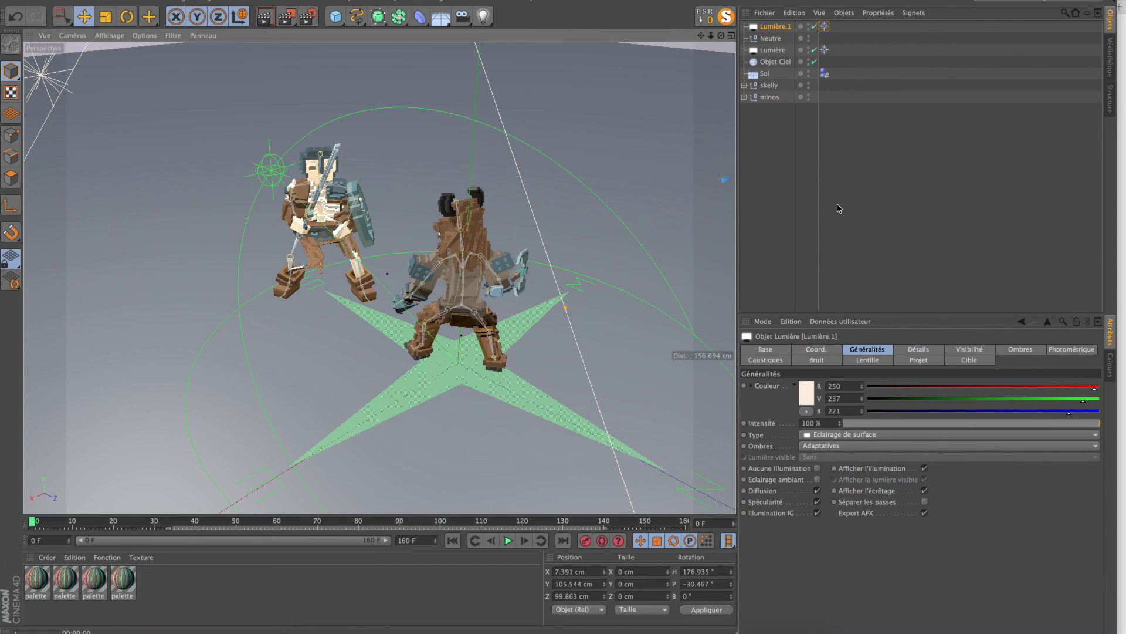
pyautogui.hotkey('ctrl', 'r')
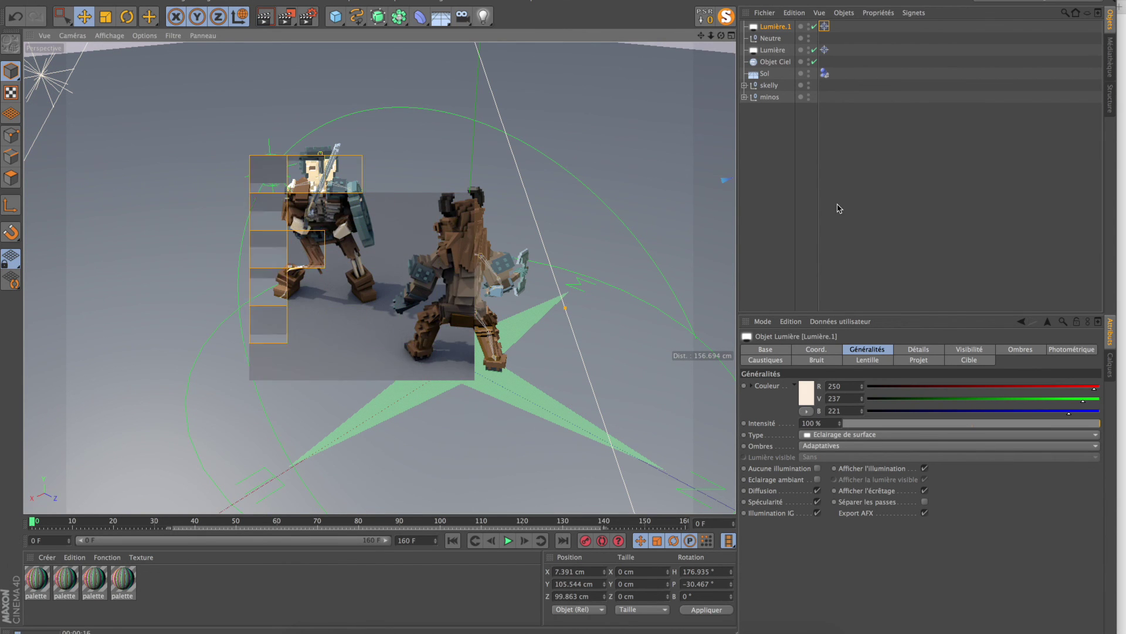